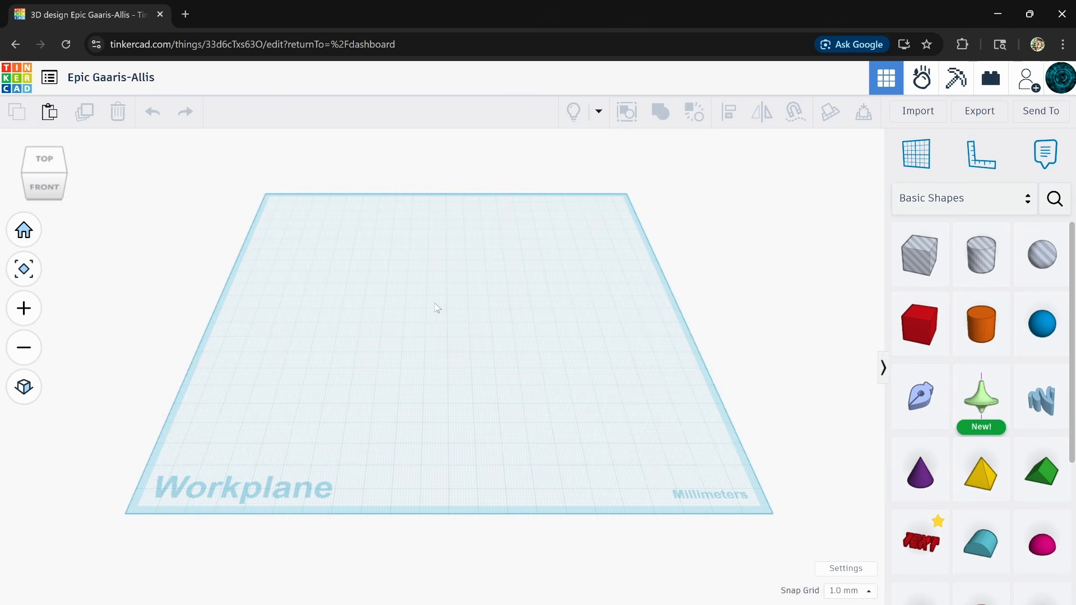
scroll(436, 307, "down", 1)
scroll(436, 307, "up", 1)
scroll(424, 335, "down", 3)
scroll(423, 332, "down", 3)
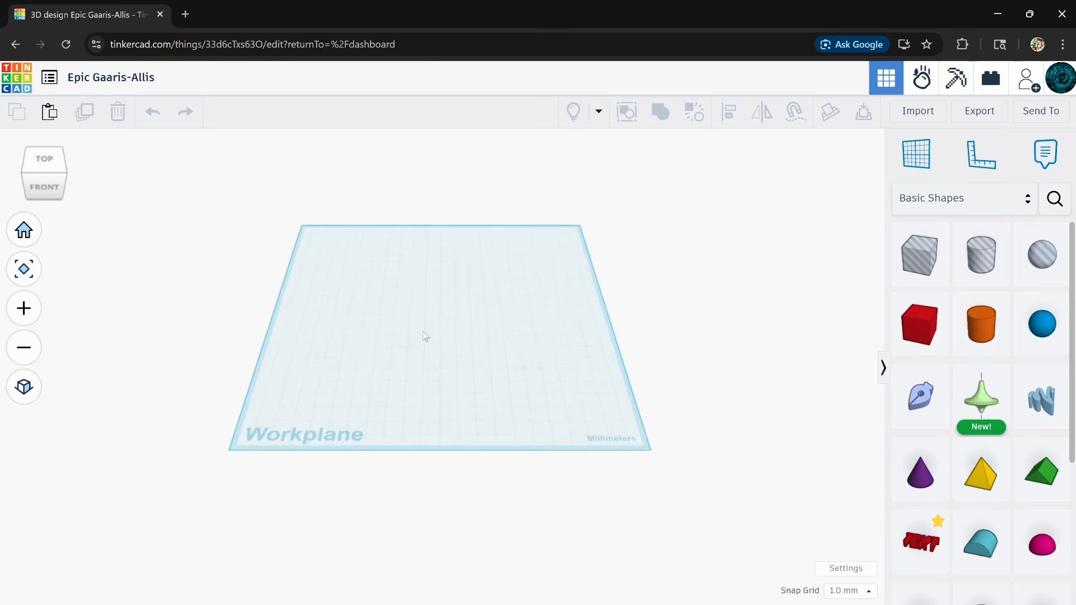
middle_click_drag(423, 332, 458, 376)
scroll(464, 369, "up", 3)
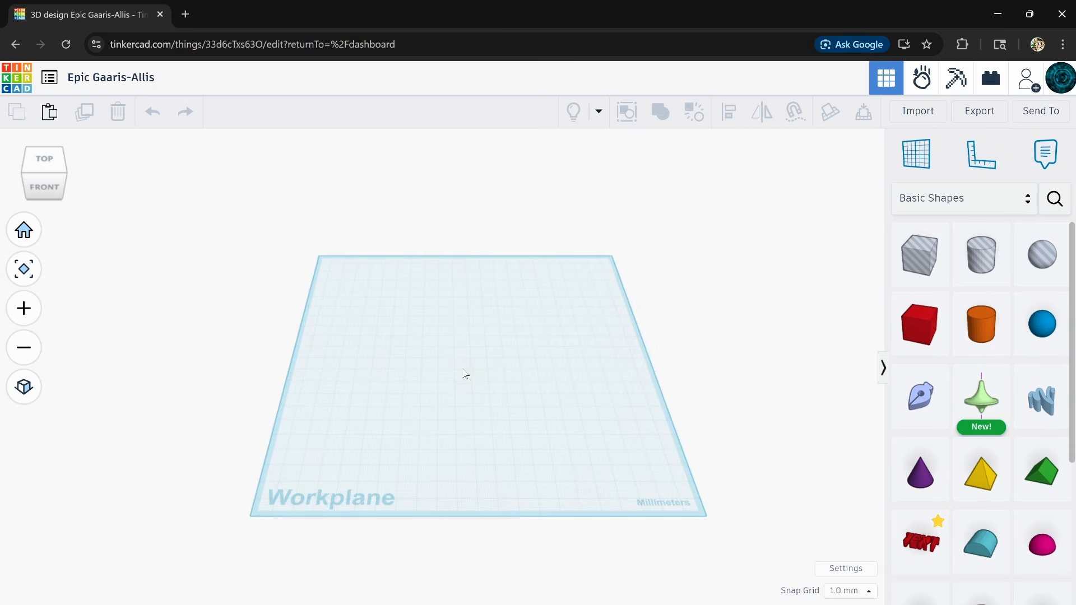
scroll(465, 374, "up", 2)
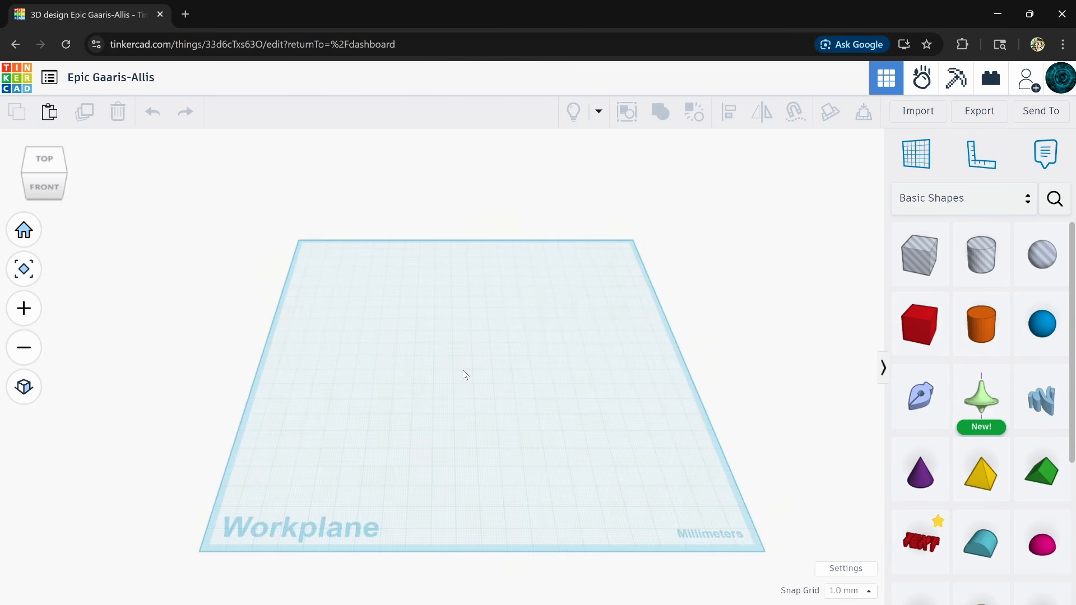
scroll(464, 372, "up", 2)
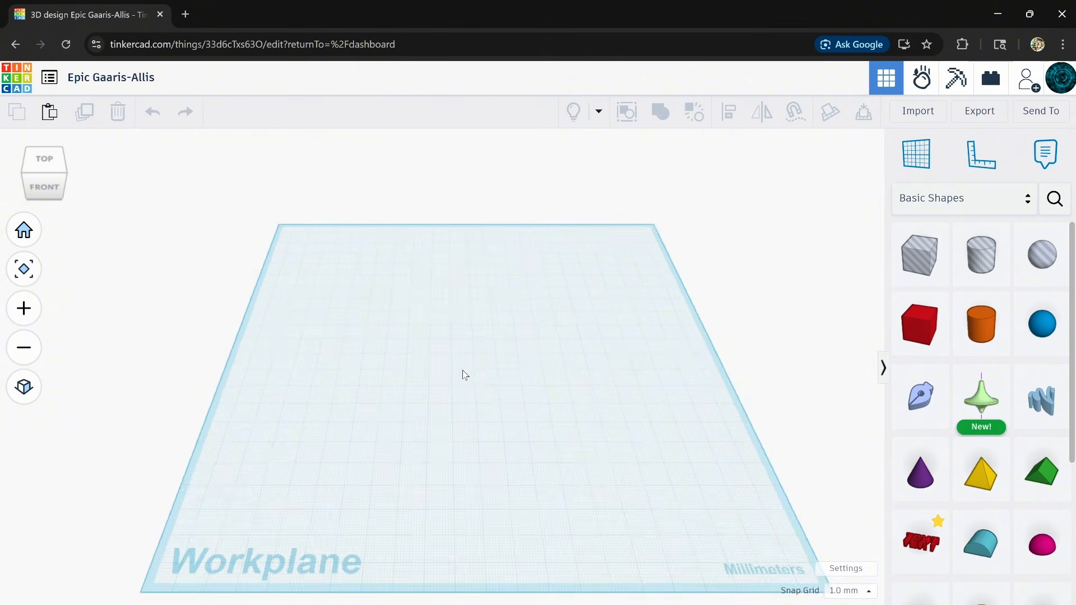
scroll(464, 374, "down", 2)
scroll(449, 383, "up", 2)
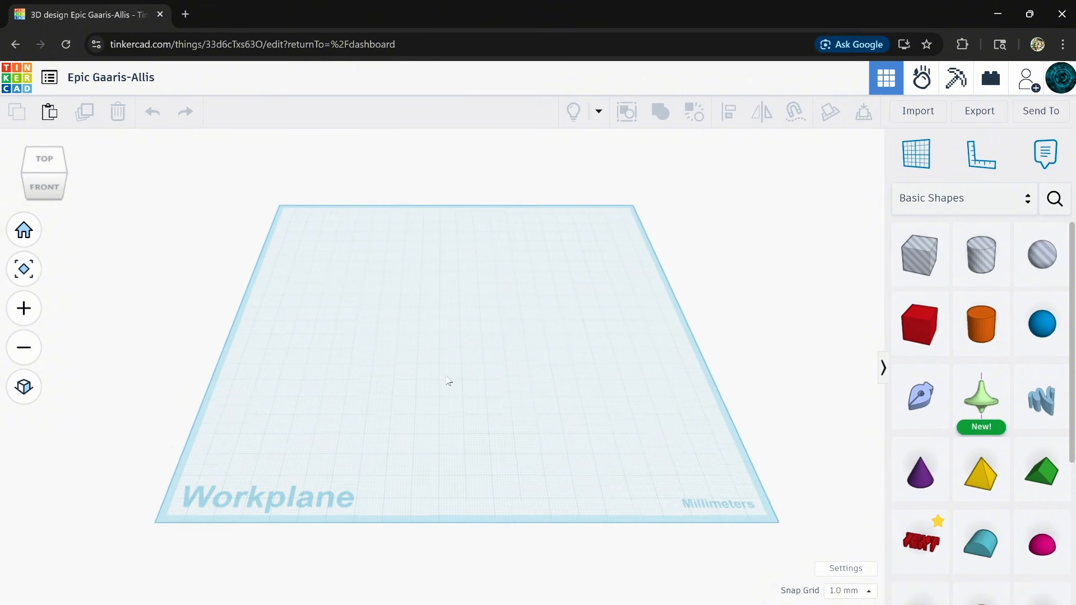
middle_click_drag(449, 381, 438, 363)
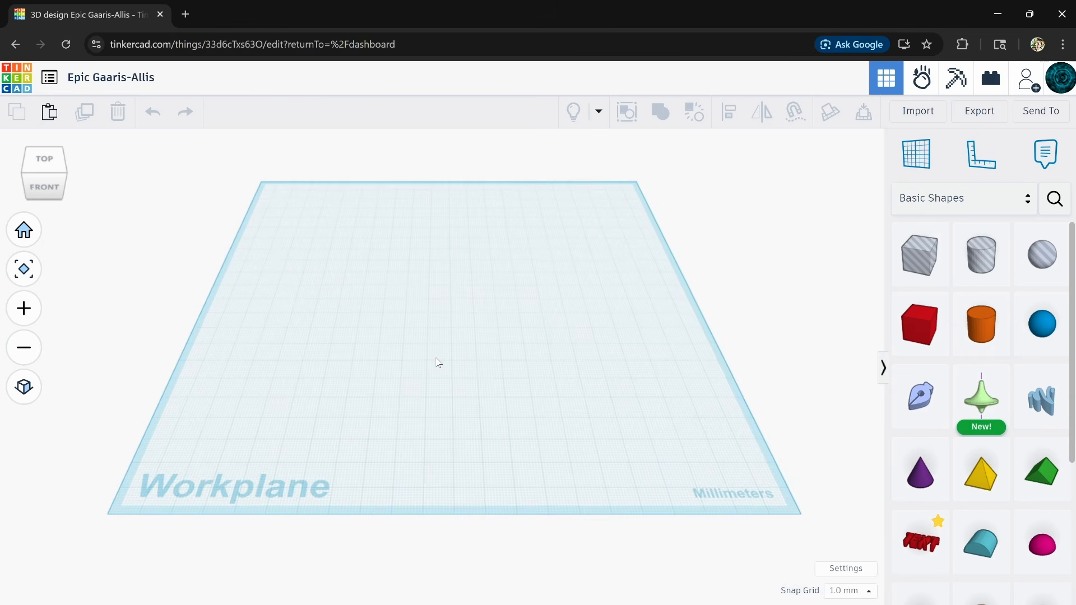
scroll(435, 327, "down", 2)
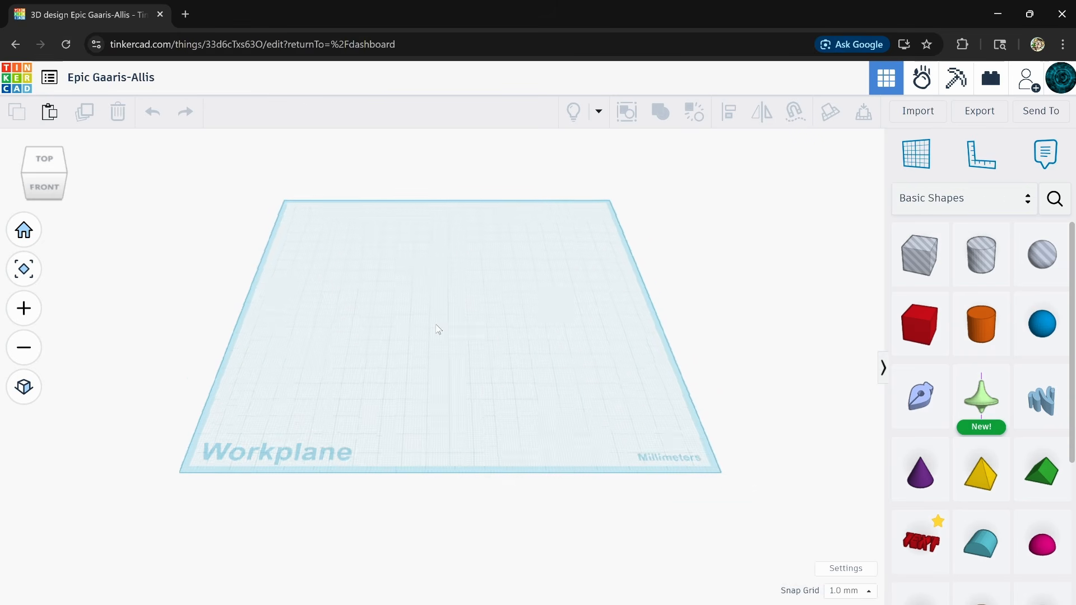
scroll(436, 325, "up", 3)
scroll(438, 330, "down", 1)
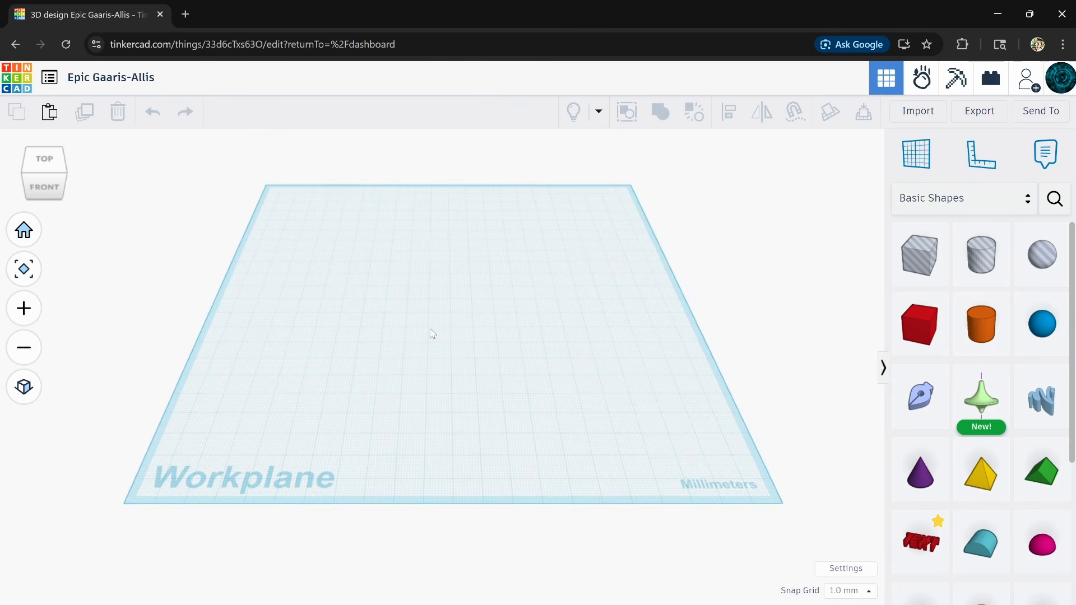
mouse_move(432, 334)
middle_mouse_down()
mouse_move(418, 343)
mouse_move(444, 350)
middle_mouse_up()
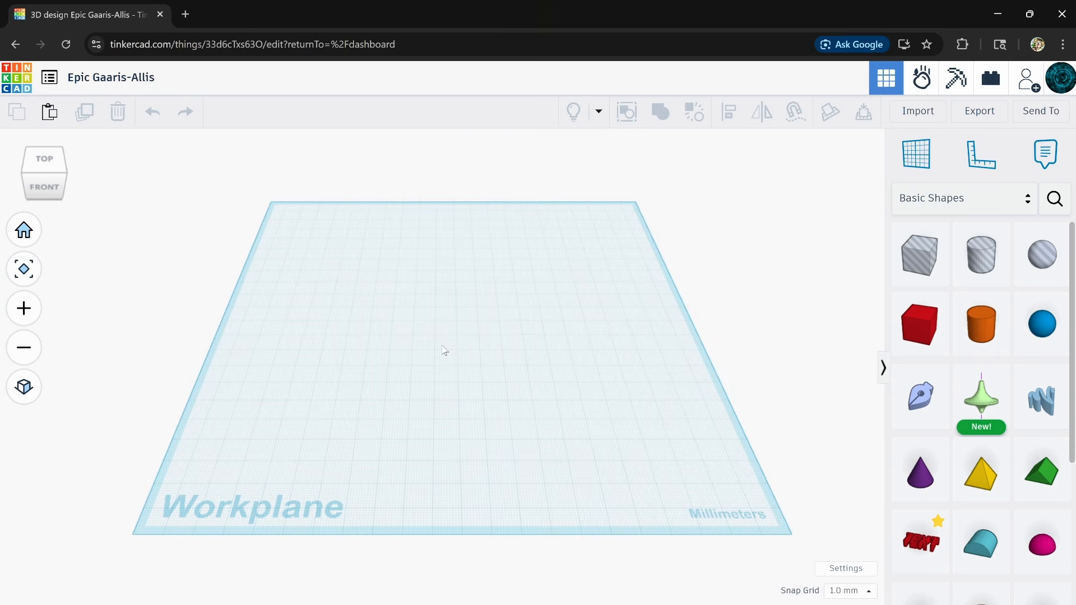
scroll(444, 350, "up", 1)
middle_click_drag(444, 350, 429, 330)
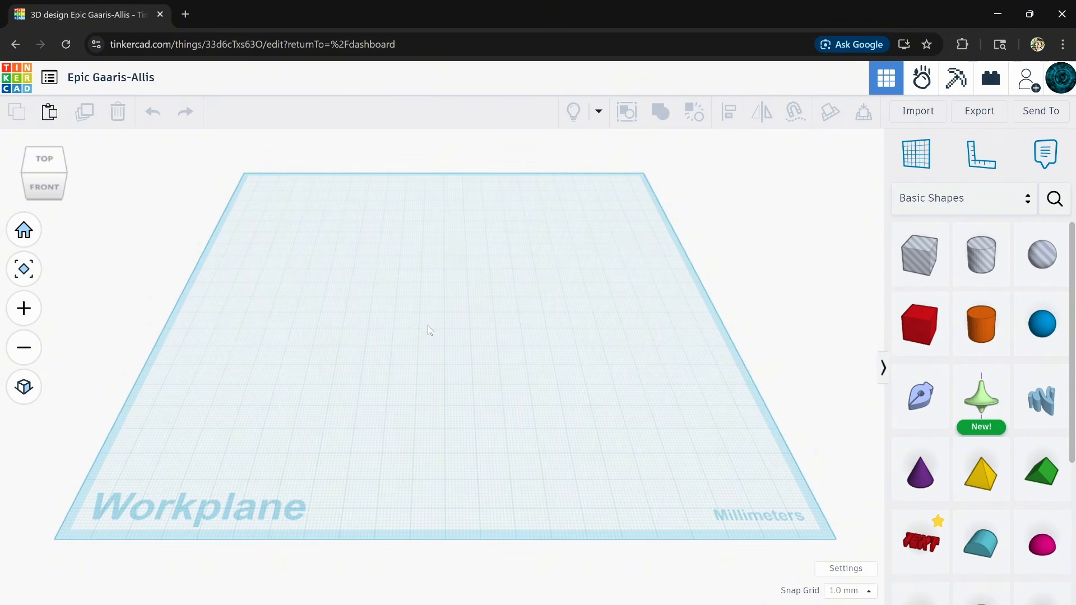
scroll(429, 330, "down", 1)
middle_click_drag(428, 329, 452, 348)
scroll(454, 346, "up", 1)
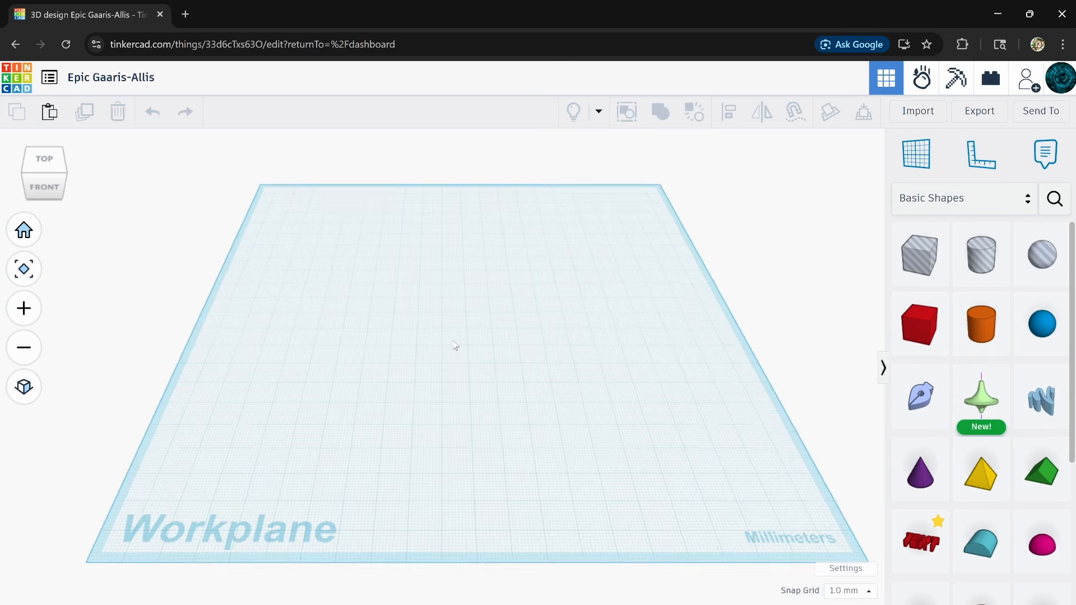
scroll(455, 346, "up", 2)
scroll(455, 346, "down", 3)
scroll(455, 346, "up", 1)
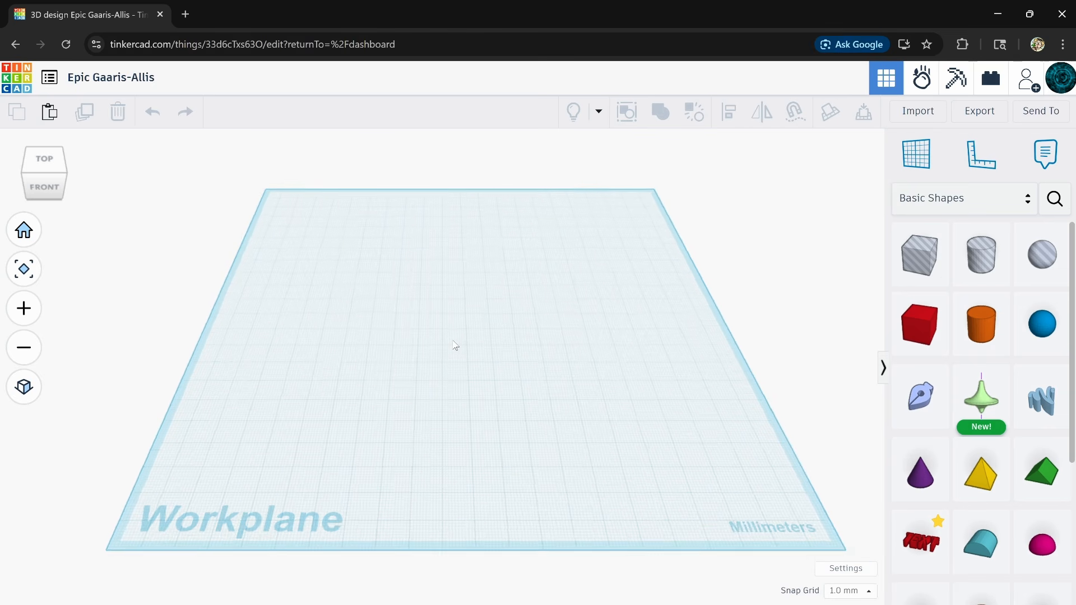
scroll(455, 346, "down", 1)
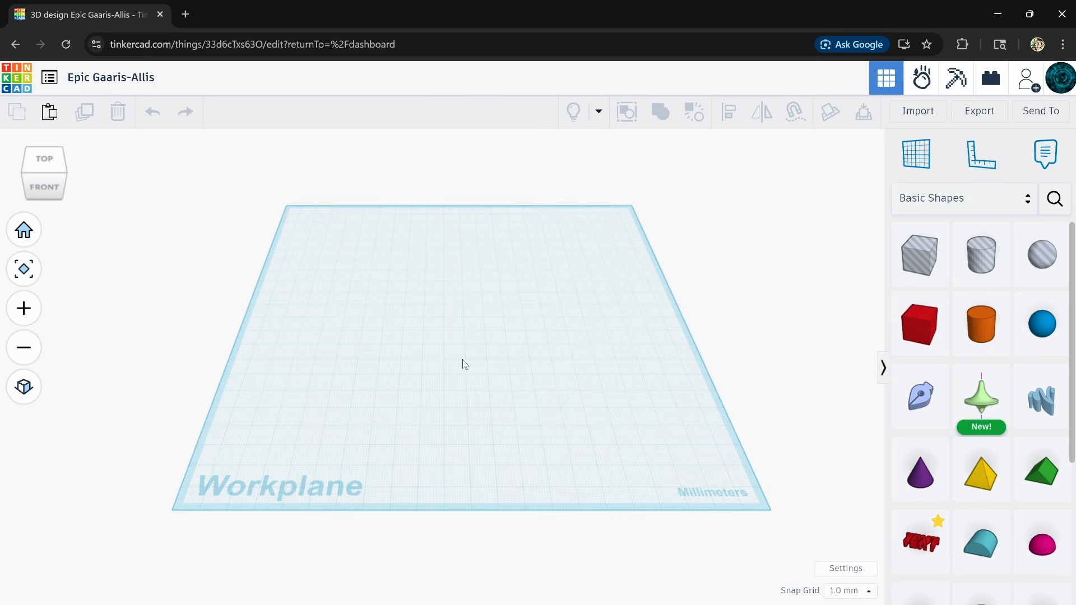
scroll(465, 361, "down", 1)
mouse_move(481, 322)
middle_mouse_down()
mouse_move(461, 329)
mouse_move(485, 337)
middle_mouse_up()
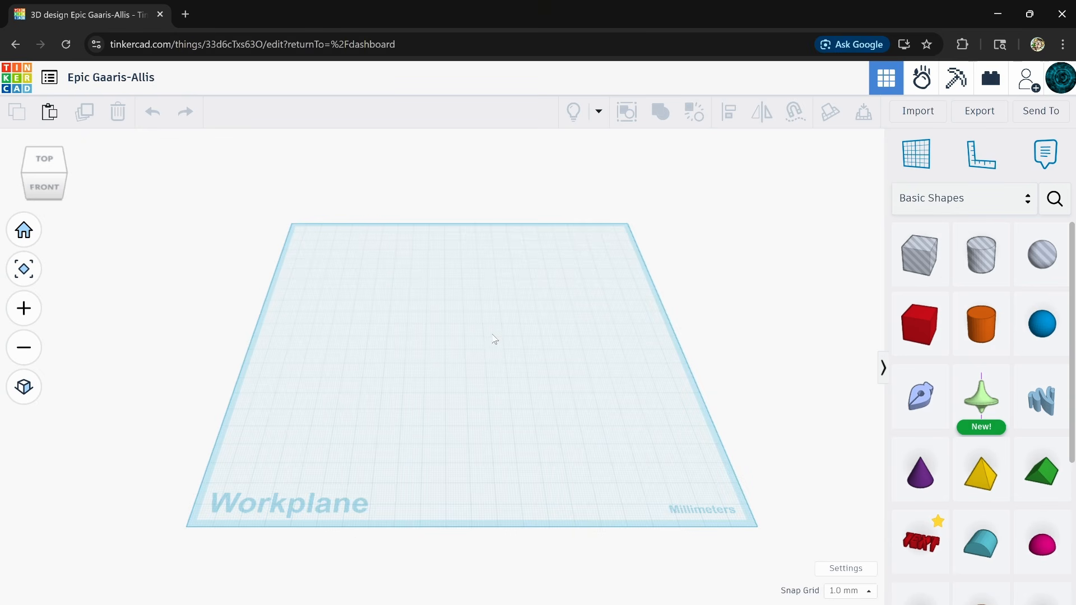
scroll(493, 336, "up", 2)
middle_click_drag(493, 357, 478, 314)
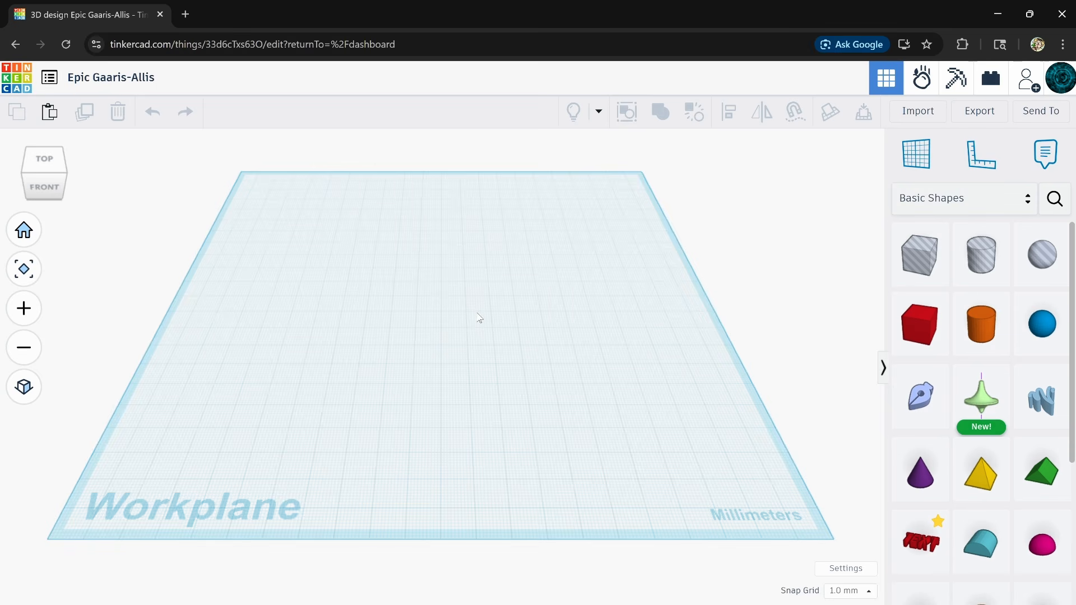
scroll(449, 316, "down", 2)
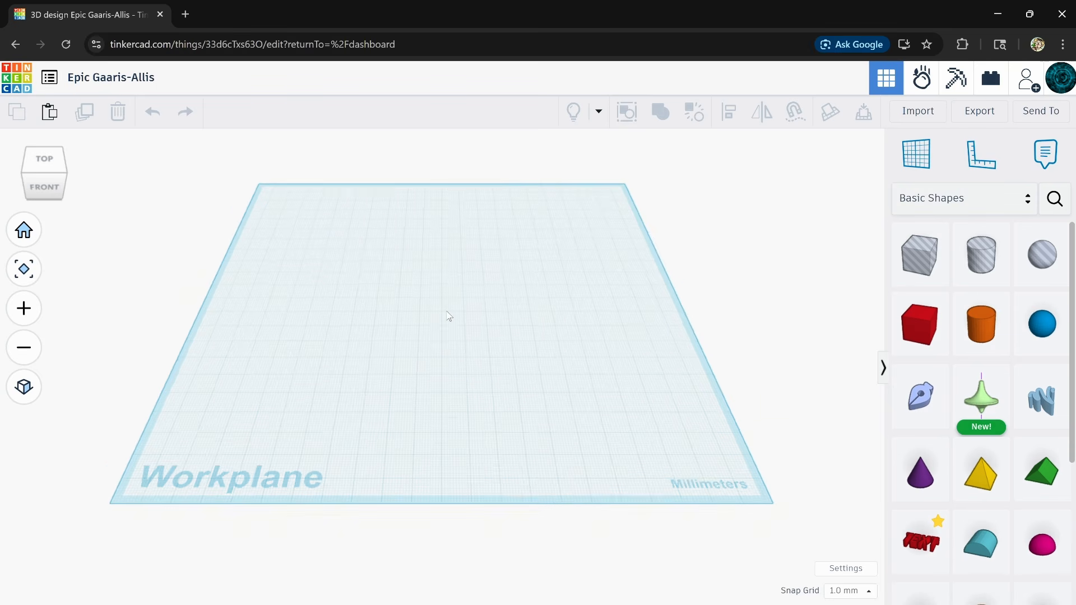
middle_click_drag(449, 317, 460, 332)
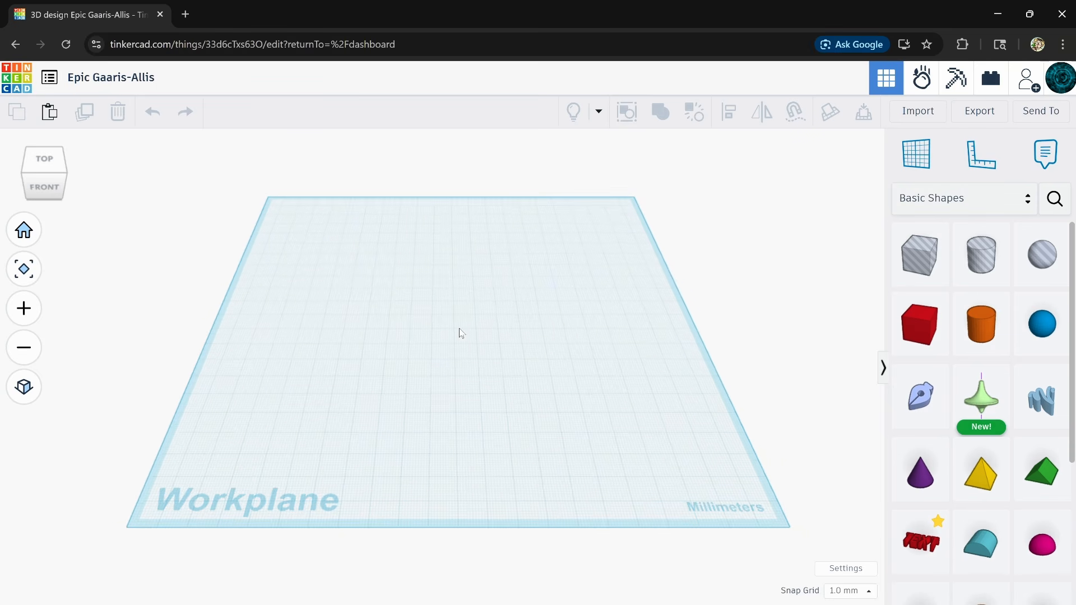
scroll(461, 333, "up", 1)
scroll(459, 331, "down", 1)
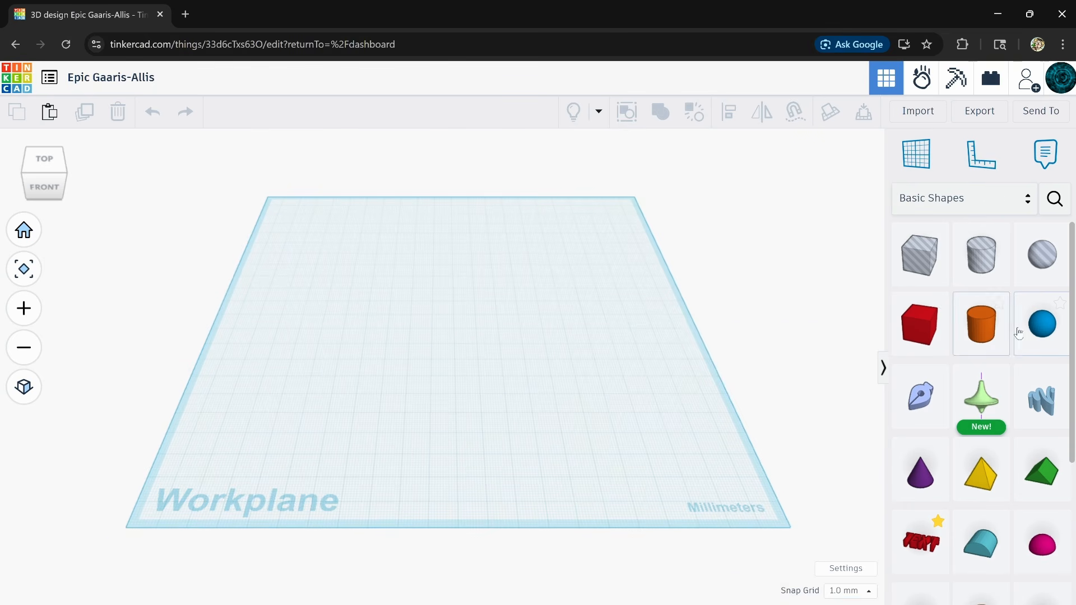
- Place a solid sphere on the workplane, slightly behind its centre
left_click(1037, 331)
left_click(474, 285)
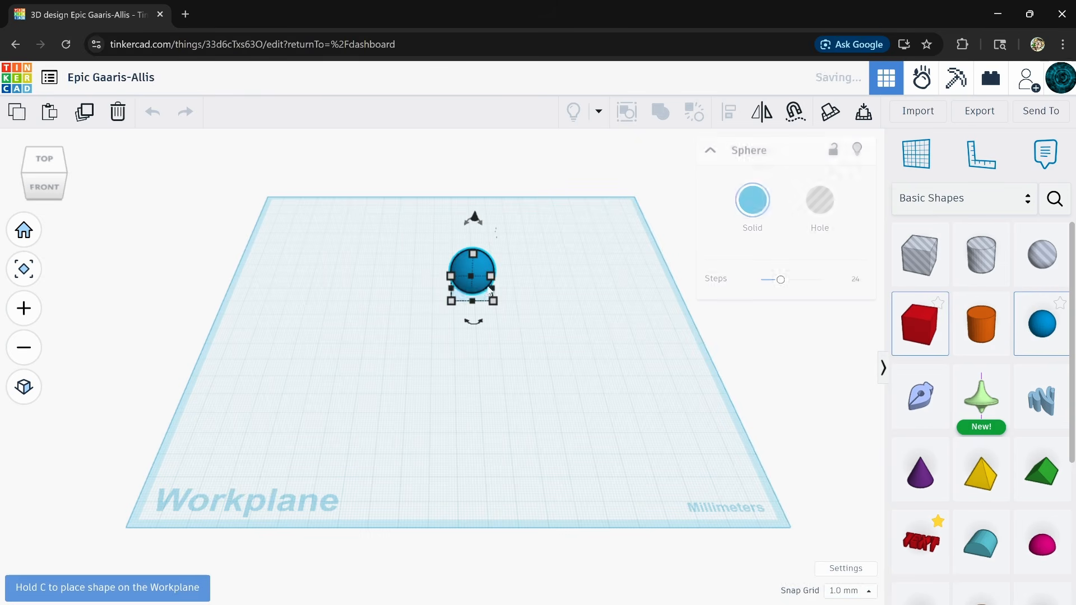
- Place a second solid sphere on the workplane in front of the first one
left_click(1040, 326)
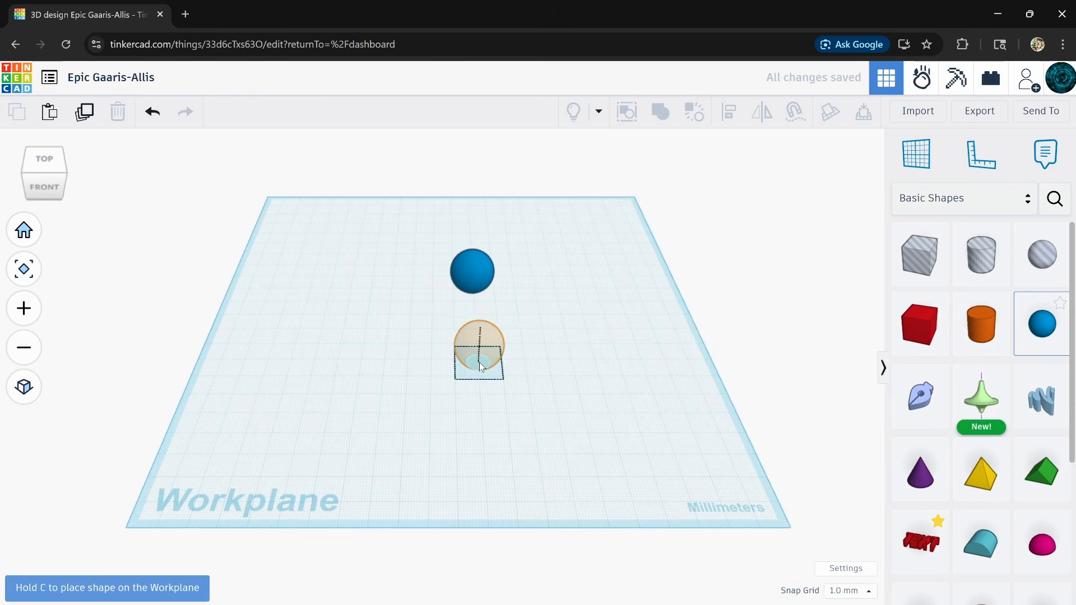
left_click(479, 362)
- Select both spheres and align their centres so they sit in line, one in front of the other
right_click_drag(589, 335, 528, 336)
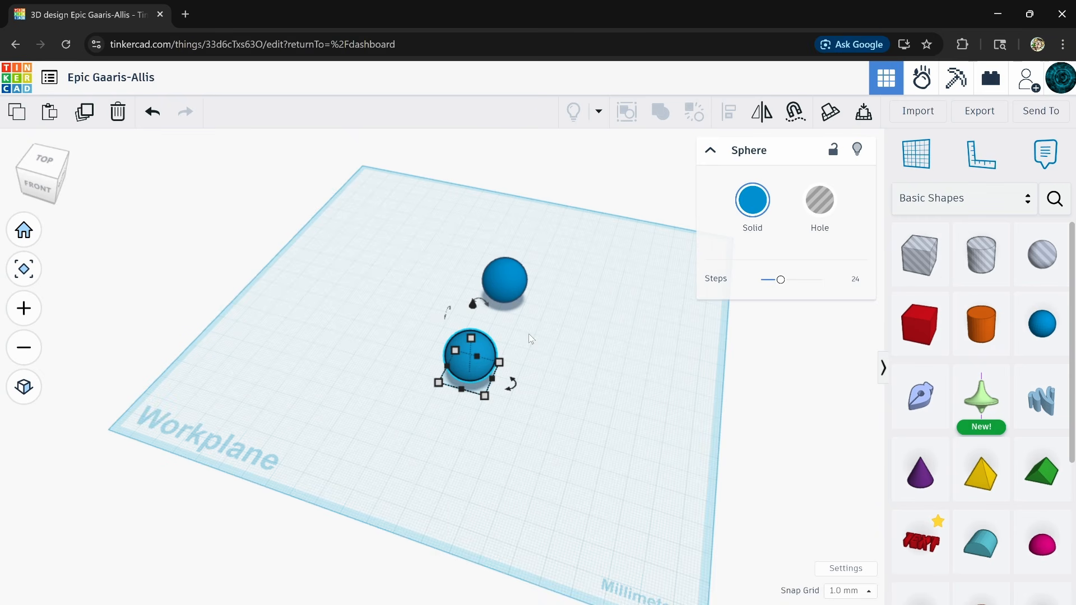
right_click_drag(530, 318, 408, 402)
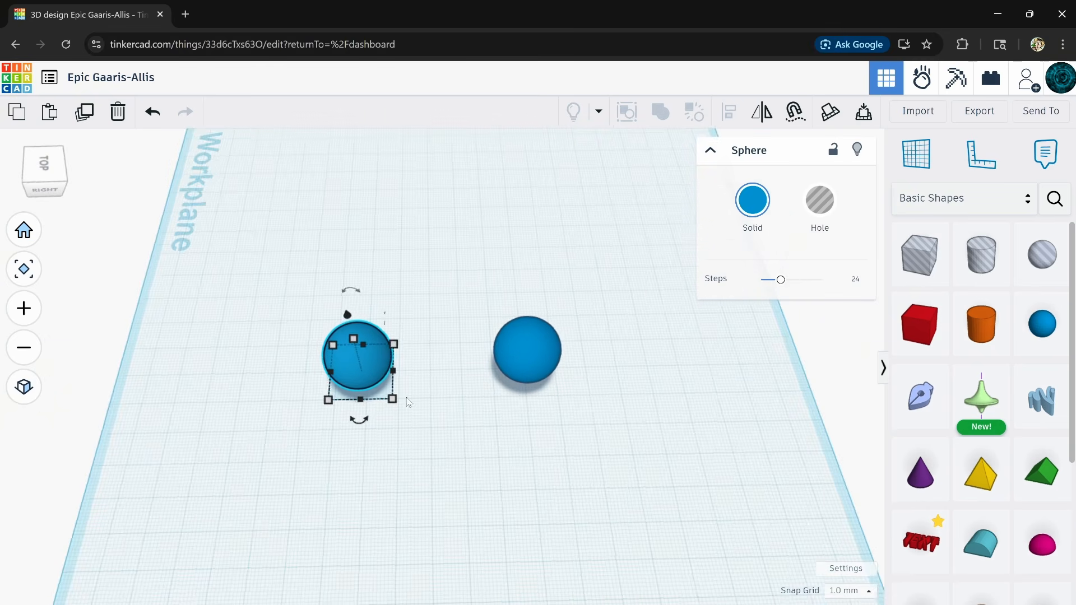
left_click_drag(579, 298, 302, 440)
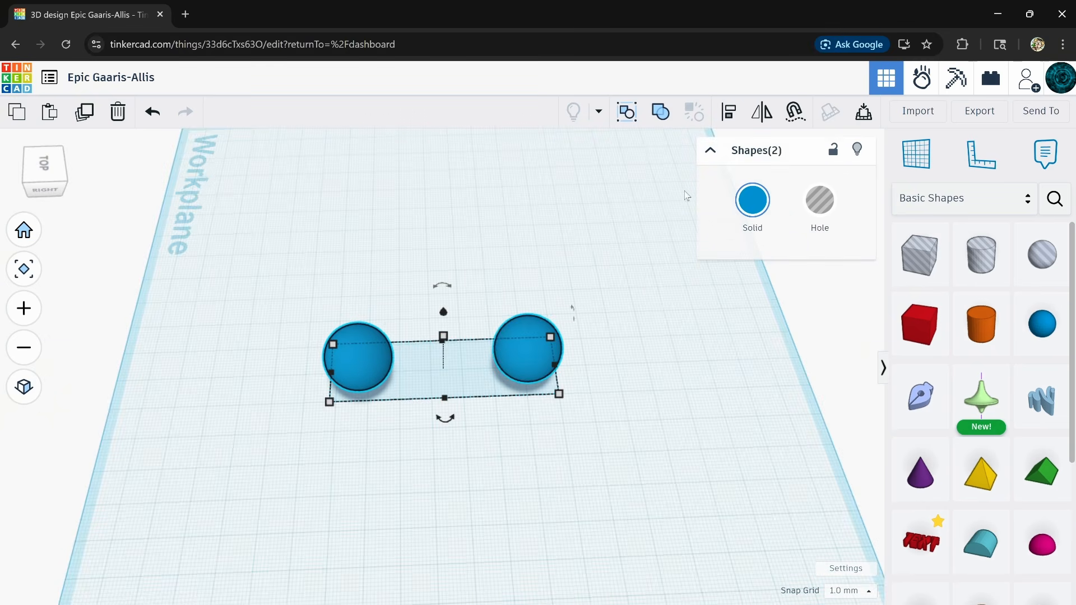
left_click(728, 111)
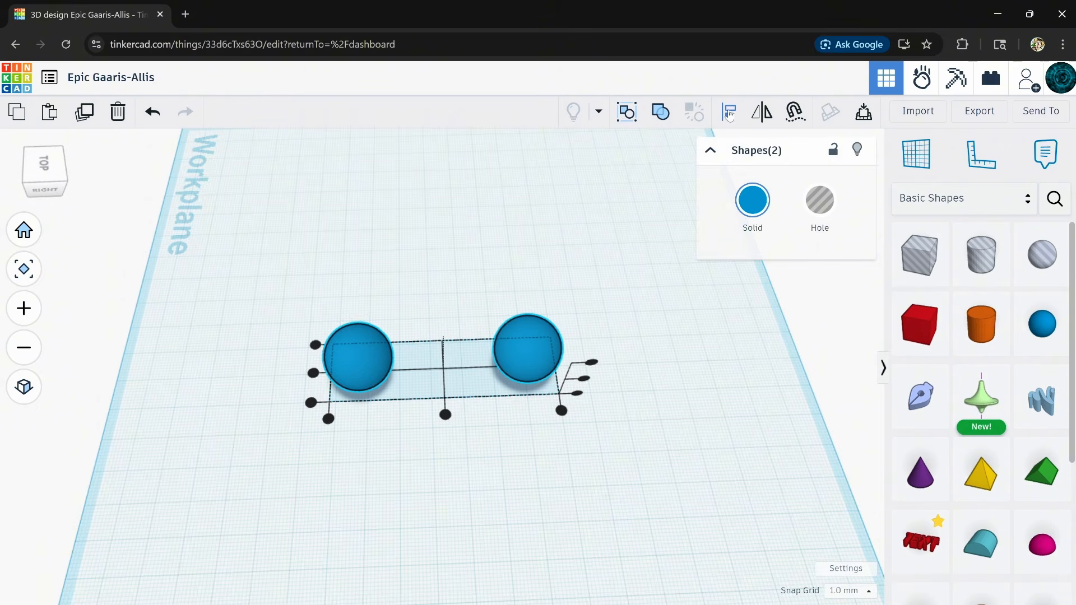
left_click(313, 374)
left_click(434, 440)
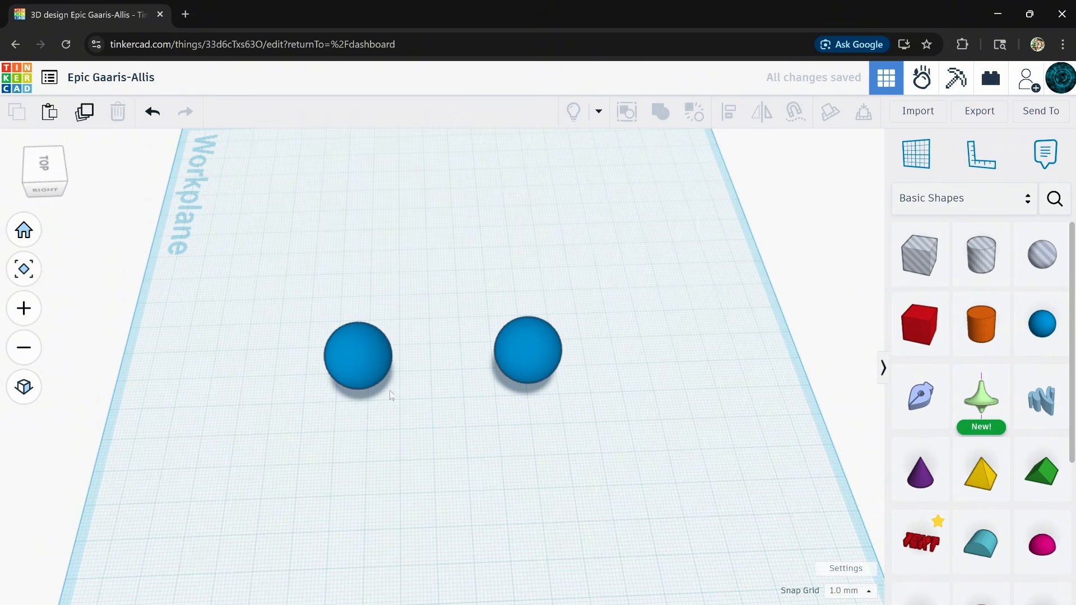
right_click_drag(351, 456, 295, 288)
left_click_drag(290, 283, 615, 432)
right_click_drag(492, 455, 700, 455)
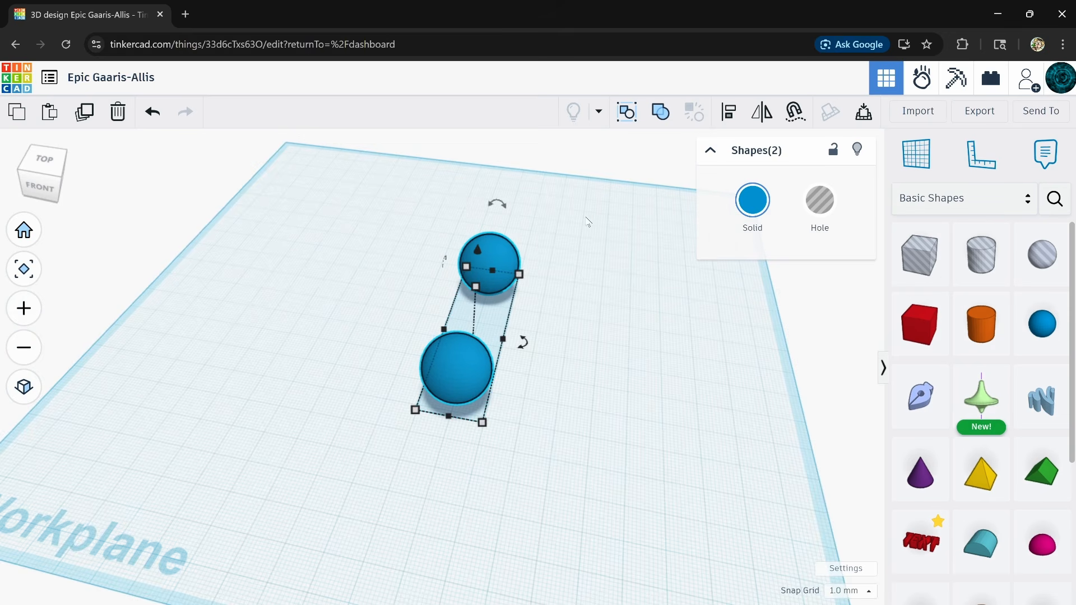
left_click_drag(586, 217, 409, 443)
left_click(542, 408)
left_click_drag(381, 252, 502, 372)
scroll(431, 325, "up", 3)
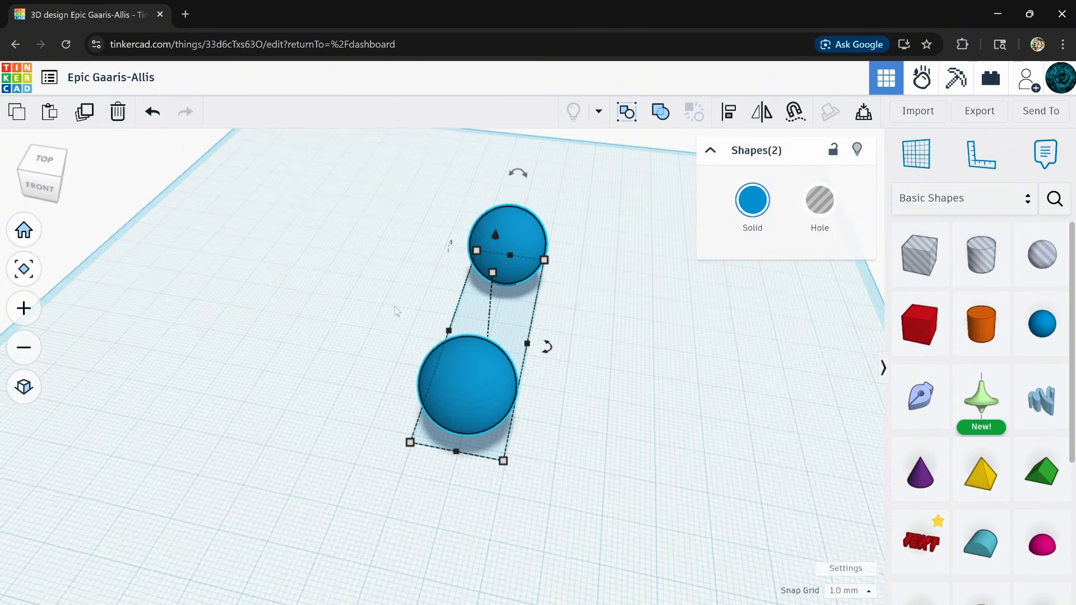
middle_click_drag(402, 288, 362, 352)
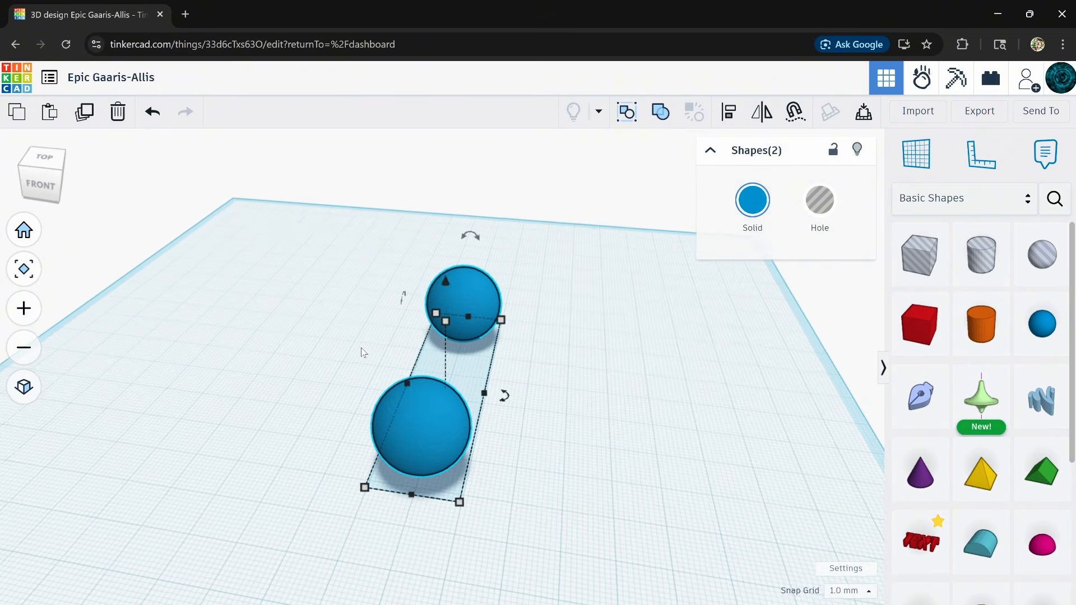
right_click_drag(361, 352, 365, 396)
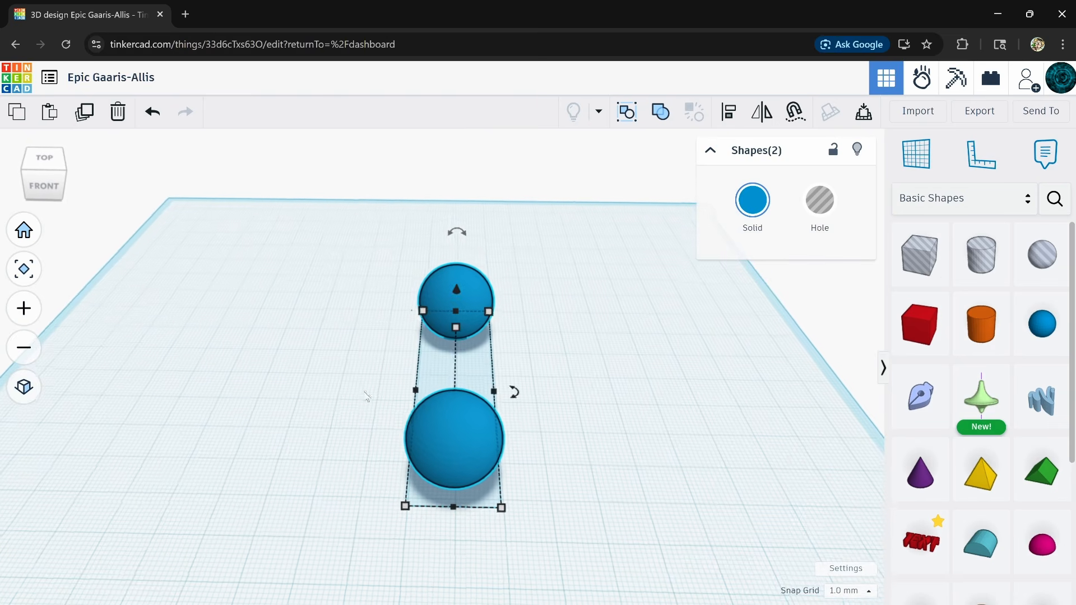
left_click(322, 304)
left_click(452, 417)
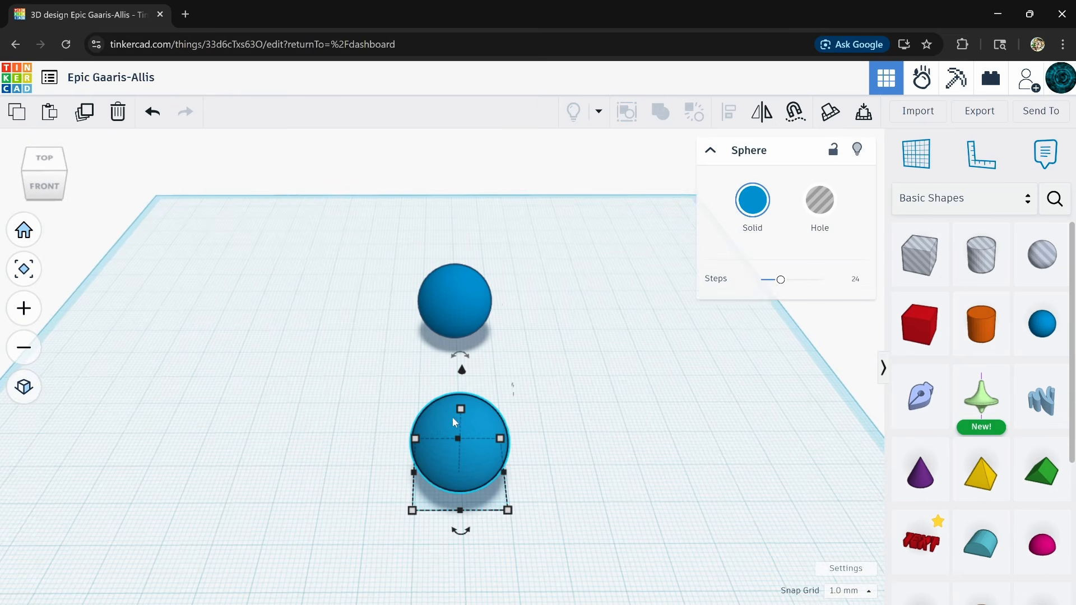
left_click_drag(389, 260, 521, 583)
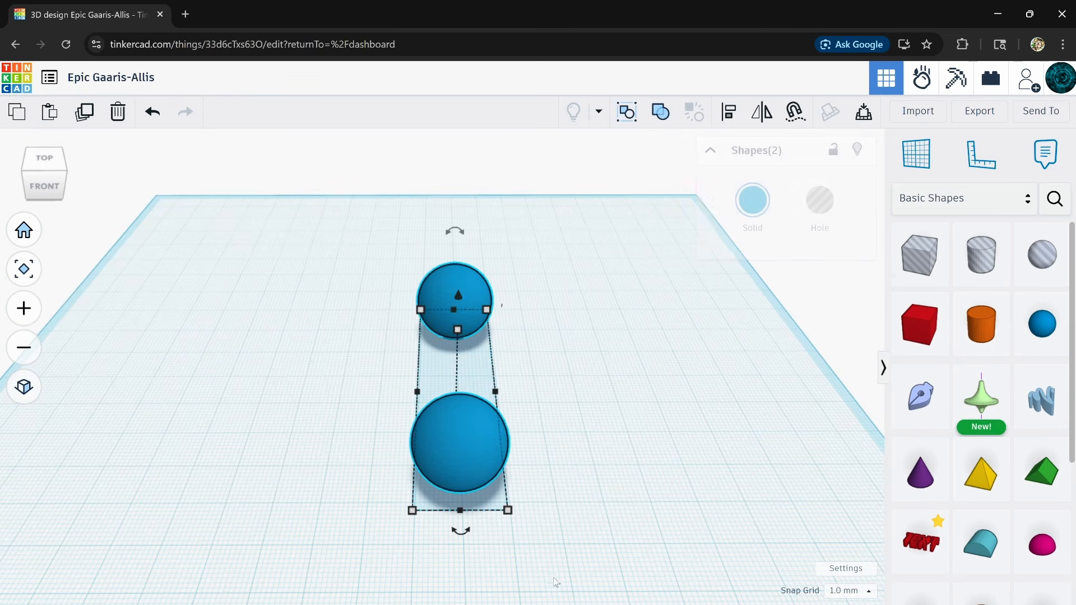
- Delete the front sphere, leaving only the one at the back of the workplane
left_click(364, 418)
left_click(435, 440)
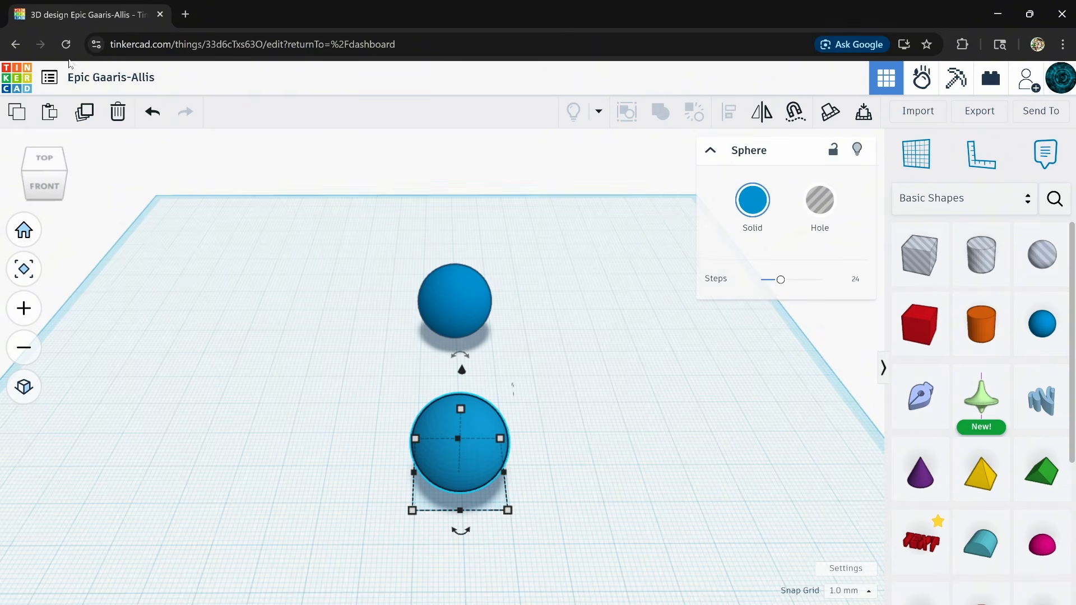
left_click(119, 112)
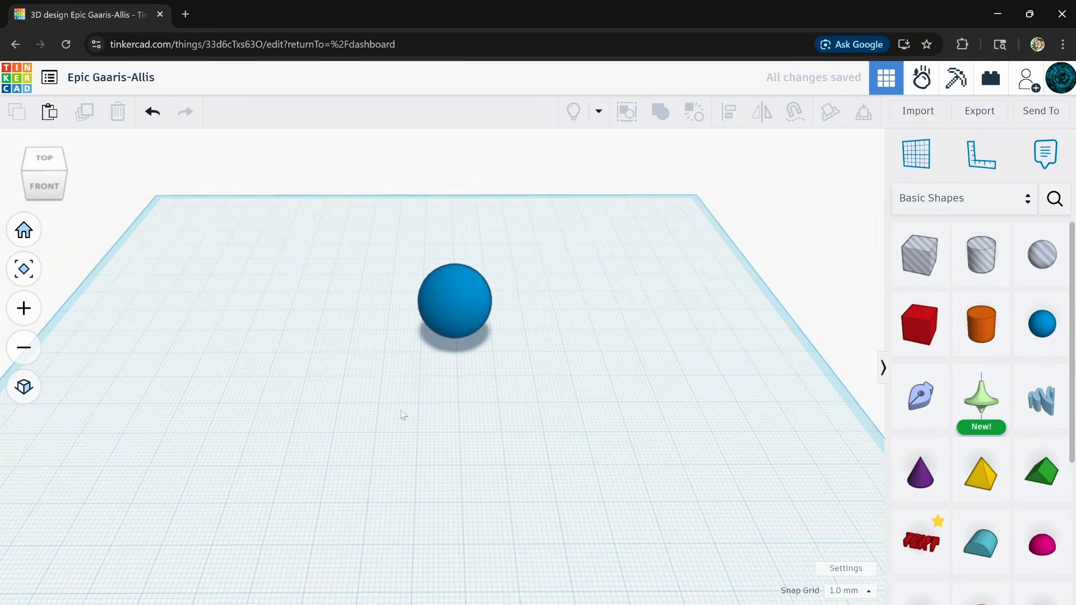
- Set the remaining sphere's Steps to 64 for a smoother surface
mouse_move(466, 306)
right_mouse_down()
mouse_move(466, 318)
mouse_move(469, 304)
right_mouse_up()
left_click(470, 304)
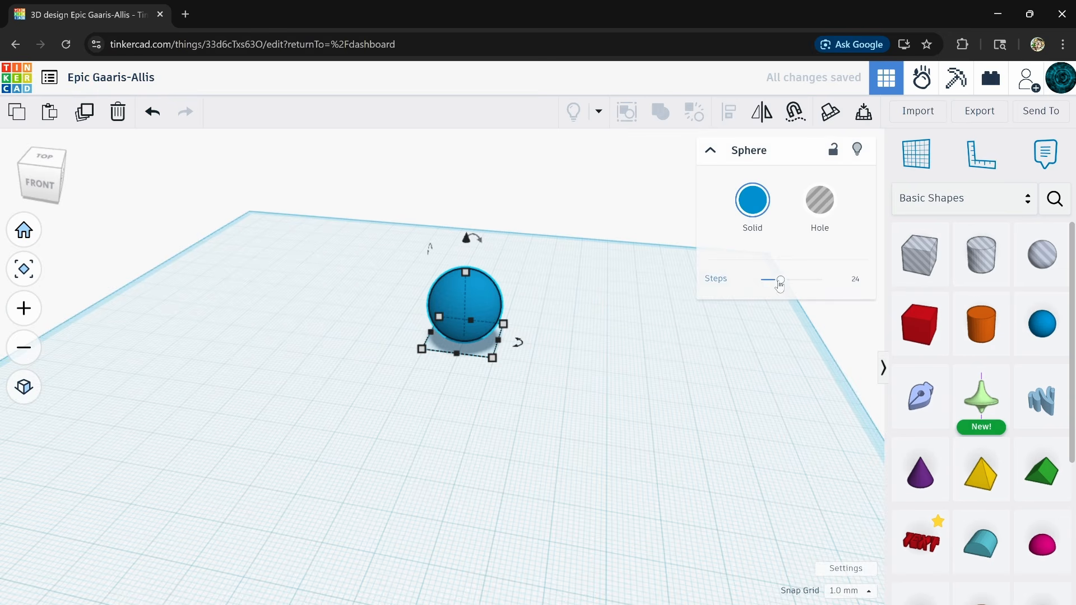
scroll(523, 284, "up", 3)
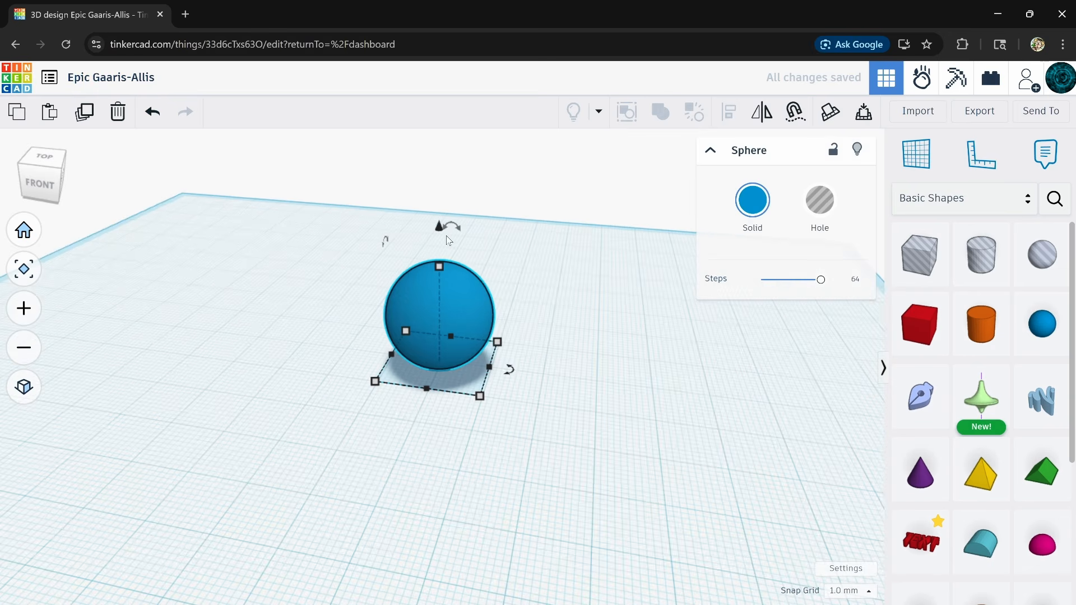
- Move the sphere across the workplane by 7 mm in one direction and 13.5 mm in the other
right_click_drag(564, 379, 360, 438)
left_click_drag(471, 363, 417, 297)
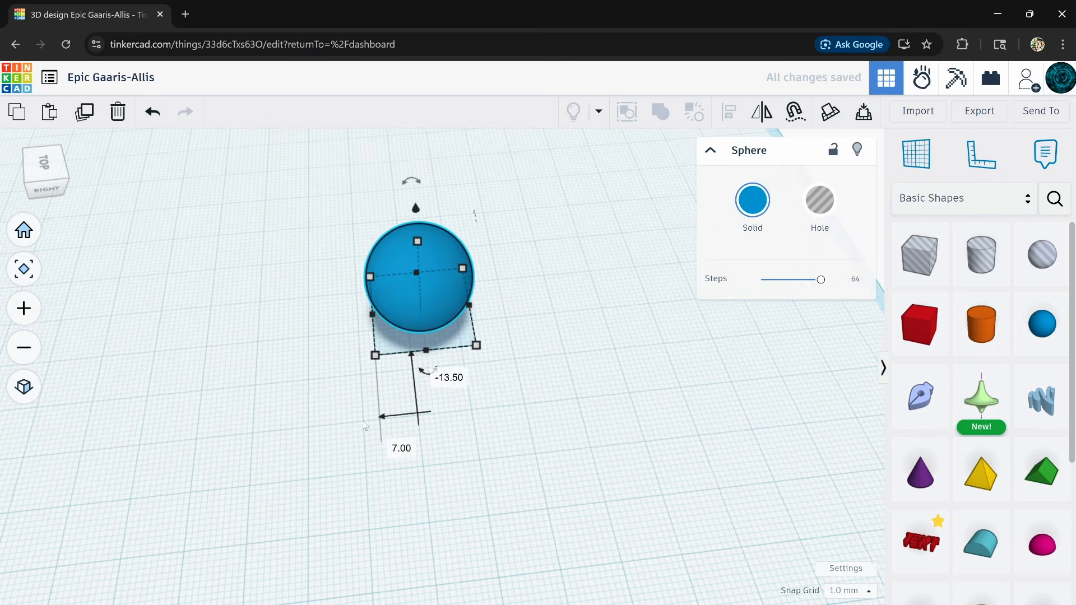
scroll(355, 427, "down", 5)
right_click_drag(318, 455, 433, 507)
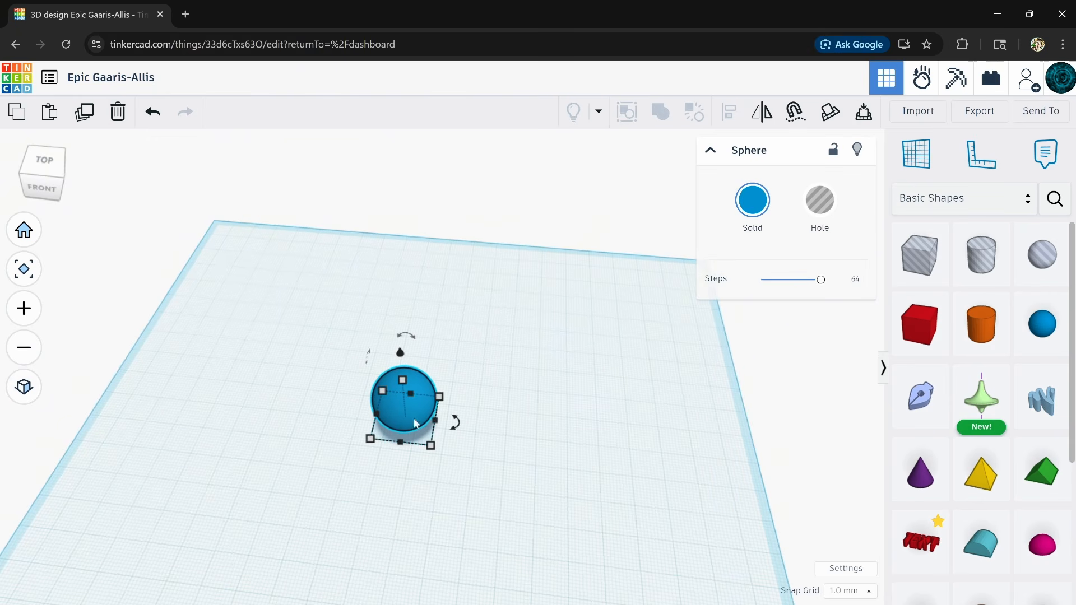
middle_click_drag(383, 541, 464, 461)
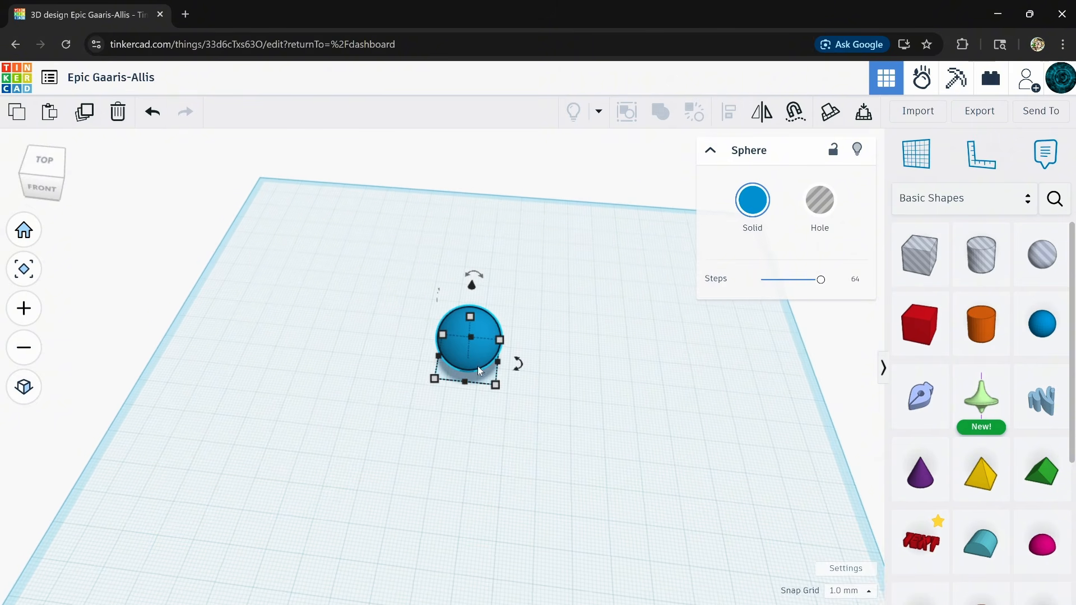
middle_click_drag(528, 535, 498, 513)
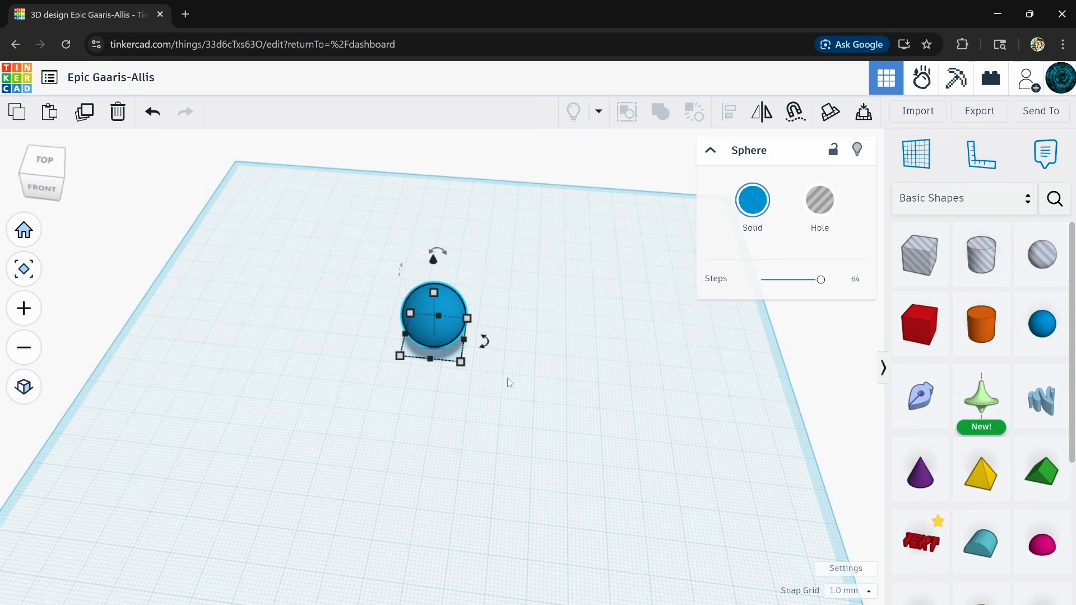
- Shift the sphere about 23 mm sideways and 3 mm along the other workplane direction
right_click_drag(448, 385, 216, 373)
scroll(414, 288, "up", 3)
right_click_drag(432, 325, 412, 349)
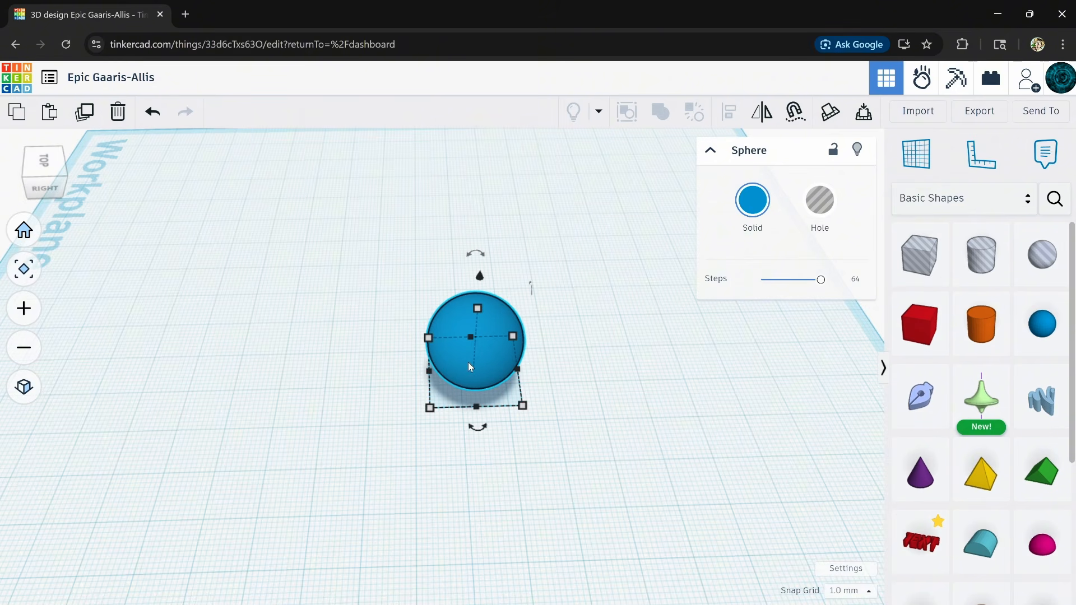
left_click_drag(468, 362, 348, 380)
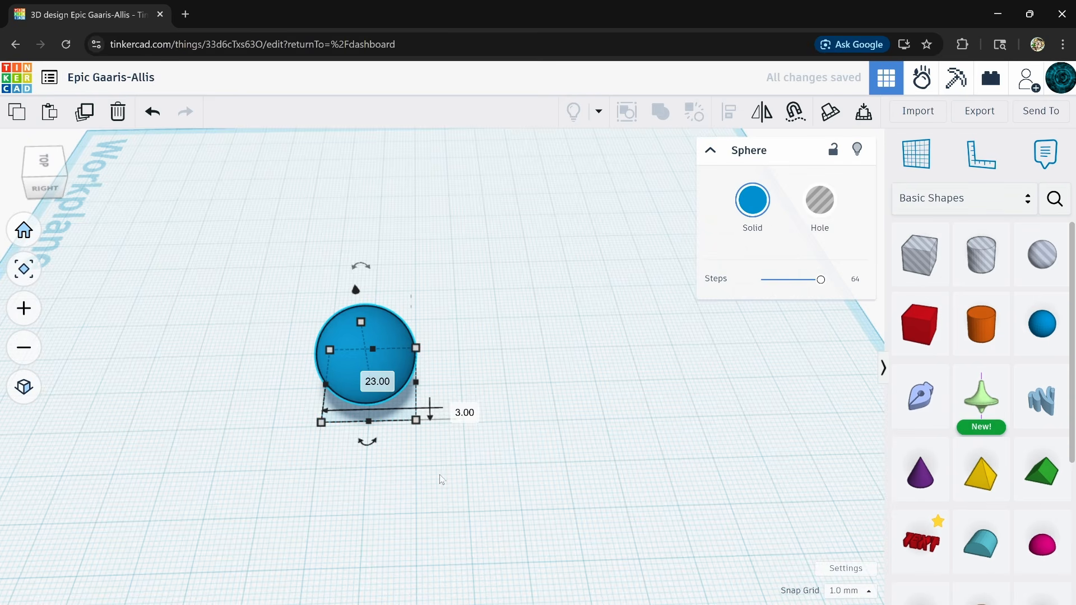
right_click_drag(432, 489, 437, 479)
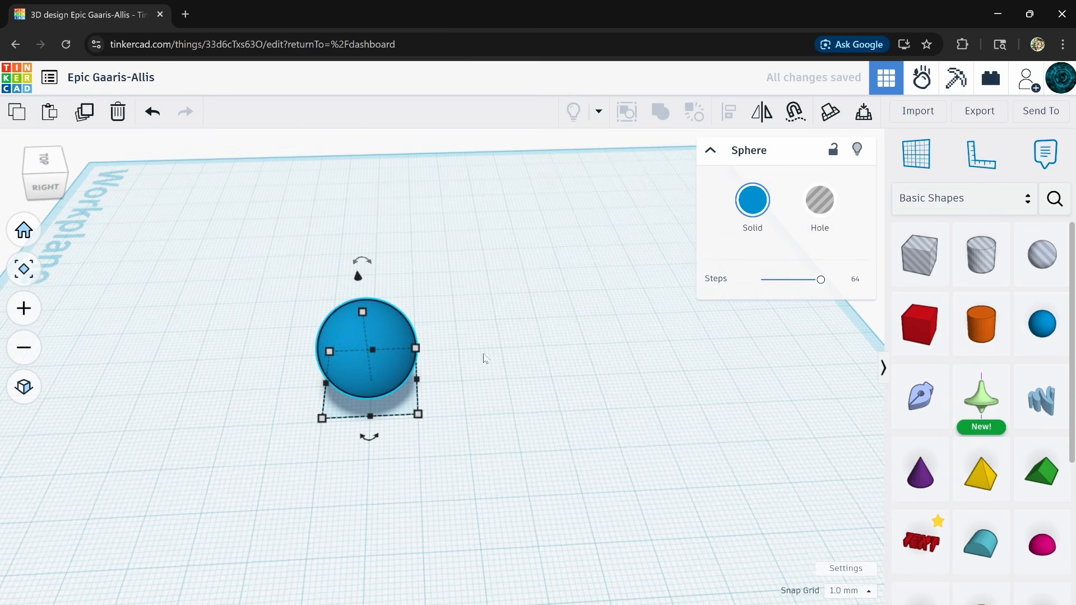
mouse_move(473, 396)
right_mouse_down()
mouse_move(475, 308)
mouse_move(483, 382)
right_mouse_up()
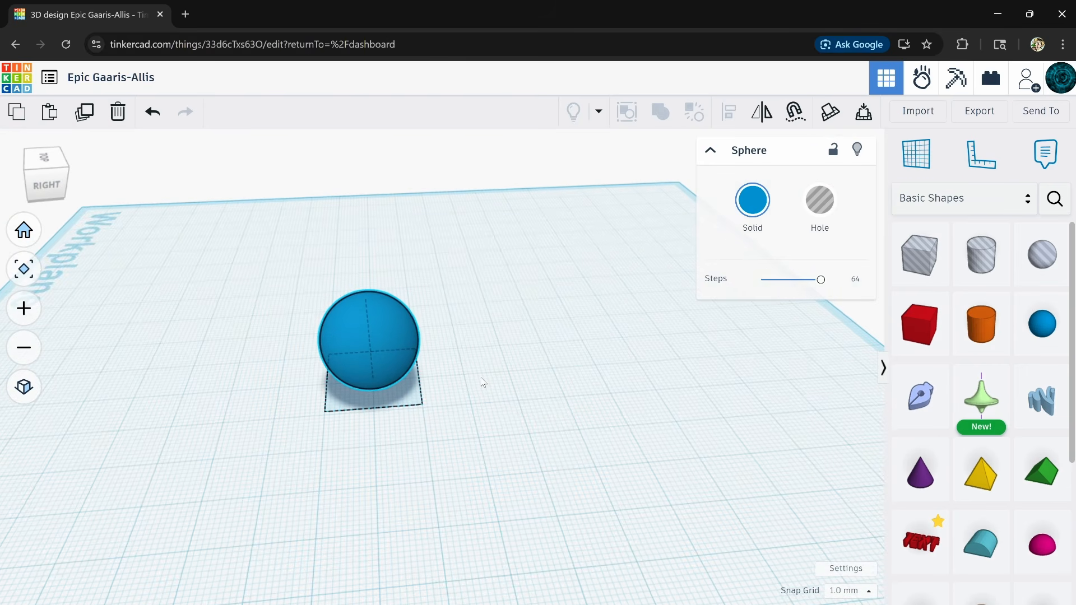
- Place a solid red box beside the sphere and reduce its height to 13 mm
right_click_drag(483, 383, 679, 424)
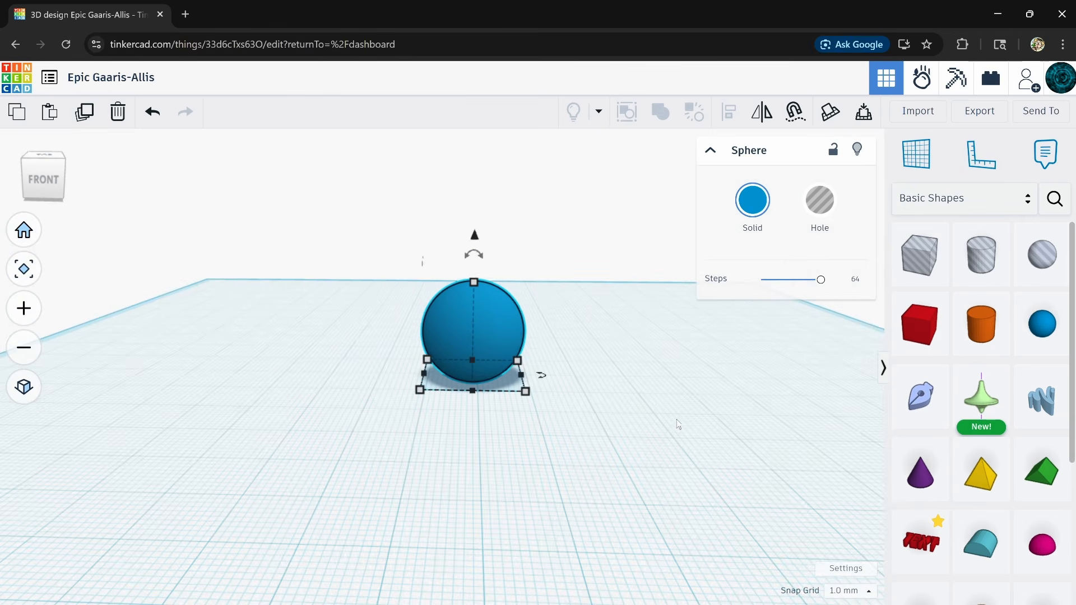
mouse_move(580, 499)
right_mouse_down()
mouse_move(578, 435)
mouse_move(579, 487)
right_mouse_up()
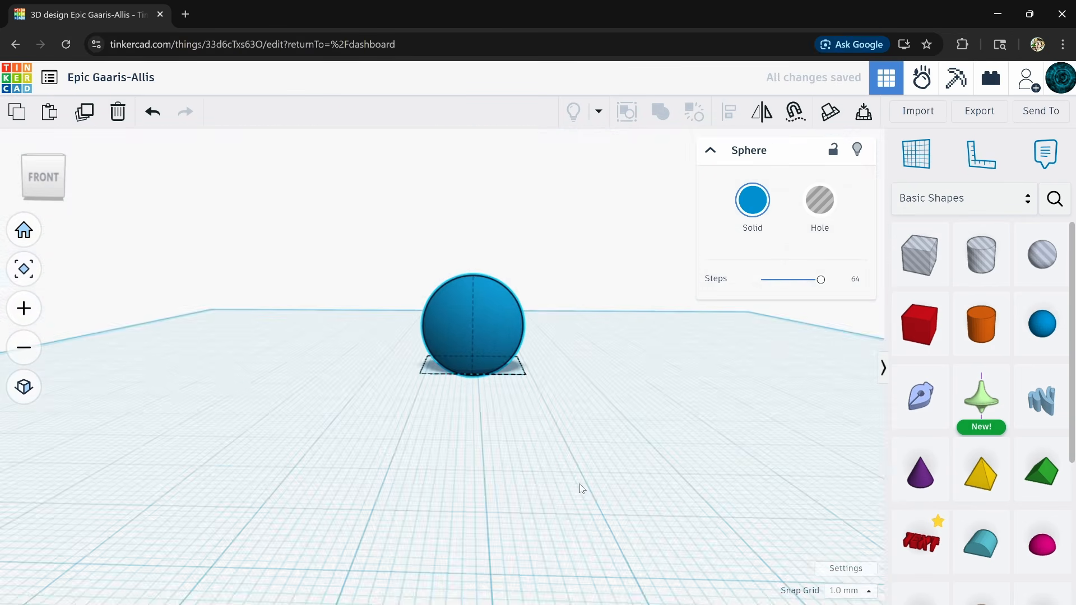
scroll(438, 378, "up", 4)
right_click_drag(499, 385, 511, 483)
scroll(512, 482, "down", 5)
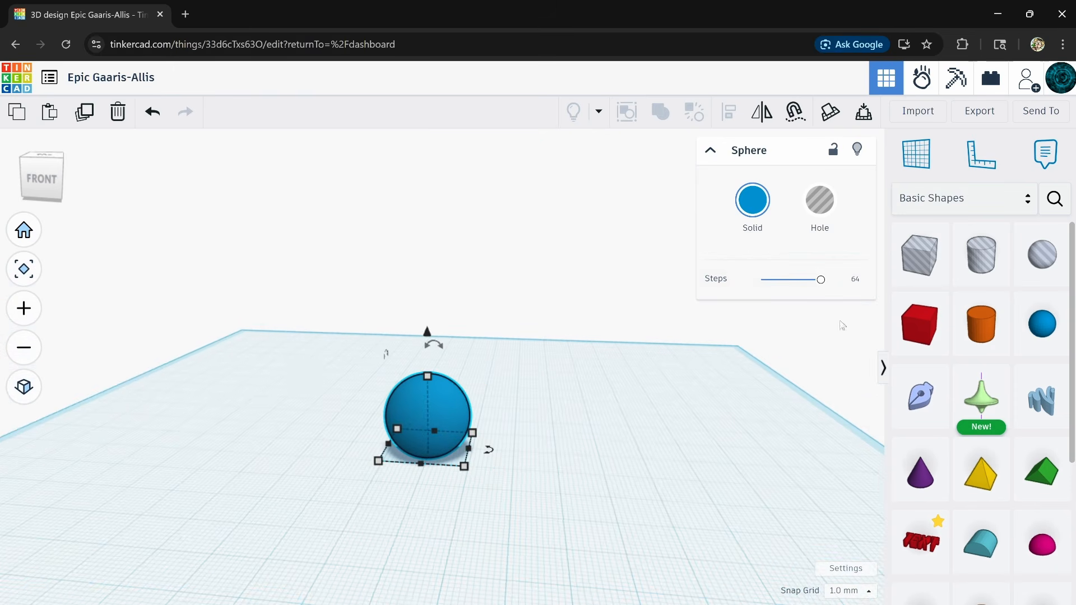
left_click(920, 325)
left_click(533, 452)
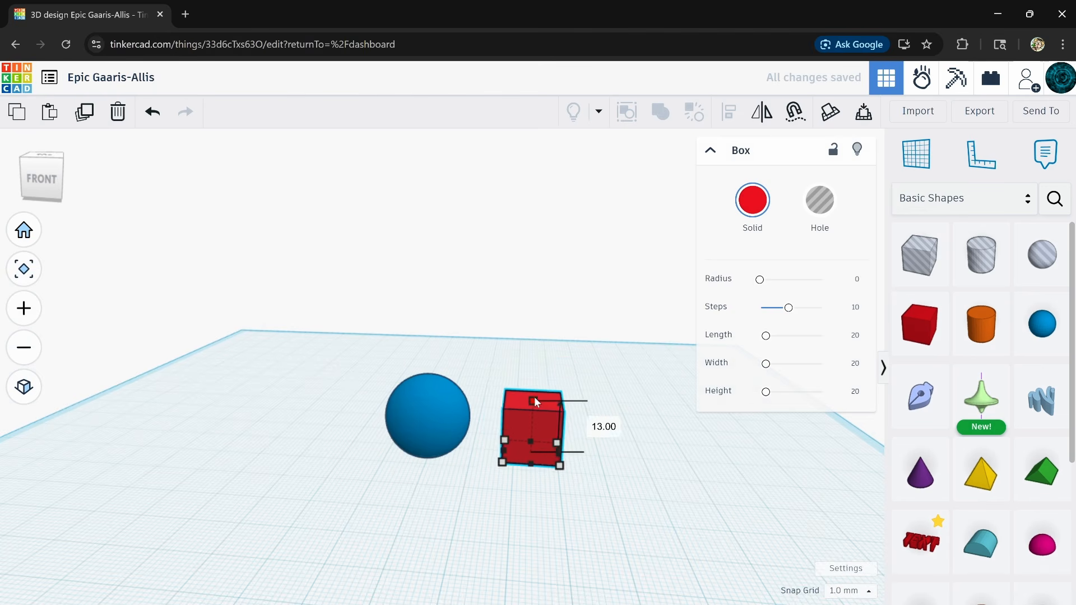
right_click_drag(536, 402, 425, 506)
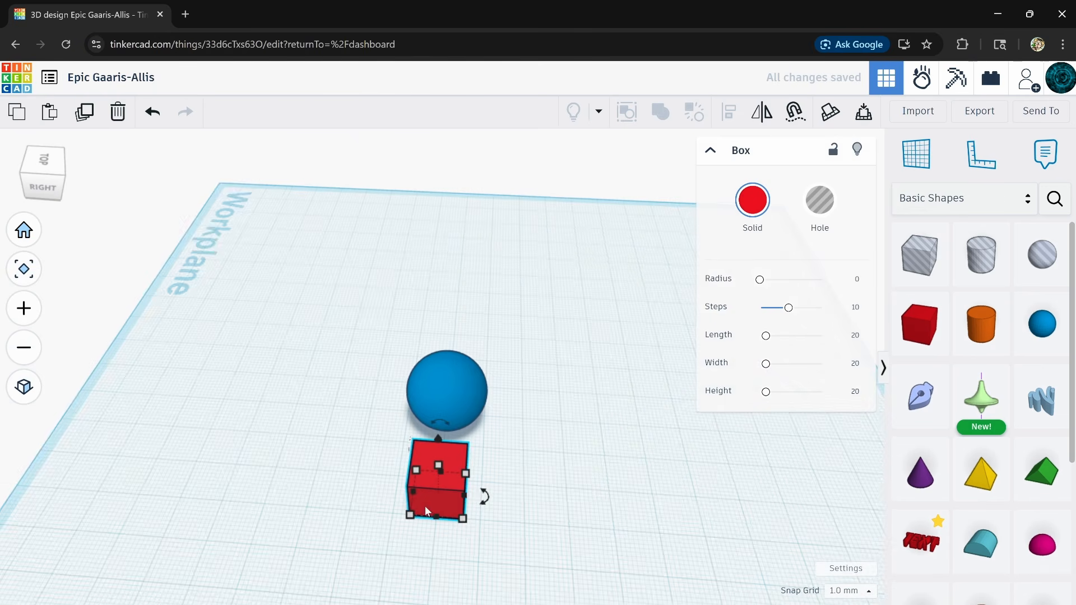
- Narrow the red box and lengthen it to 27 mm, with one end overlapping the sphere
left_click_drag(452, 492, 438, 449)
left_click_drag(379, 379, 492, 486)
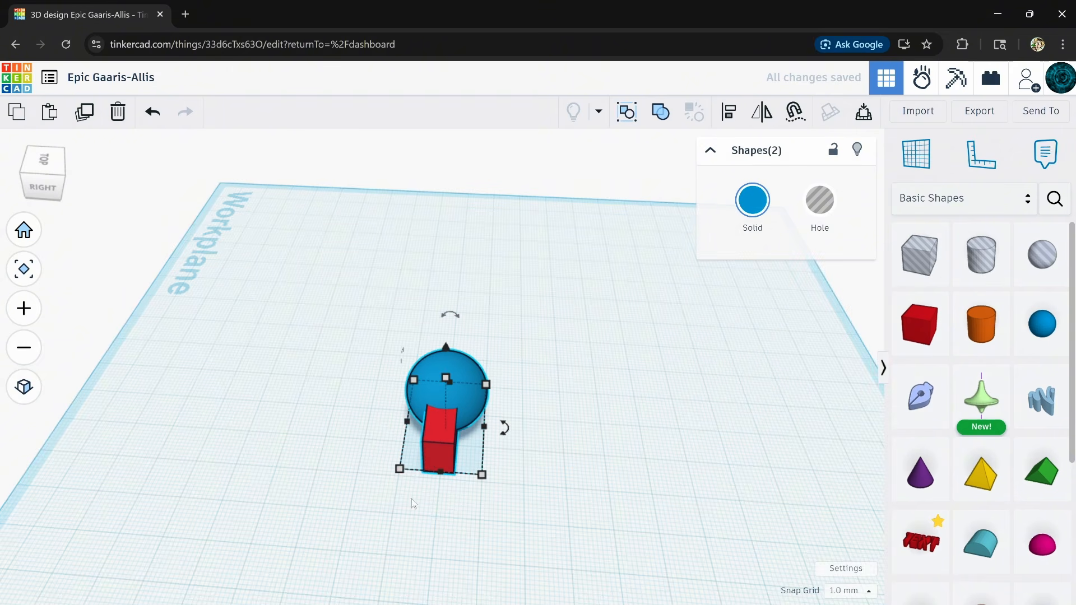
left_click(410, 512)
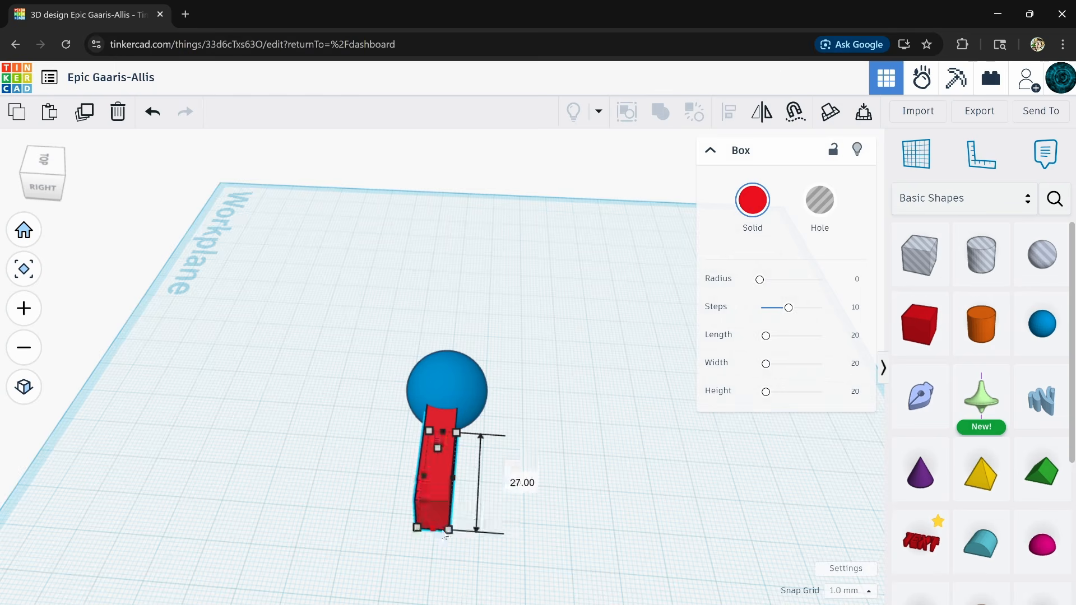
right_click_drag(277, 536, 534, 444)
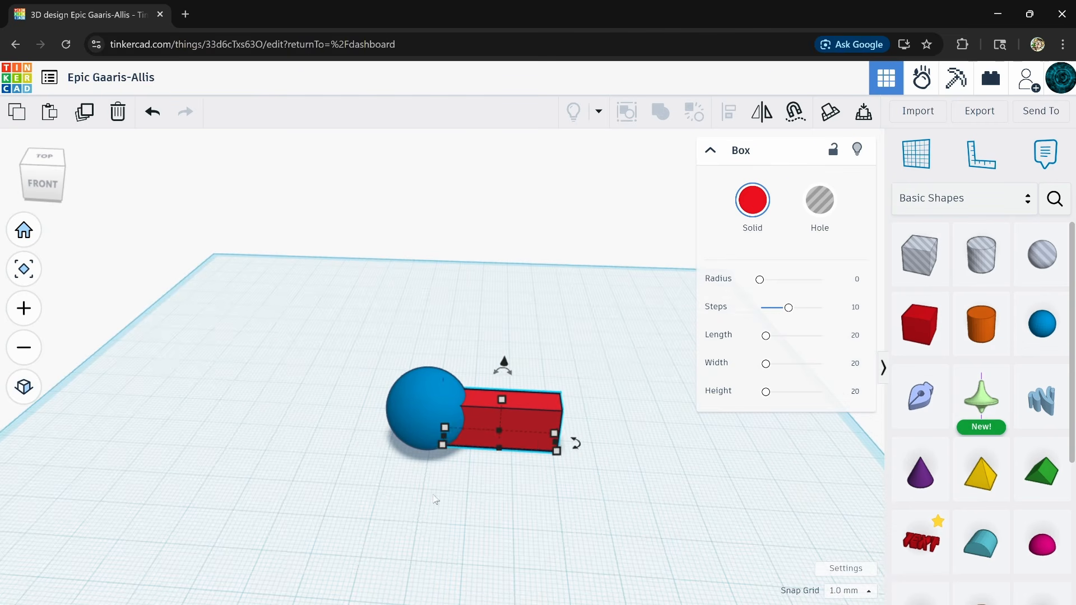
mouse_move(434, 499)
right_mouse_down()
mouse_move(490, 509)
mouse_move(331, 550)
mouse_move(307, 521)
mouse_move(420, 483)
right_mouse_up()
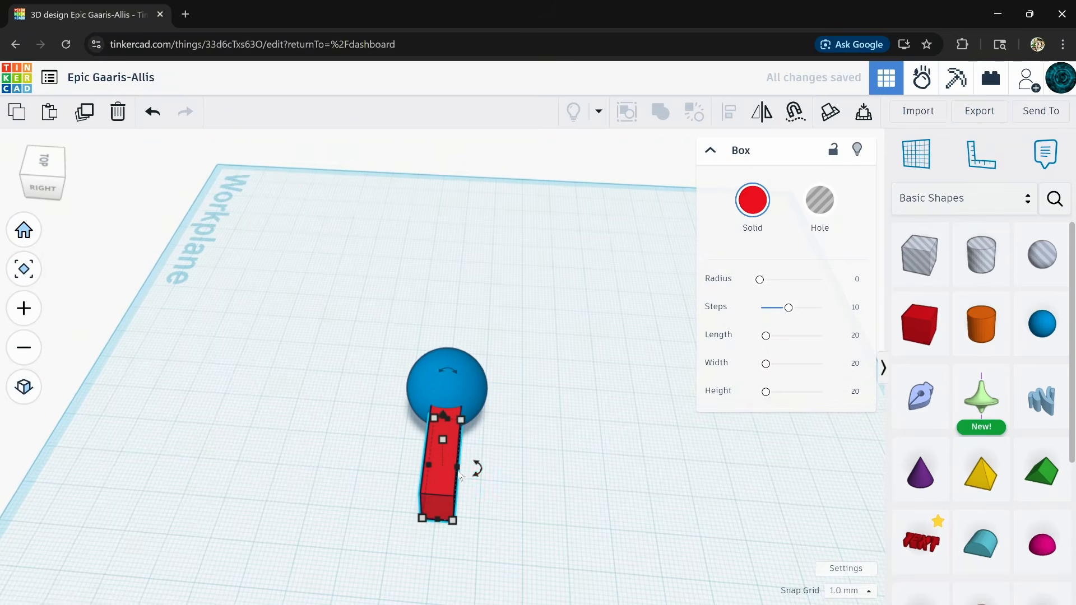
- Select the sphere and the box and align their centres across the box's width
key("ctrl+a")
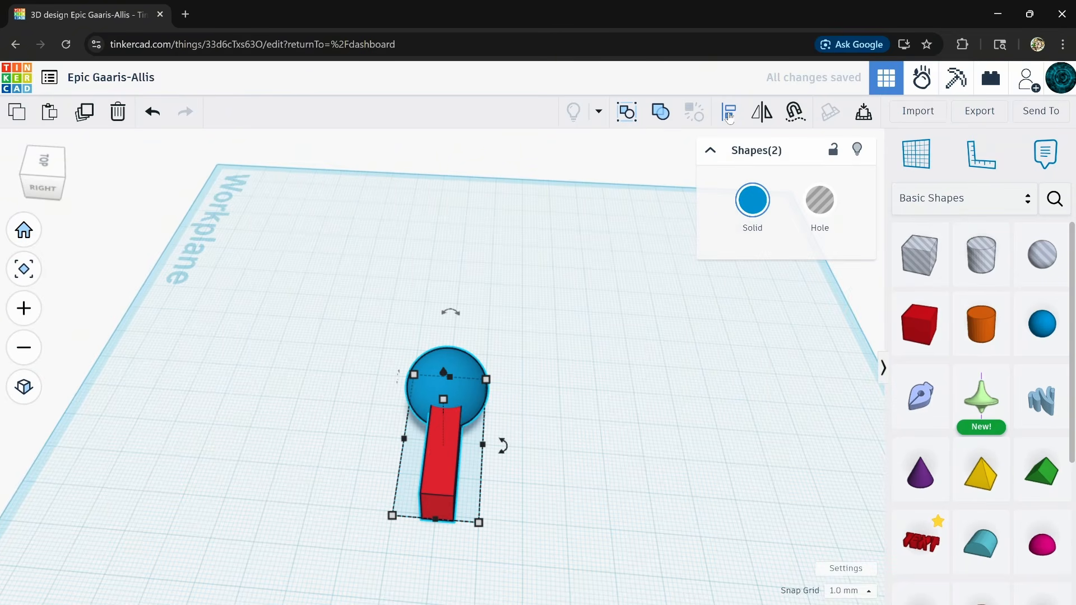
left_click(728, 114)
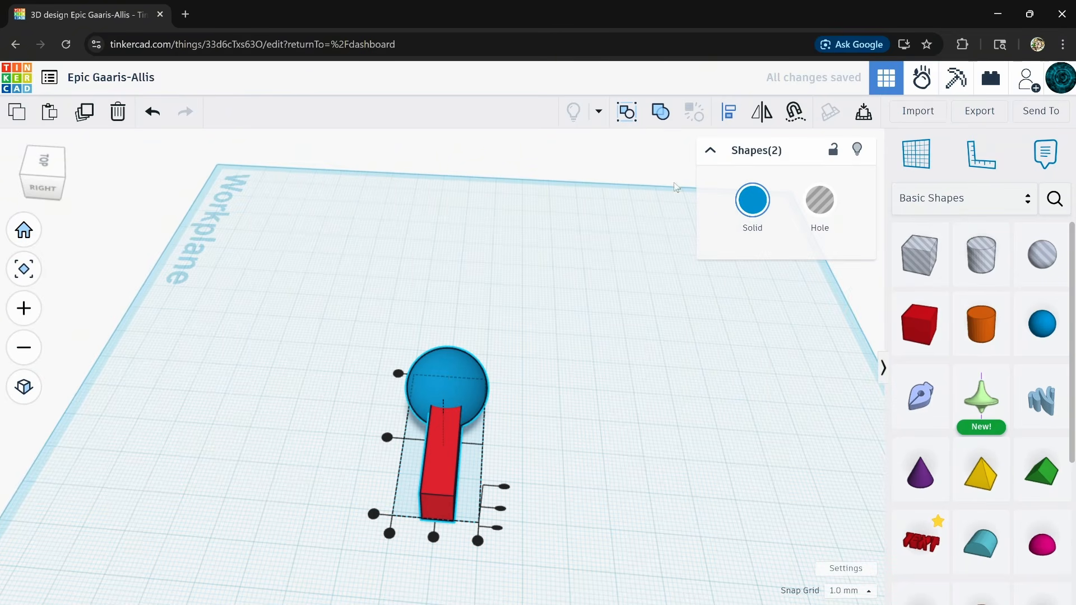
left_click(434, 537)
left_click(299, 507)
- Select the sphere and the box and give both the same preset solid blue colour
right_click_drag(298, 507, 617, 395)
left_click_drag(594, 362, 405, 466)
left_click(741, 203)
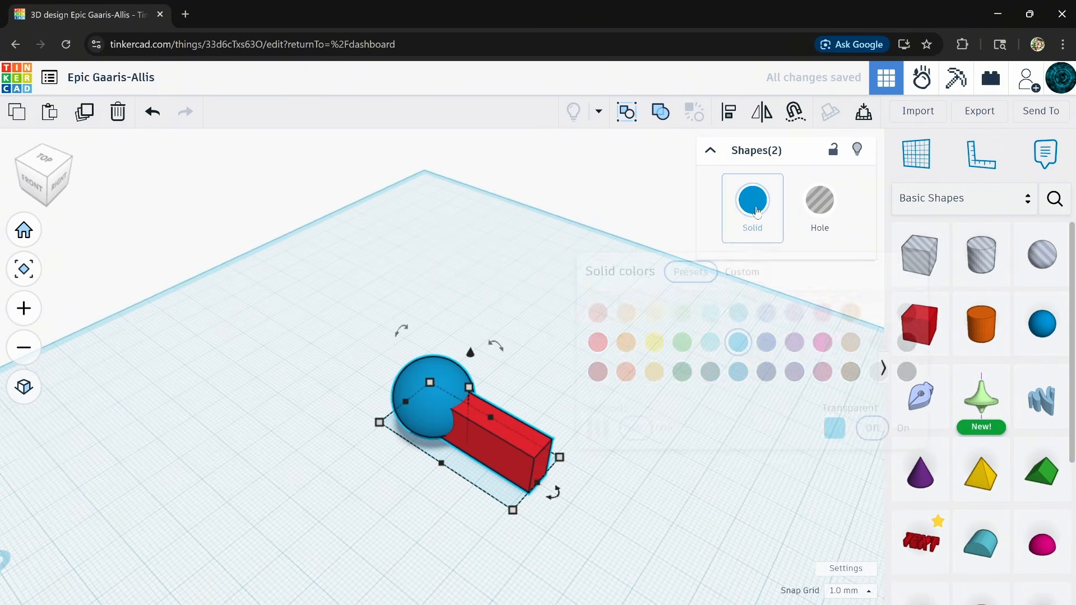
left_click(709, 348)
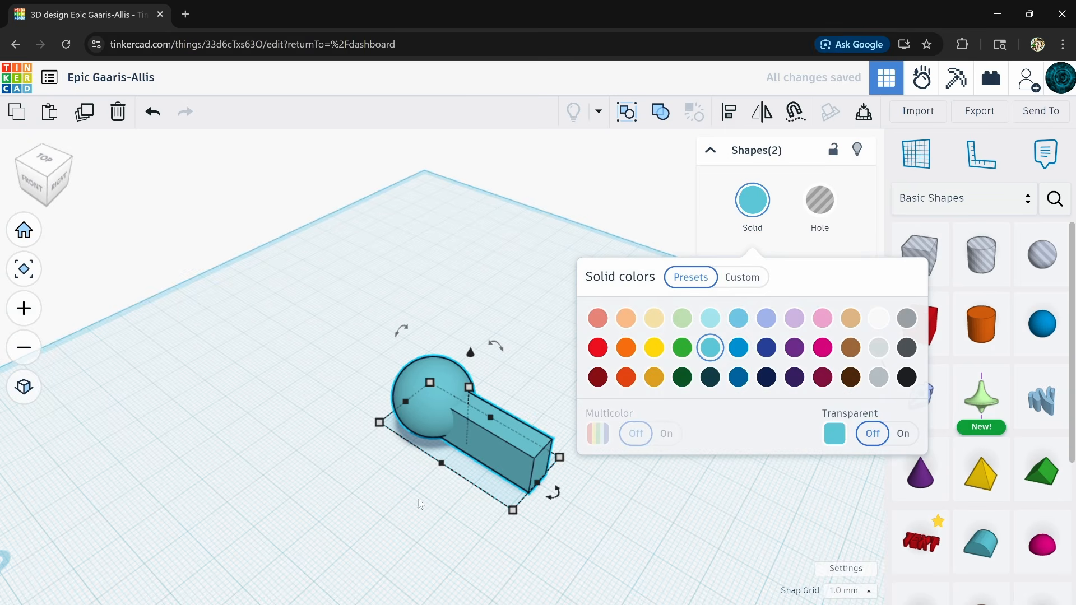
left_click(738, 348)
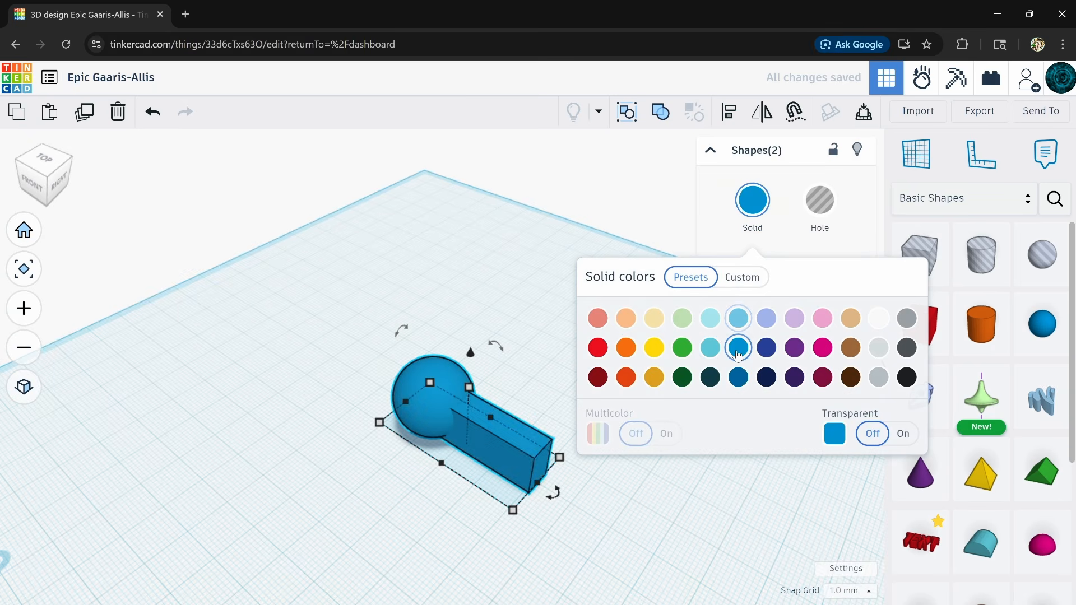
left_click(435, 512)
right_click_drag(435, 512, 570, 532)
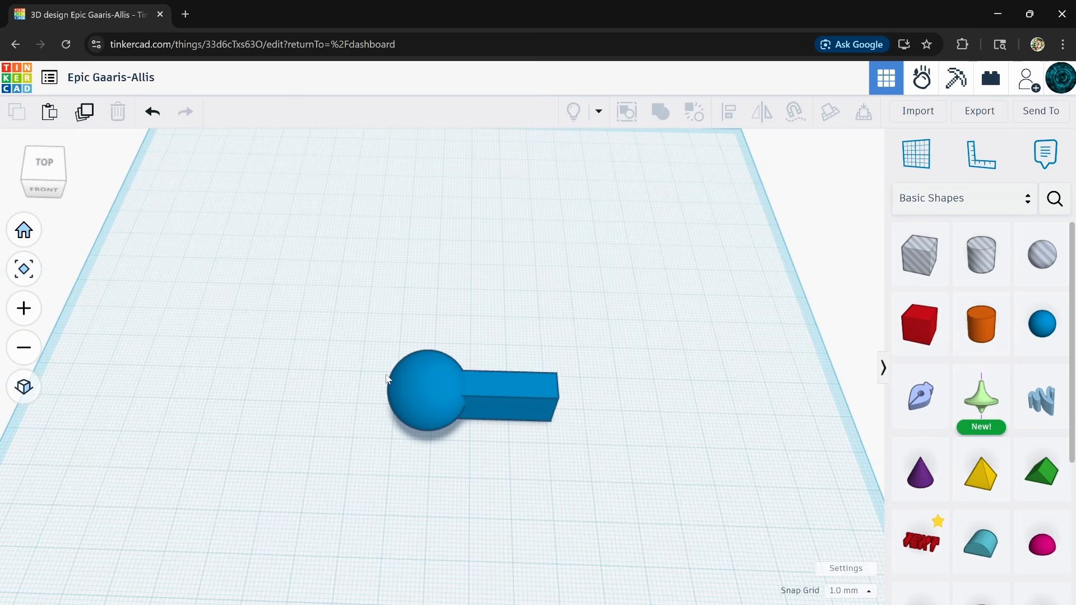
- Place a solid cylinder in front of the sphere and rotate it 90° so it lies on its side
right_click_drag(504, 379, 496, 448)
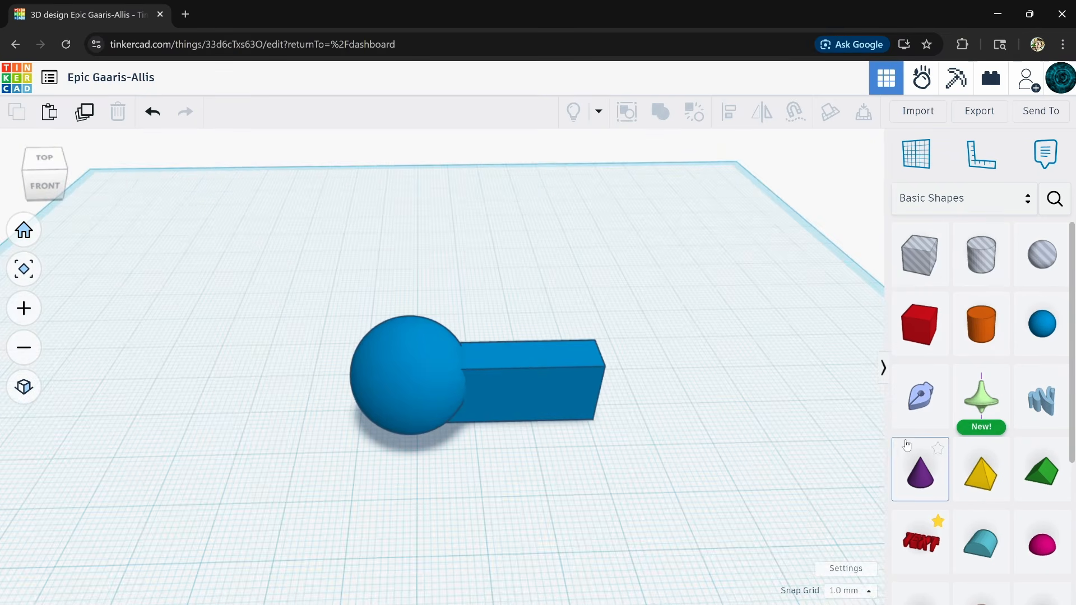
left_click_drag(978, 339, 304, 449)
right_click_drag(306, 454, 203, 335)
mouse_move(148, 275)
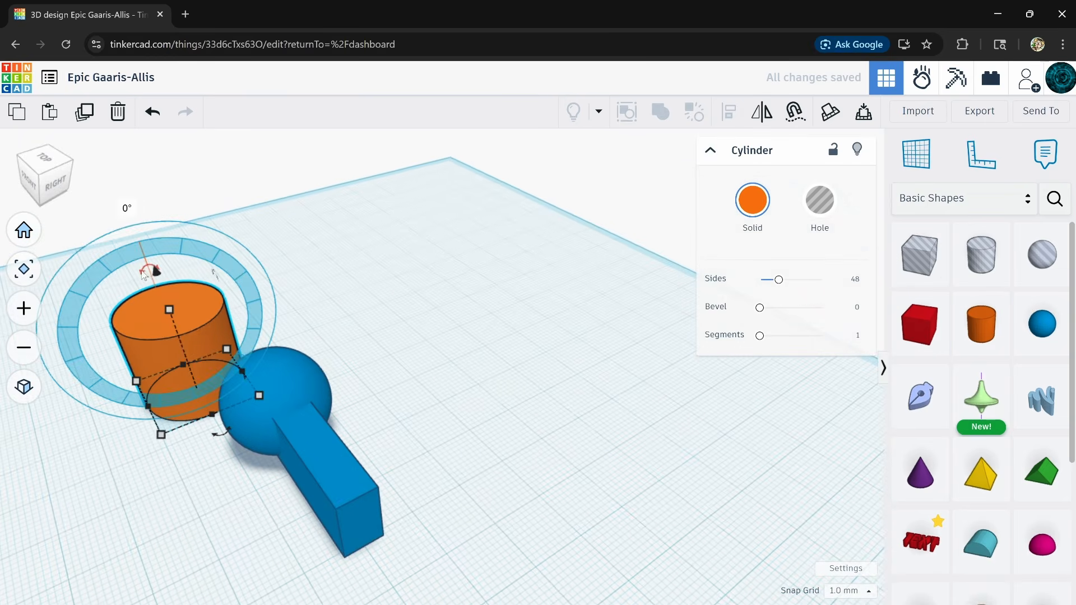
left_click_drag(143, 274, 237, 282)
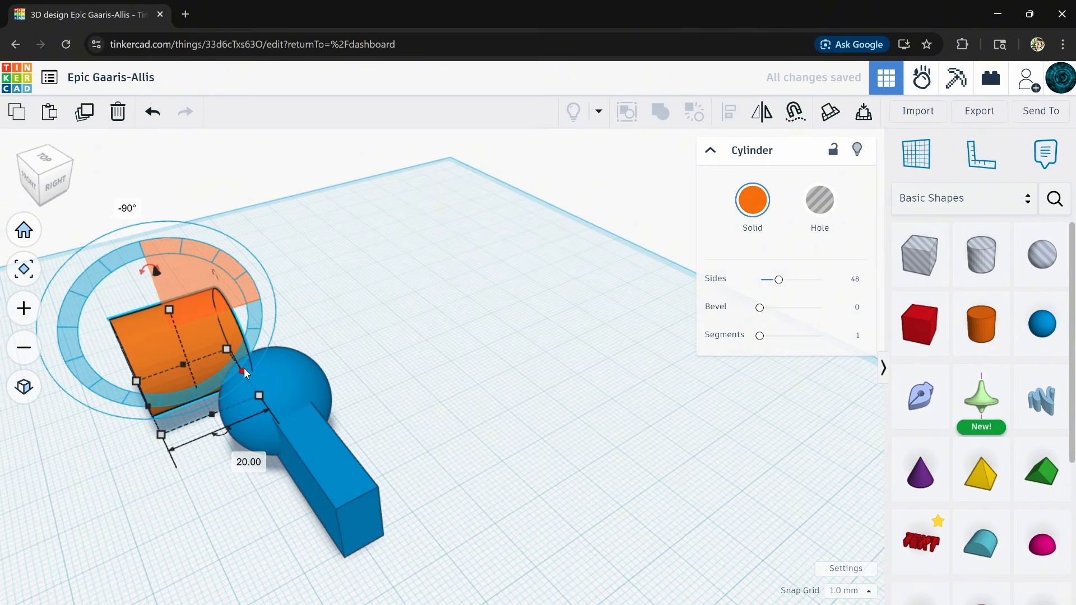
- Stretch the horizontal cylinder to 29 mm long and move it over the sphere
left_click_drag(244, 369, 278, 367)
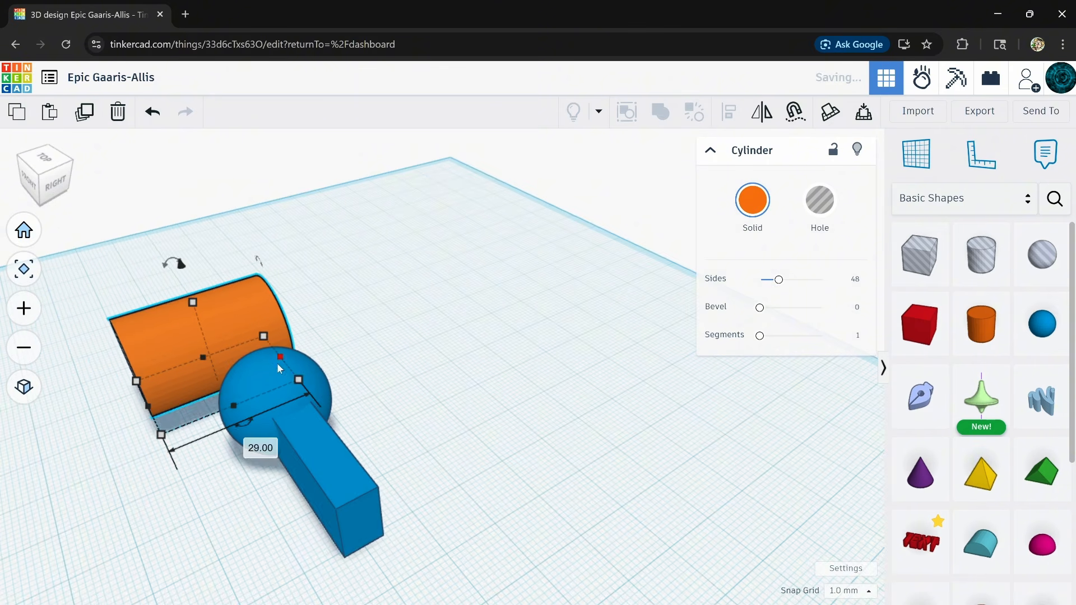
left_click_drag(180, 368, 232, 414)
right_click_drag(241, 531, 380, 512)
- Select the orange cylinder and the sphere and align them vertically by their centres
left_click_drag(483, 460, 579, 387)
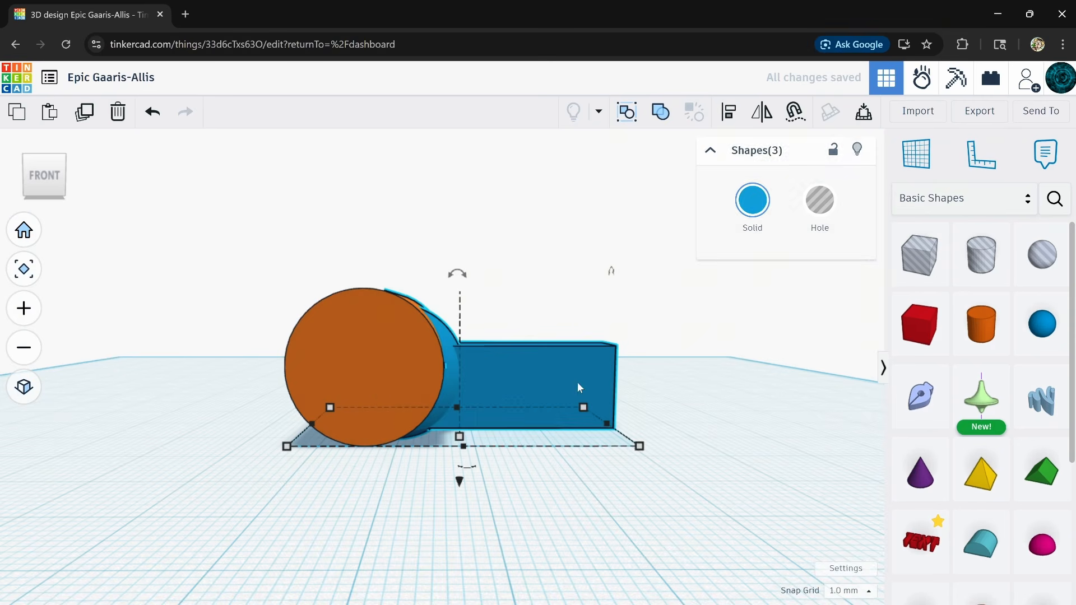
left_click(586, 306)
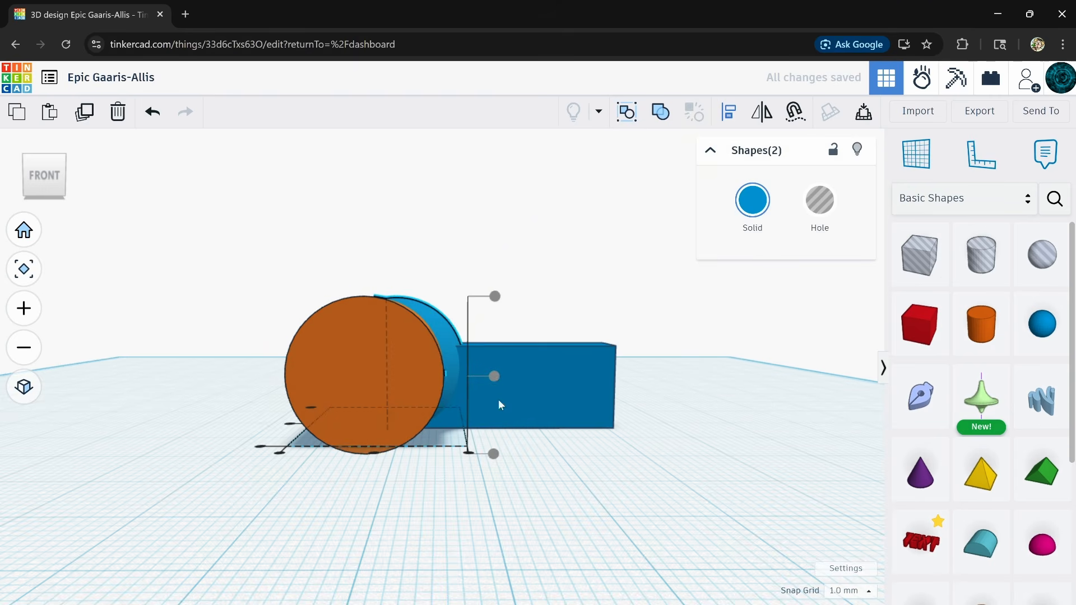
right_click_drag(499, 403, 512, 455)
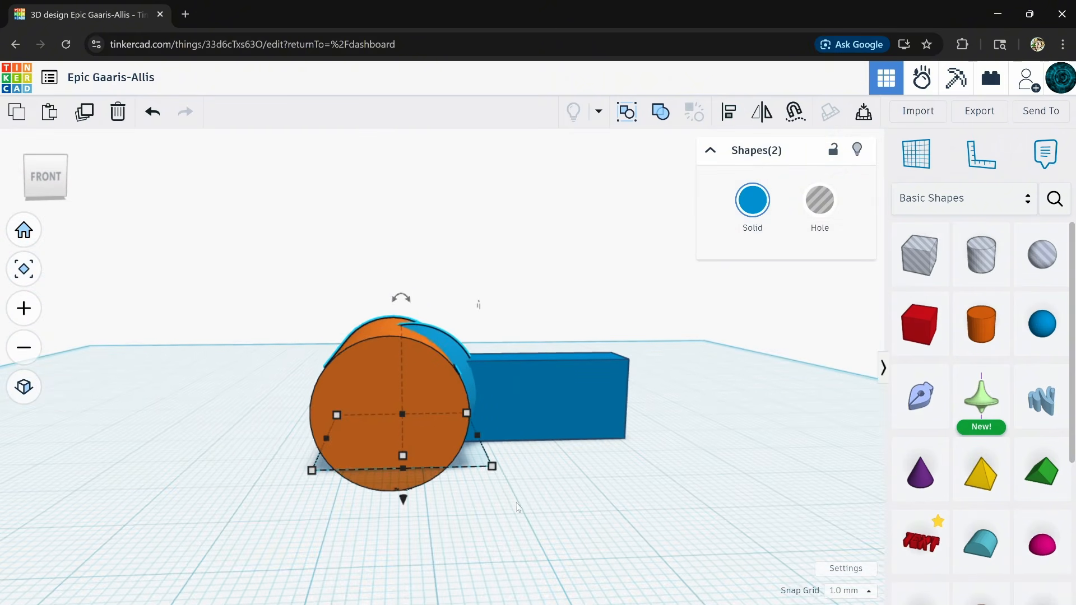
right_click_drag(517, 507, 510, 561)
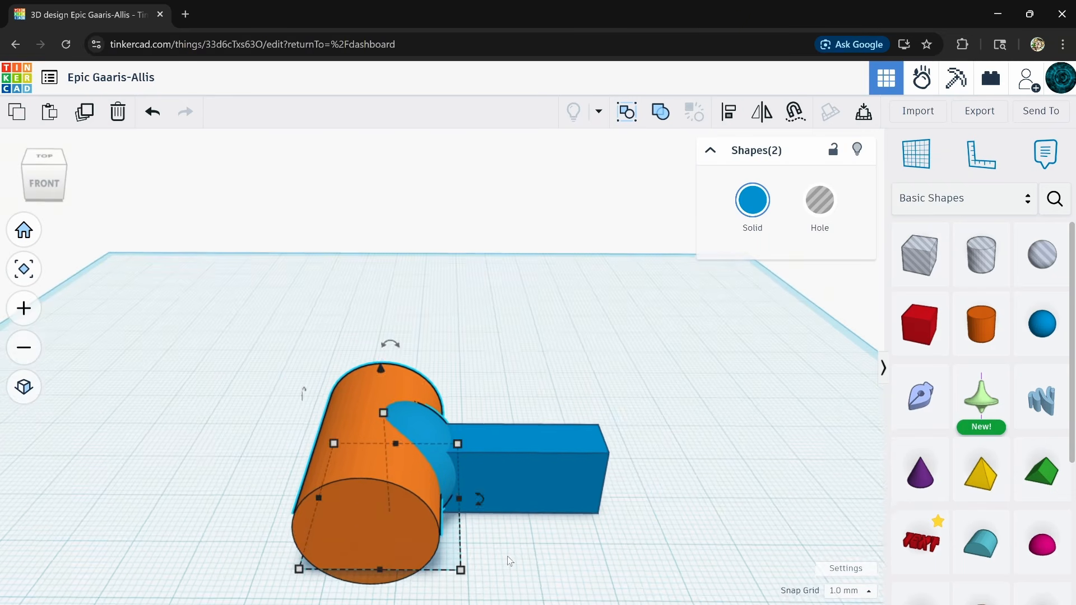
- Place a hole box behind the cylinder and size its base to 14 by 34 mm
middle_click_drag(509, 560, 538, 442)
scroll(538, 442, "down", 3)
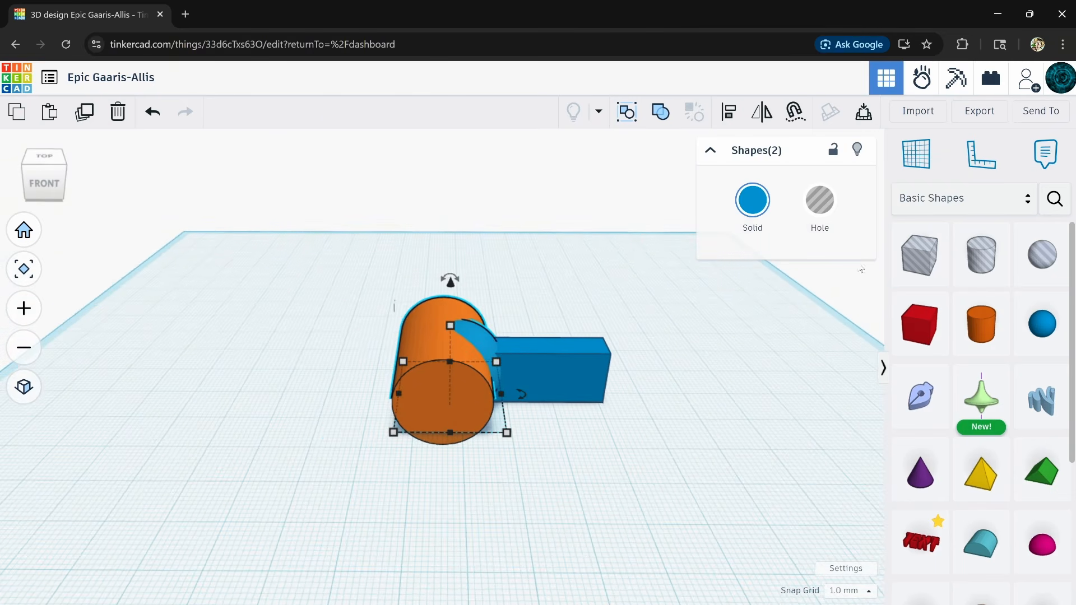
left_click_drag(911, 258, 227, 291)
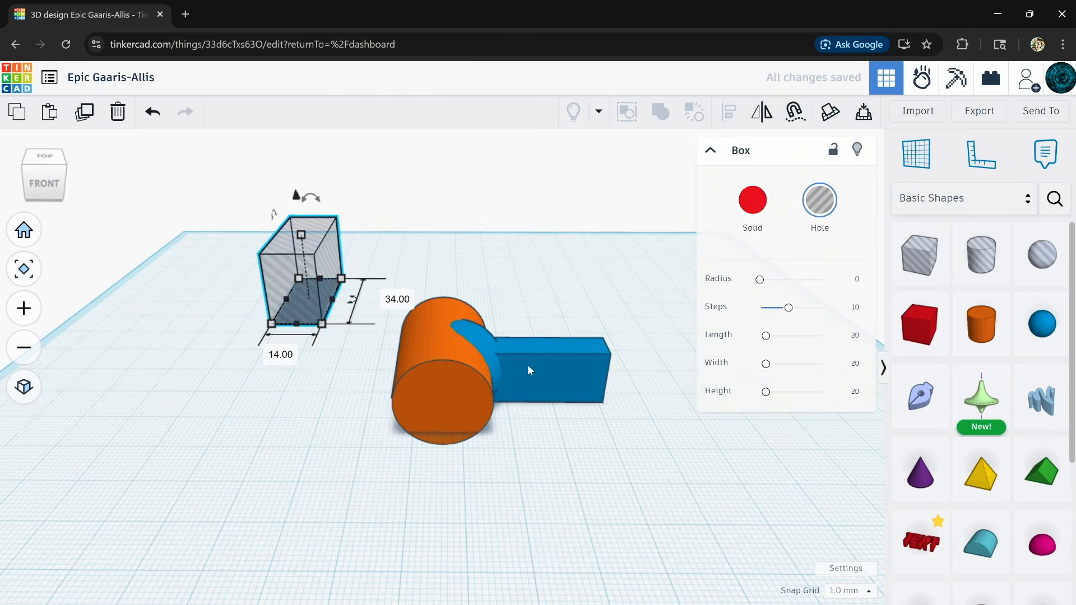
- Select the orange cylinder lying across the sphere and scale it up proportionally to a height of 22 mm
right_click_drag(528, 370, 524, 440)
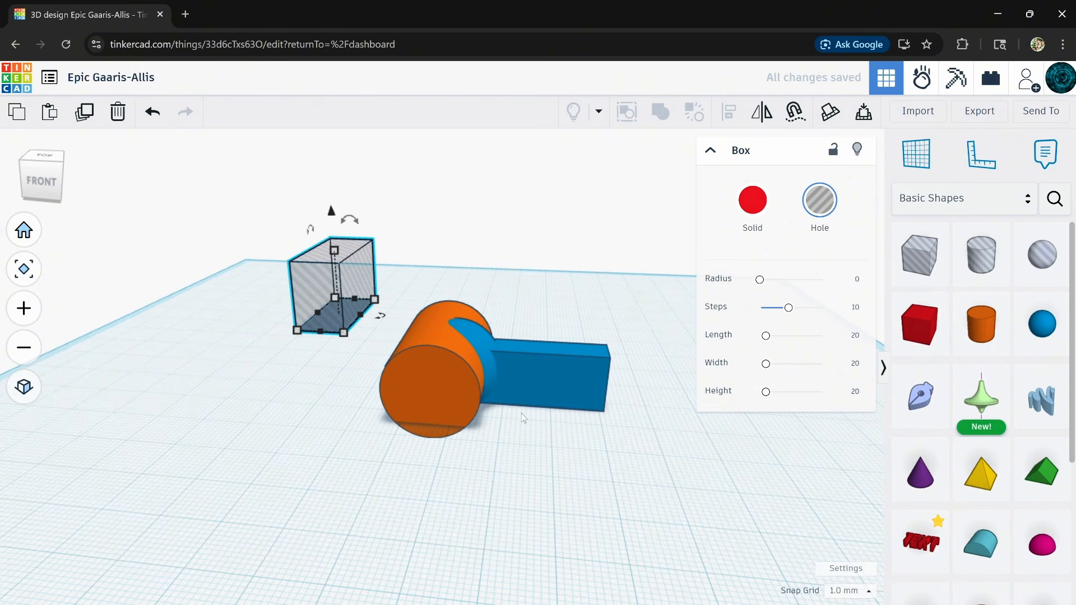
right_click_drag(479, 337, 419, 371)
left_click(426, 351)
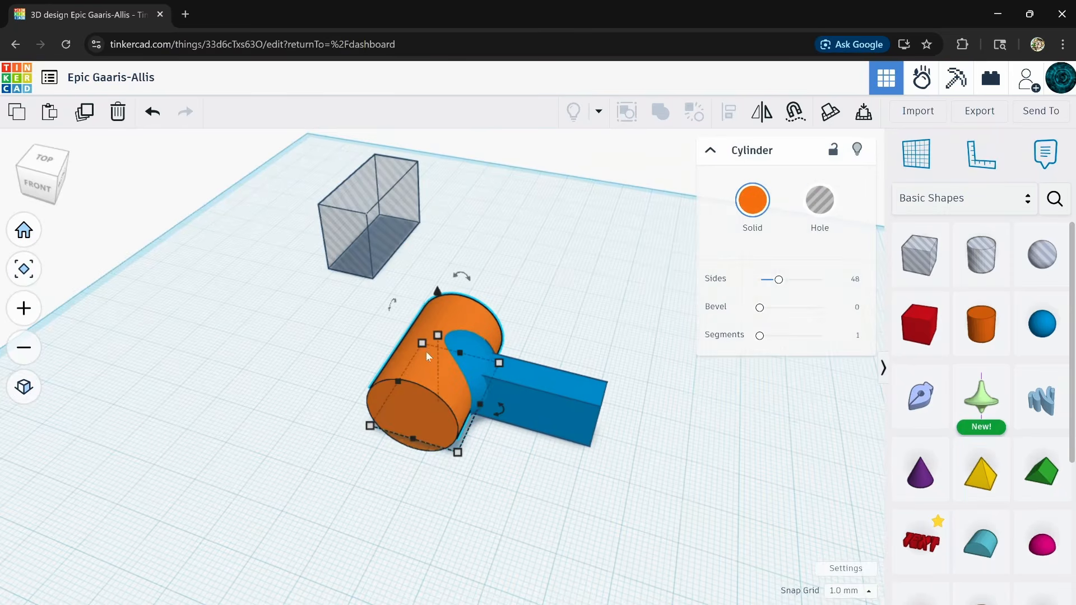
left_click_drag(439, 332, 439, 326)
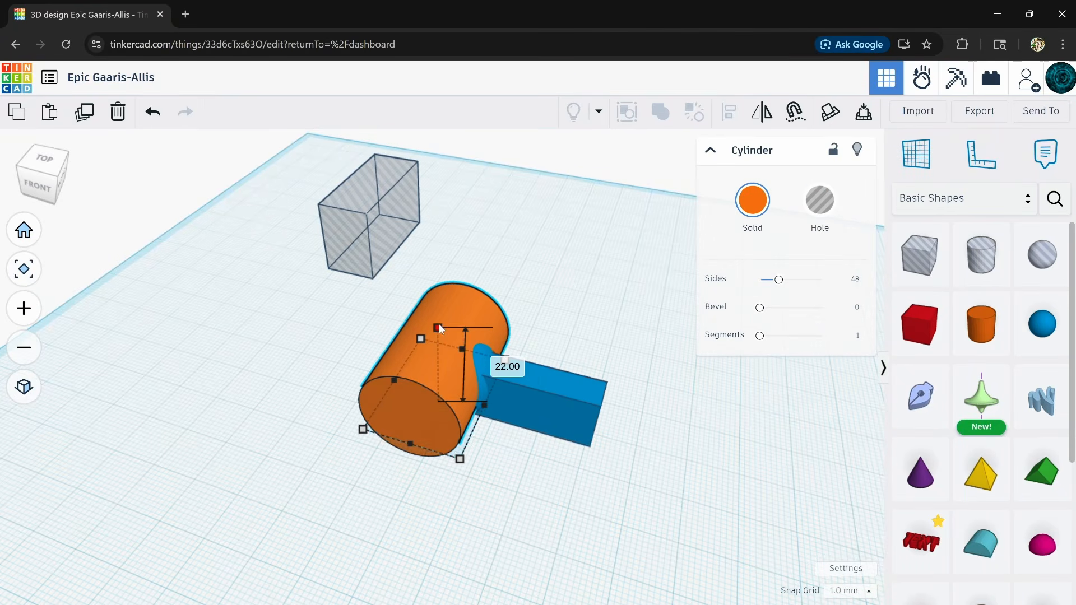
- Align the enlarged orange cylinder and the sphere vertically by their centres, leaving both deselected
right_click_drag(506, 494, 483, 342)
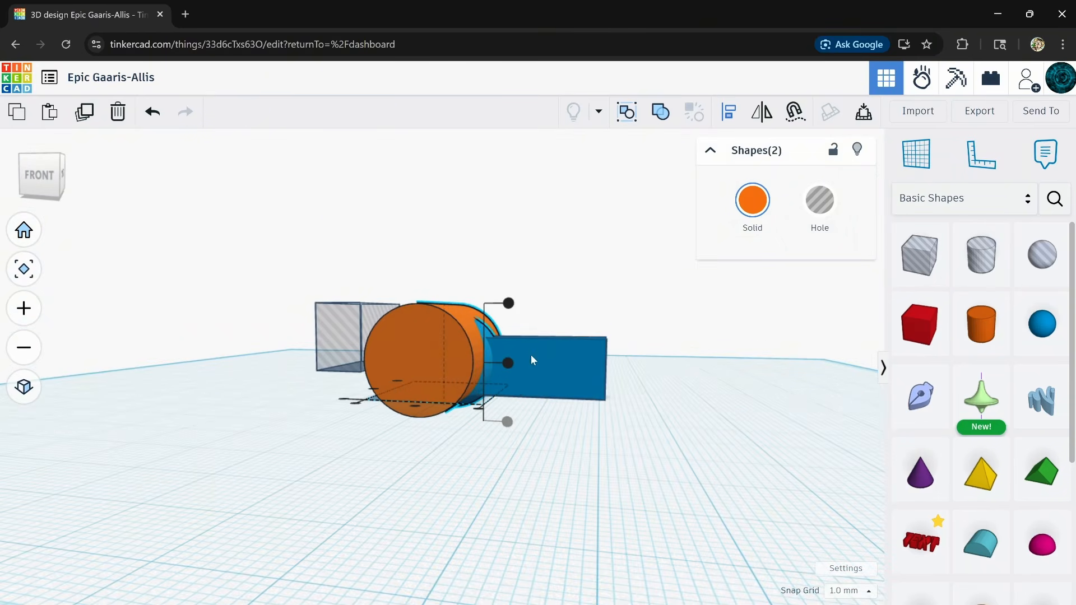
right_click_drag(533, 457, 512, 490)
scroll(515, 430, "up", 3)
left_click(548, 539)
scroll(550, 540, "down", 5)
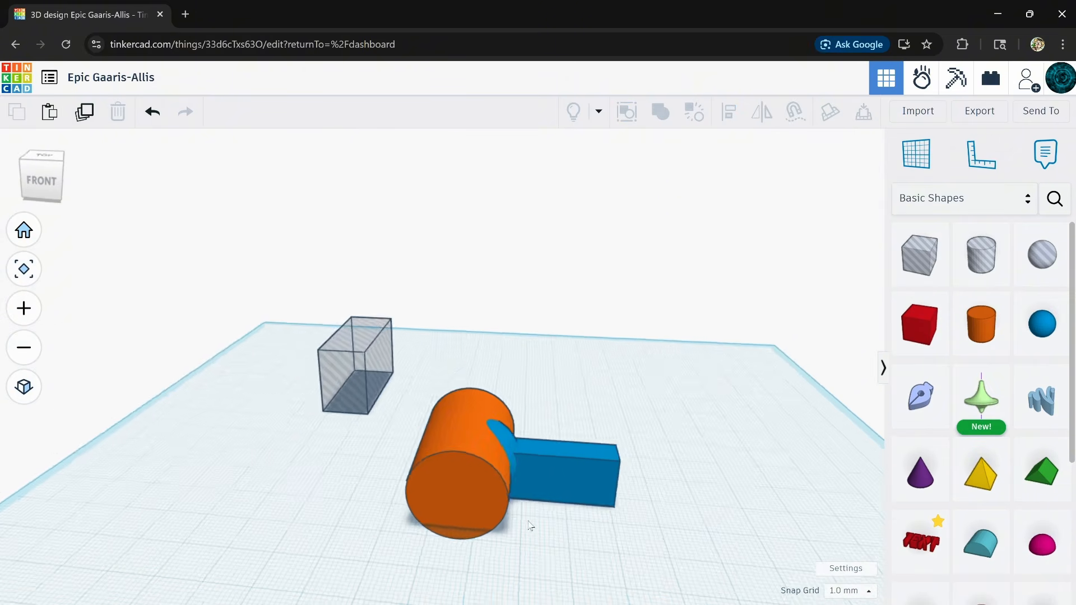
- Make the orange cylinder transparent and scale it up slightly in proportion around the sphere
right_click_drag(531, 526, 439, 486)
left_click(438, 487)
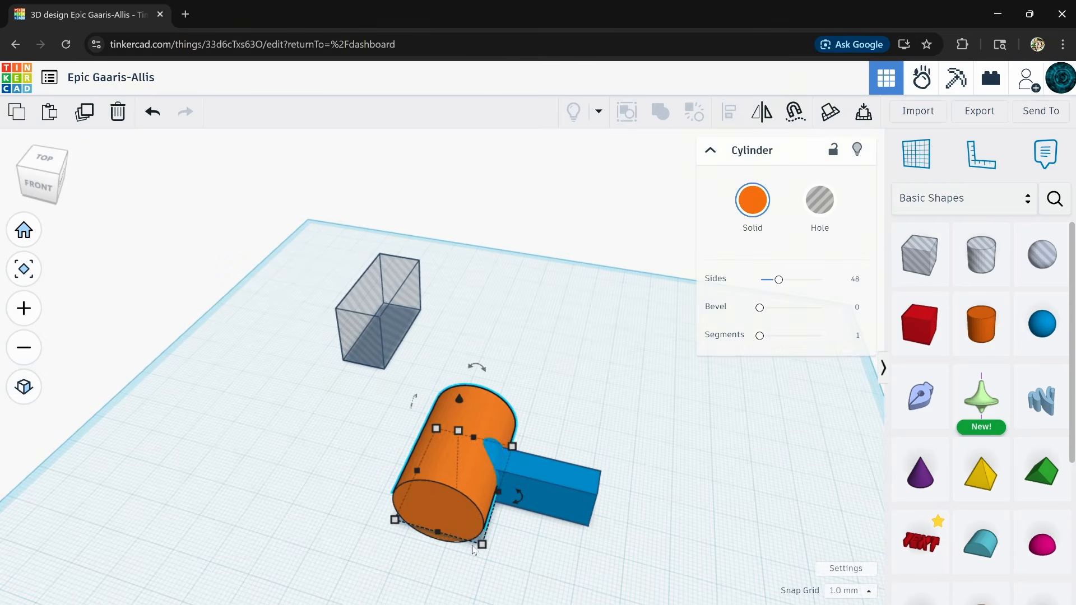
right_click_drag(537, 552, 473, 475)
left_click(539, 440)
right_click_drag(539, 440, 410, 468)
left_click(359, 446)
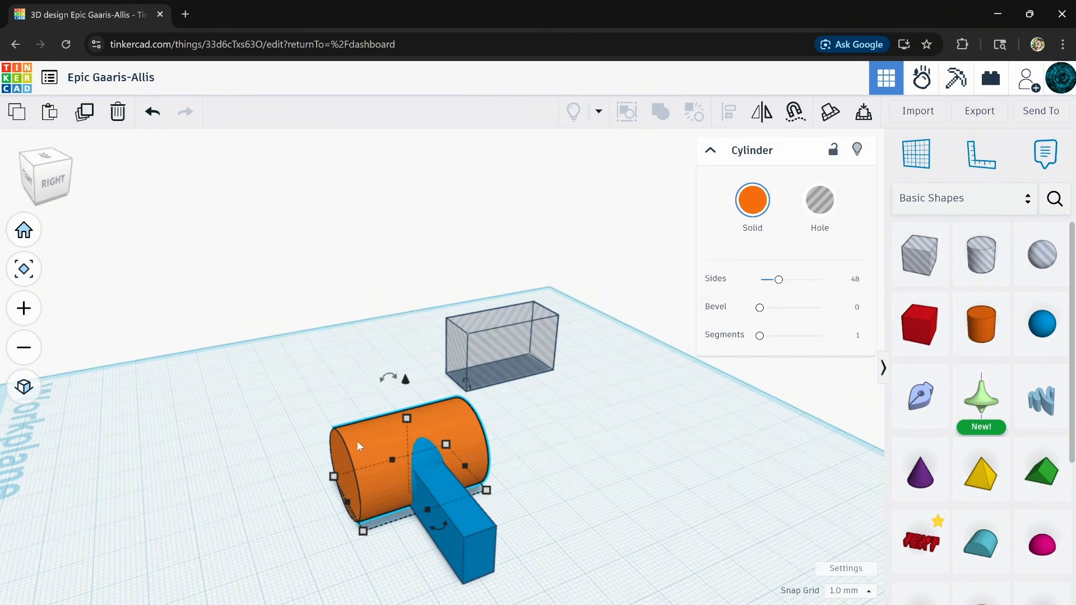
right_click_drag(352, 446, 506, 428)
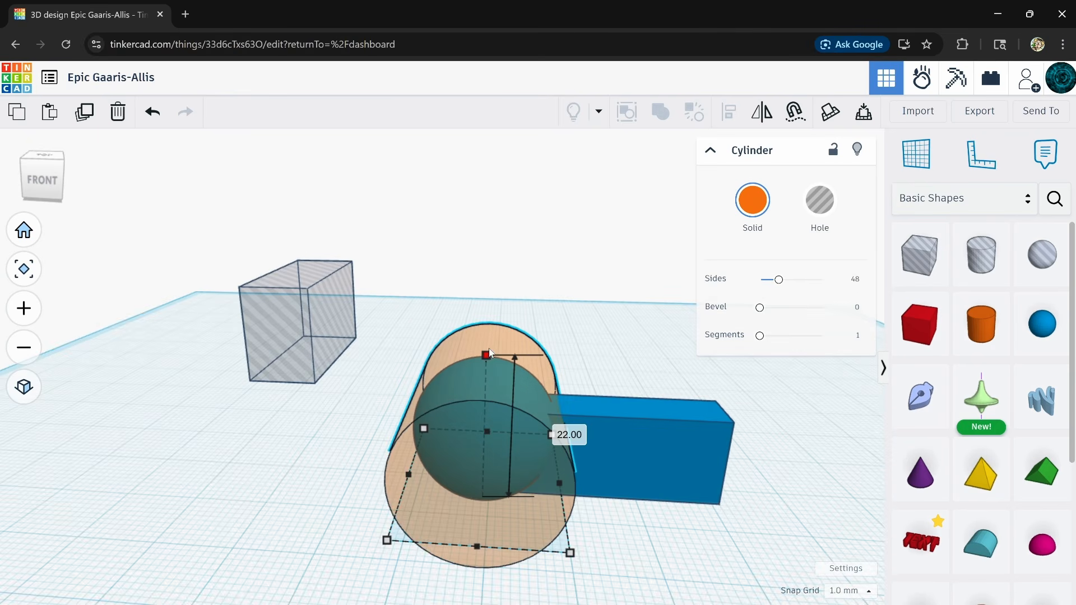
left_click_drag(489, 352, 488, 347, "shift")
right_click_drag(493, 477, 646, 565)
scroll(547, 545, "down", 6)
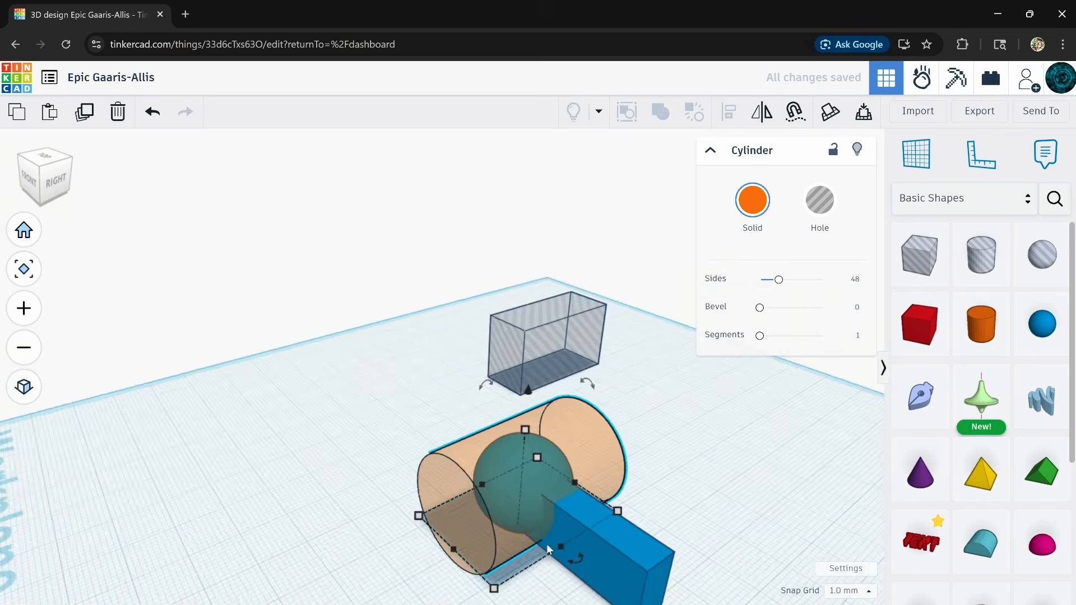
right_click_drag(483, 565, 519, 452)
left_click(471, 546)
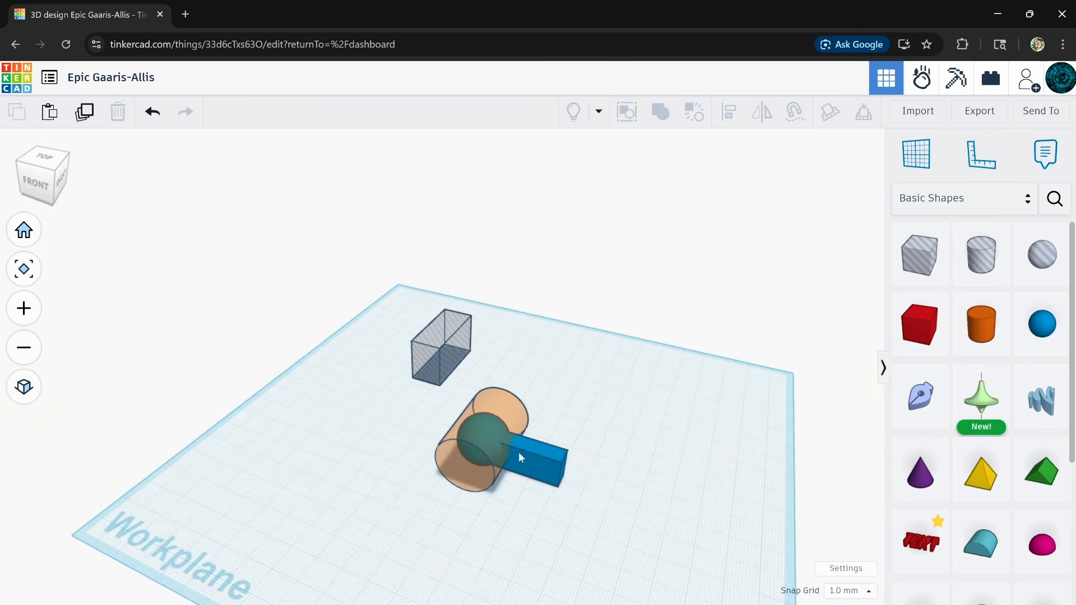
- Move the transparent cylinder off the sphere and turn a duplicate of the sphere into a hole
left_click(463, 452)
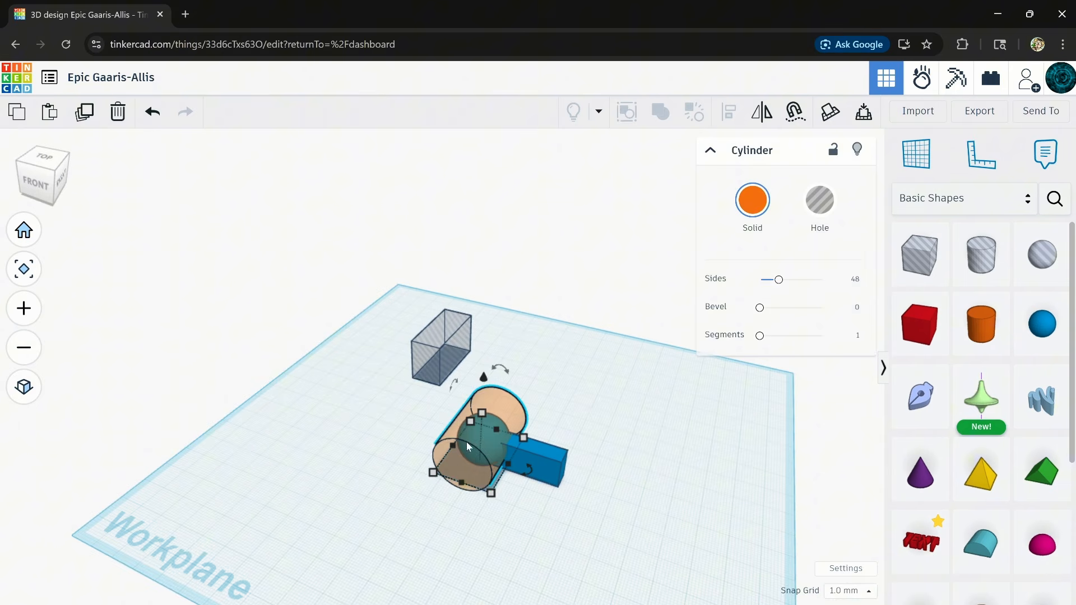
left_click(497, 430)
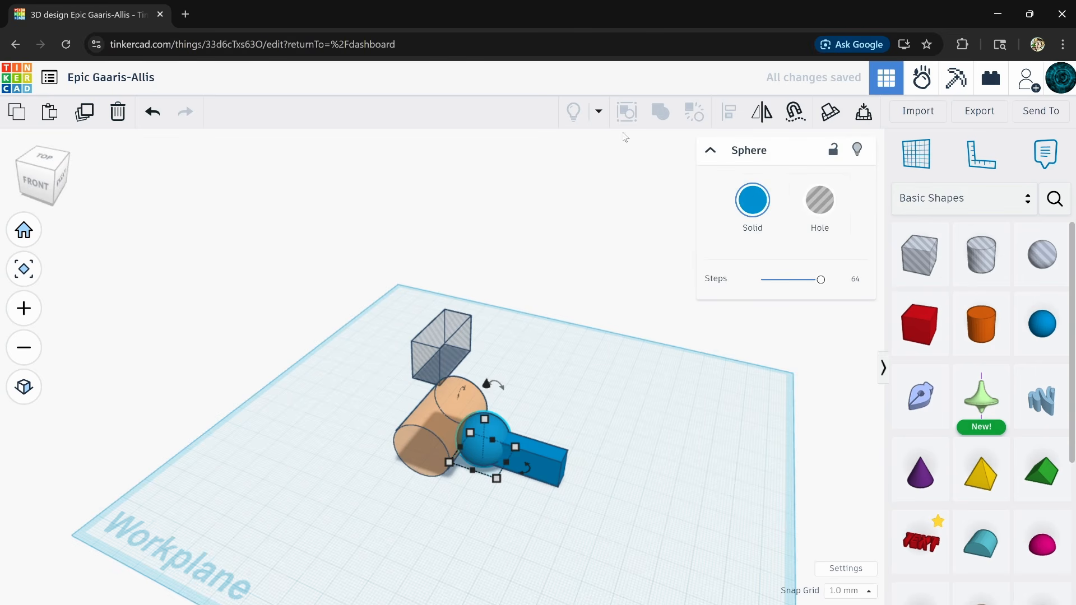
left_click(823, 202)
scroll(533, 396, "up", 5)
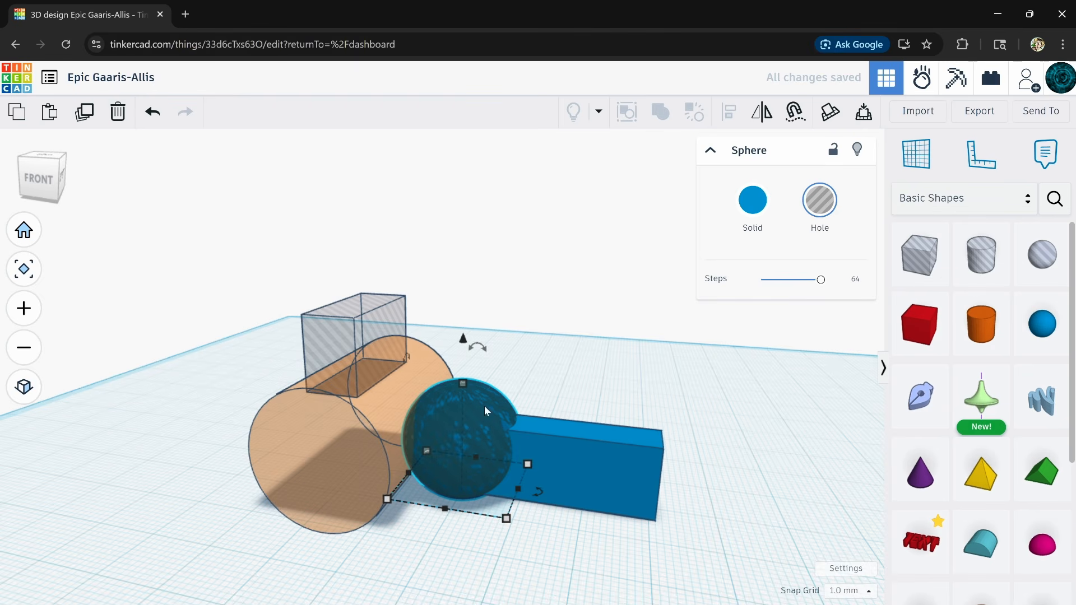
- Scale the hole sphere up slightly so that it surrounds the blue sphere with a small clearance
left_click(462, 383)
left_click_drag(462, 381, 461, 376)
right_click_drag(460, 464, 255, 374)
scroll(476, 421, "up", 4)
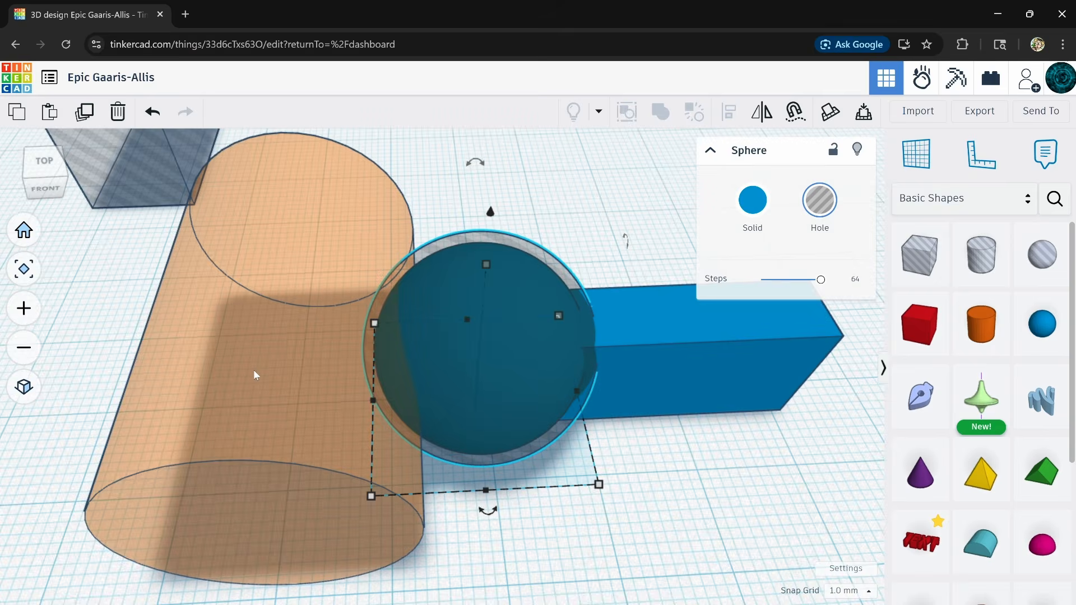
- Move the transparent cylinder back over the blue sphere and the hole sphere
left_click(256, 374)
left_click_drag(259, 375, 324, 426)
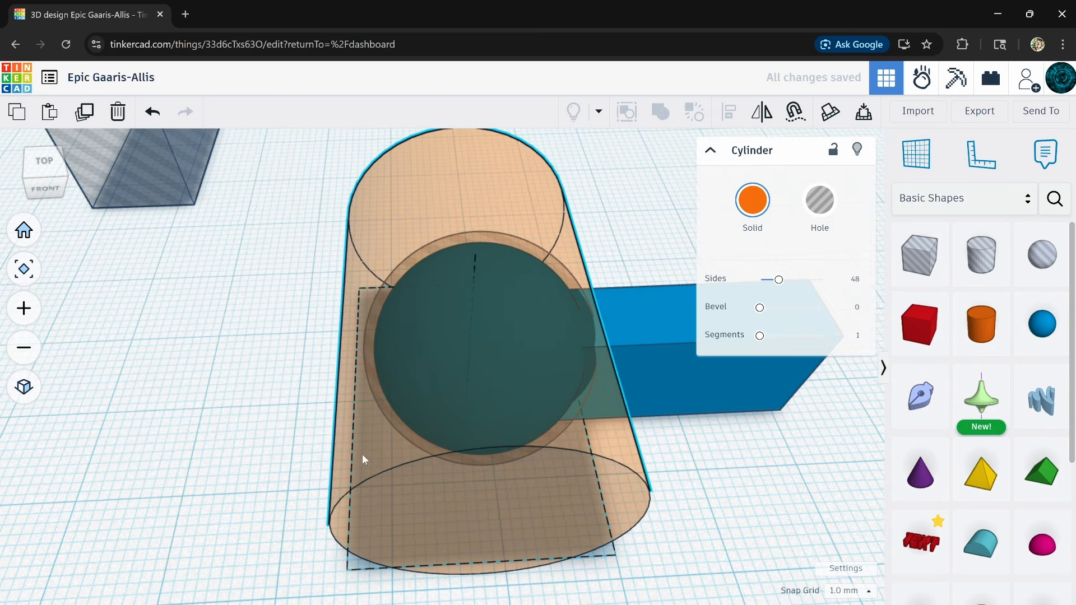
right_click_drag(363, 456, 333, 442)
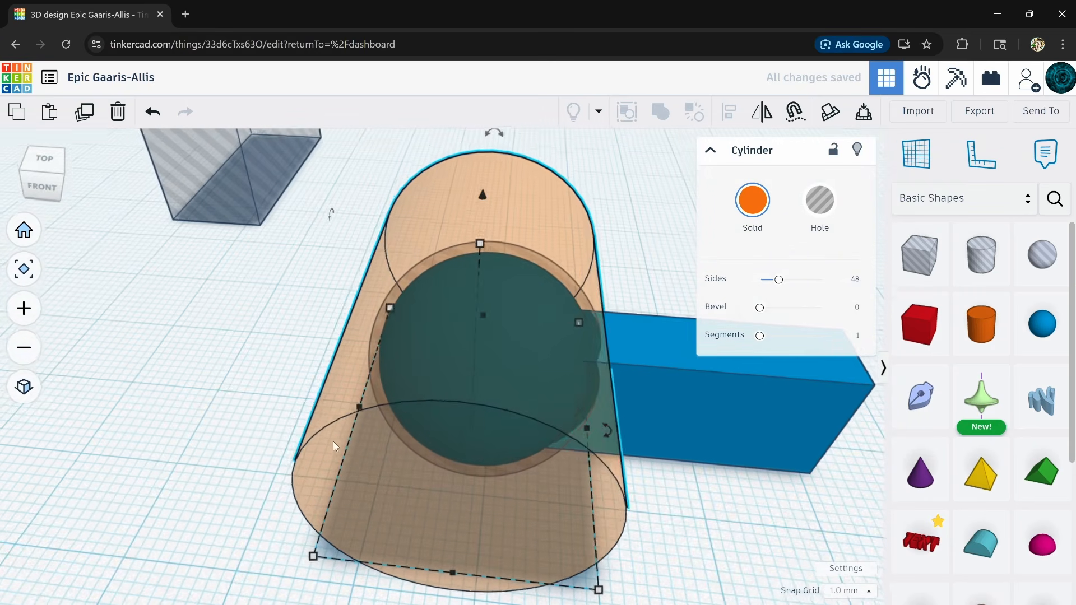
- Shift the transparent cylinder and the hole sphere sideways off the blue sphere, away from the arm
key("Left")
key("Left")
key("Left")
key("Left")
key("Left")
key("Left")
key("Left")
key("Left")
key("Left")
key("Left")
key("Left")
key("Left")
left_click(518, 343)
key("Left")
key("Left")
key("Left")
key("Left")
key("Left")
key("Left")
key("Left")
key("Left")
key("Left")
key("Left")
key("Left")
key("Left")
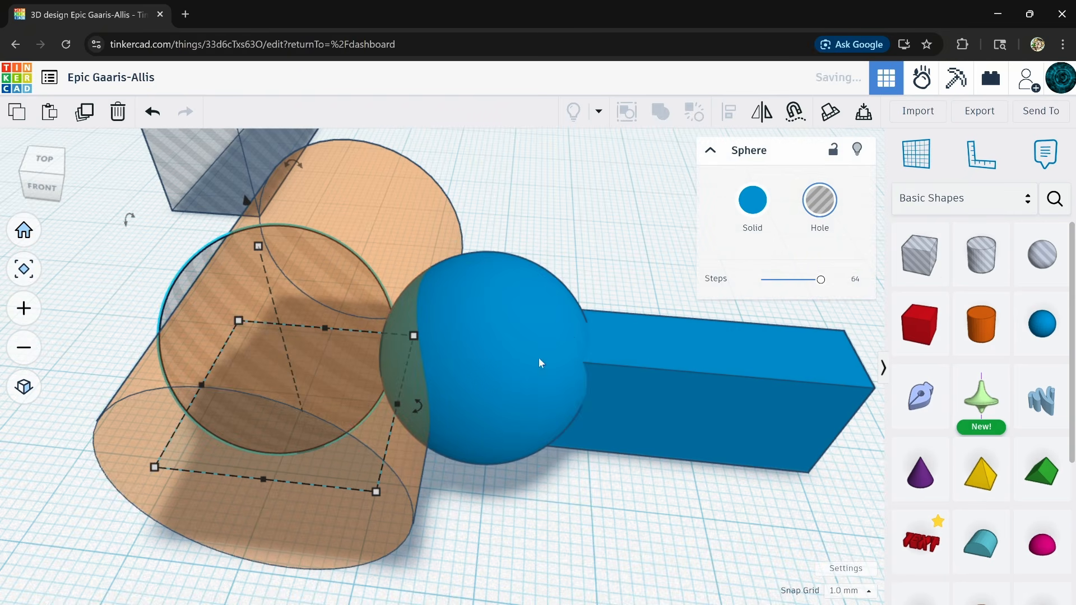
- Select the blue sphere together with its box arm and move both clear of the transparent cylinder
left_click_drag(570, 398, 541, 405)
key("Right")
key("Right")
key("Right")
key("Right")
key("Right")
key("Right")
key("Right")
key("Right")
key("Right")
key("Right")
key("Right")
key("Right")
key("Right")
key("Right")
key("Right")
key("Right")
key("Right")
key("Right")
key("Right")
key("Right")
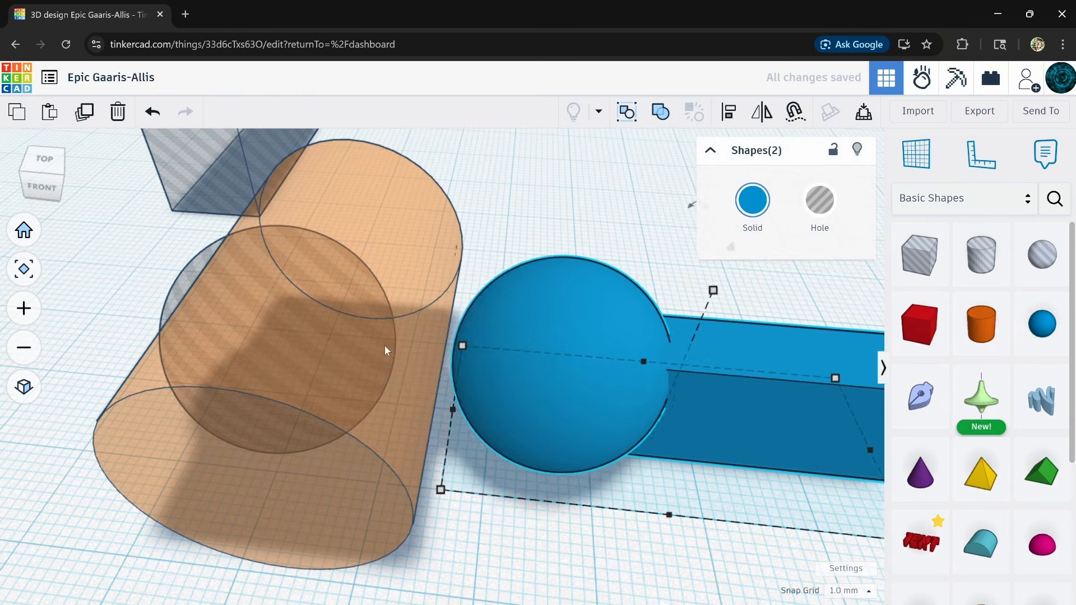
- Select the transparent cylinder and the hole sphere and align them by their centres on all three axes
left_click_drag(470, 289, 384, 413)
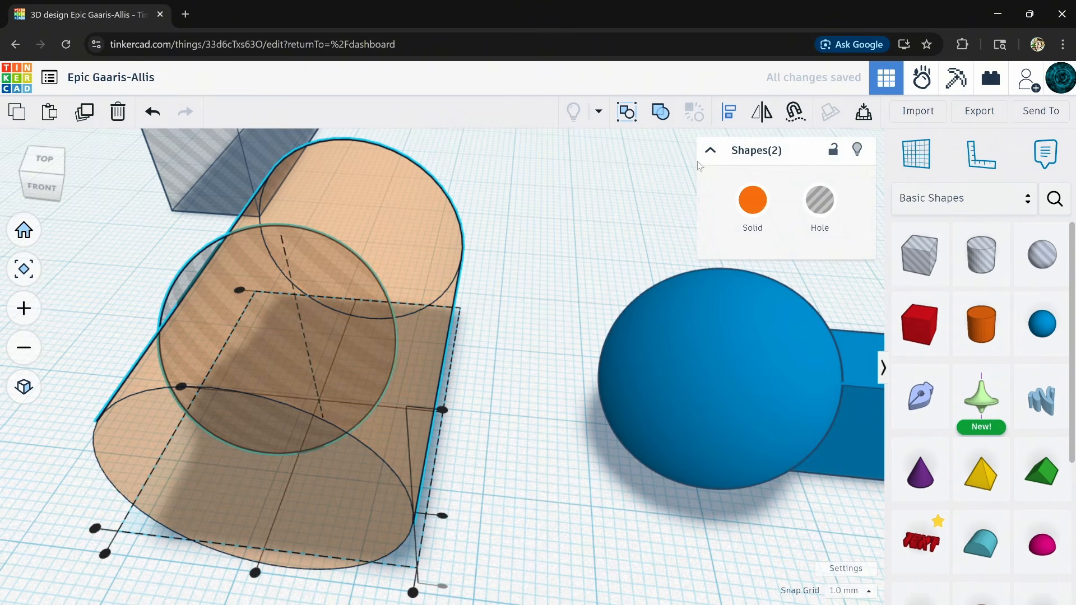
right_click_drag(477, 399, 494, 414)
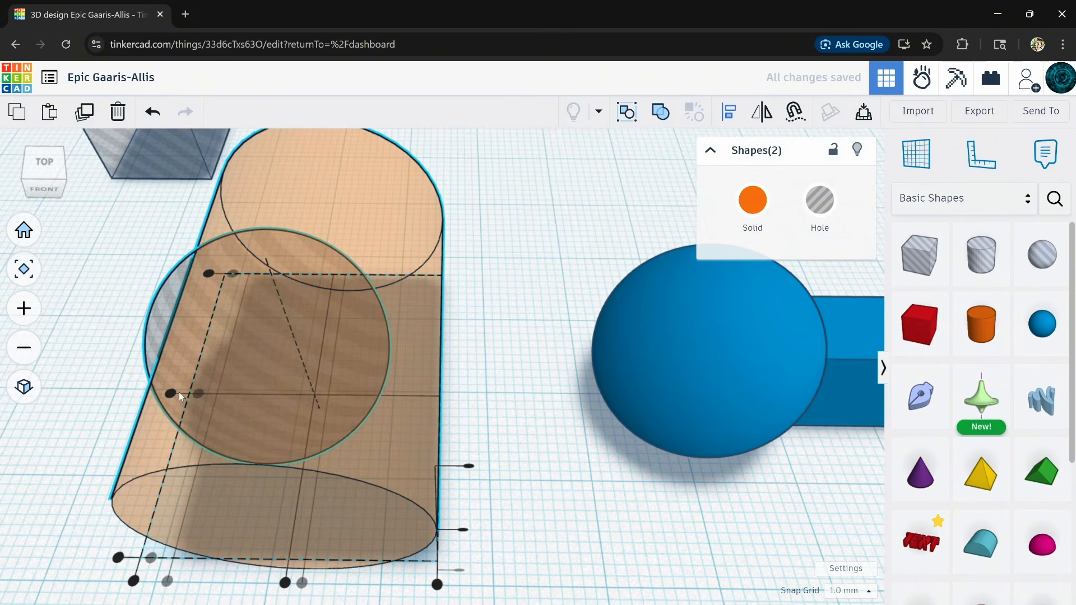
right_click_drag(173, 391, 274, 432)
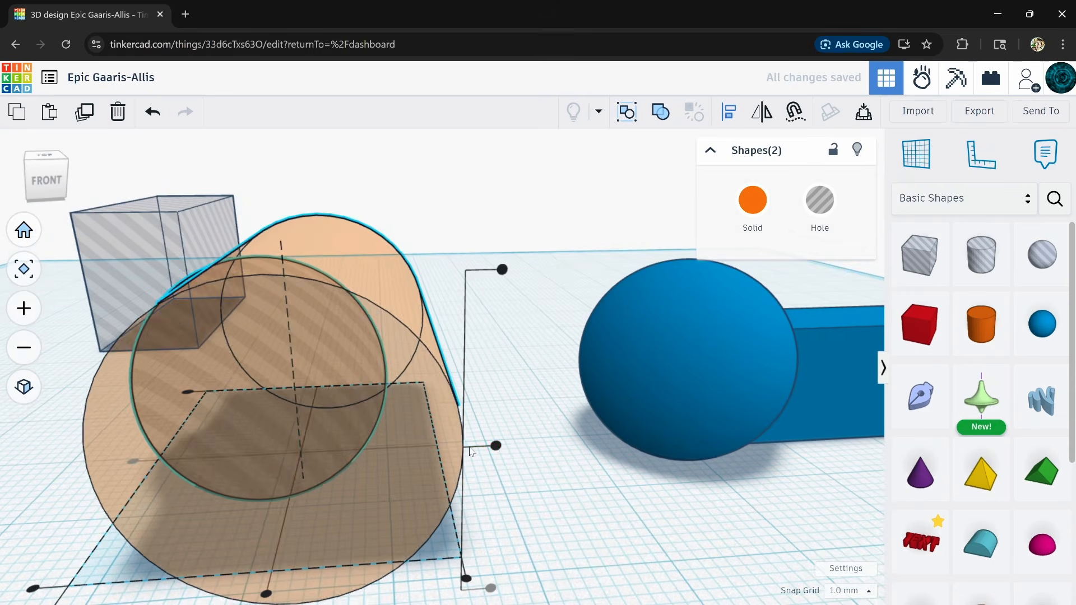
left_click(496, 446)
left_click(267, 595)
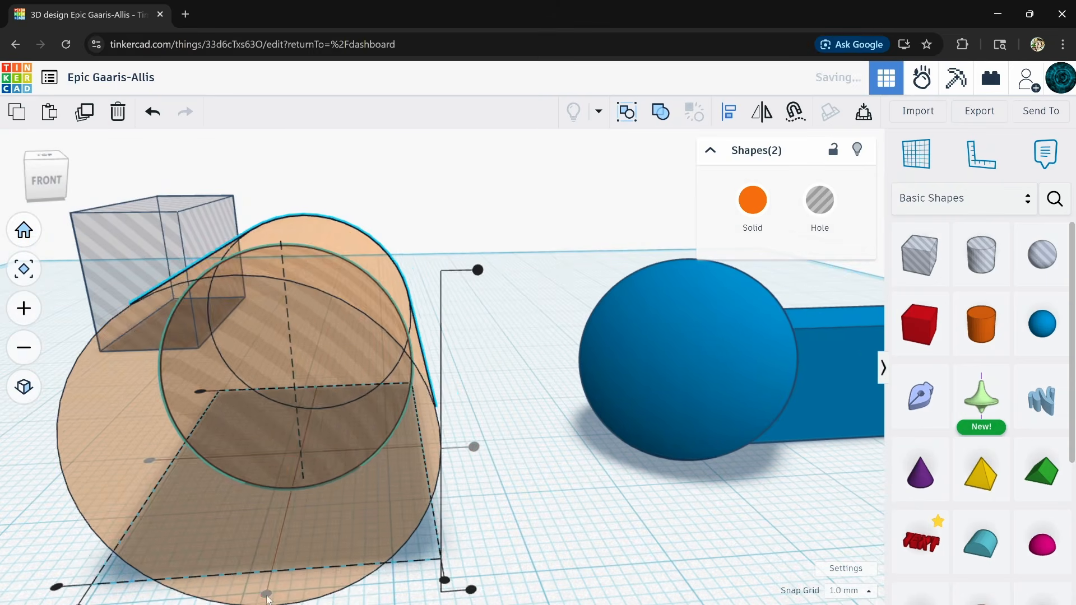
right_click_drag(268, 599, 308, 562)
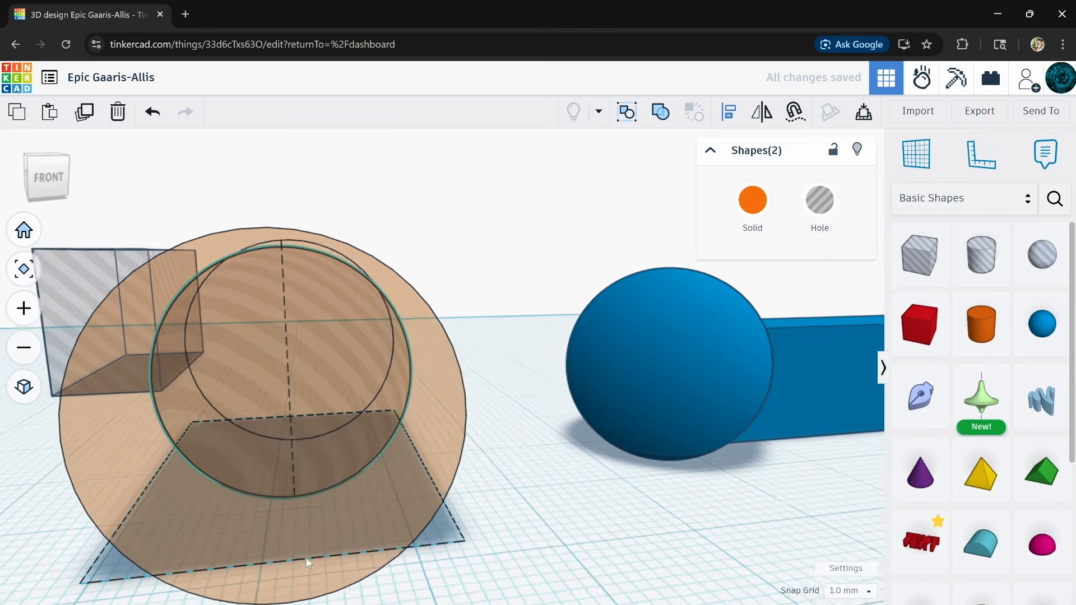
key("l")
right_click_drag(436, 476, 485, 535)
left_click(500, 513)
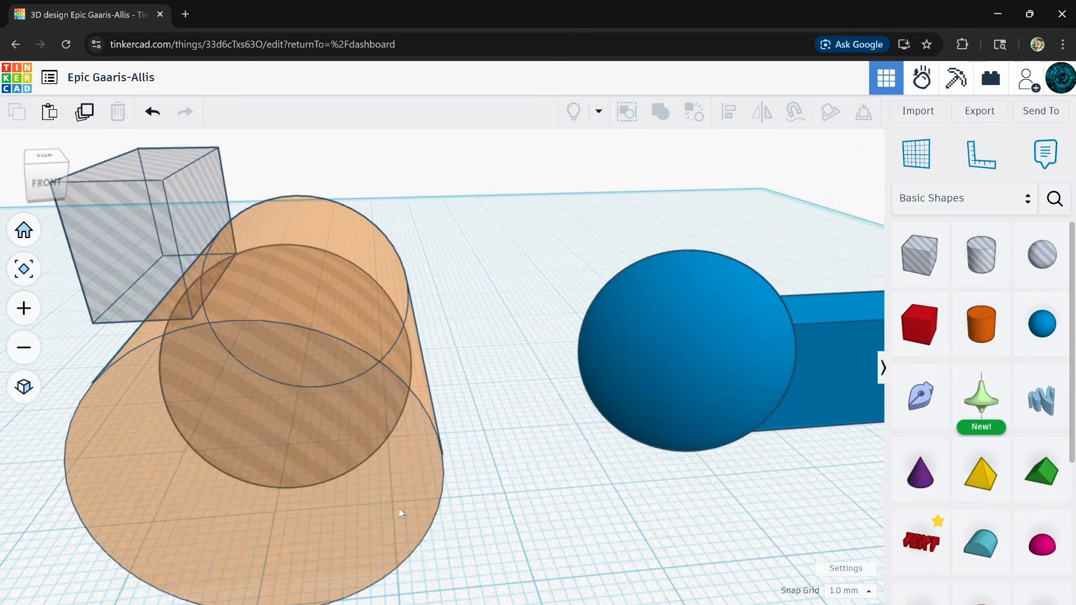
- Make the cylinder opaque again and set its number of sides to 128
left_click(402, 513)
left_click(449, 333)
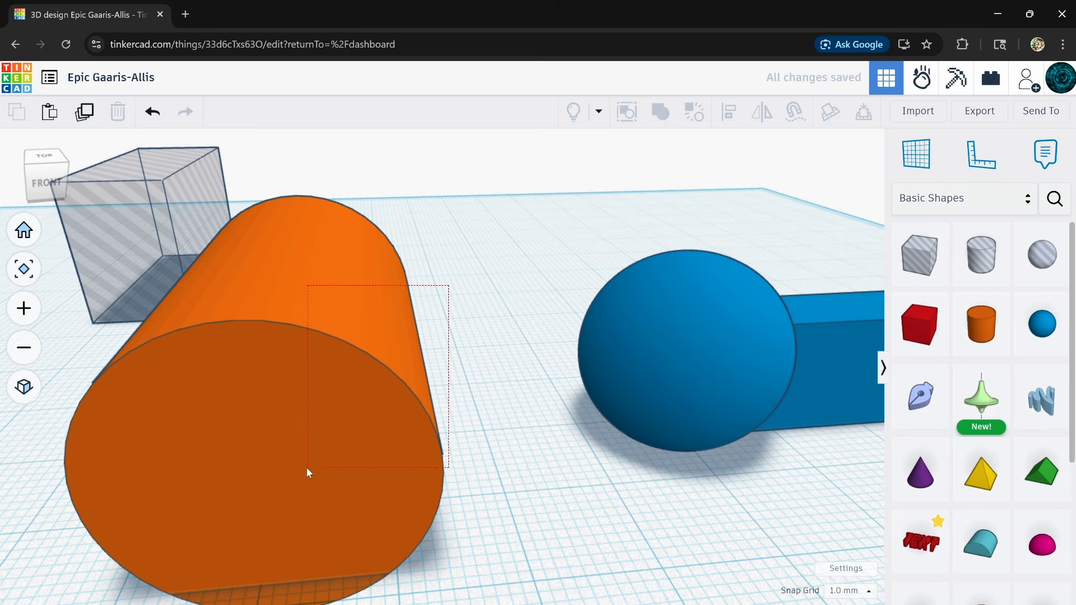
left_click_drag(307, 469, 307, 468)
left_click(371, 353)
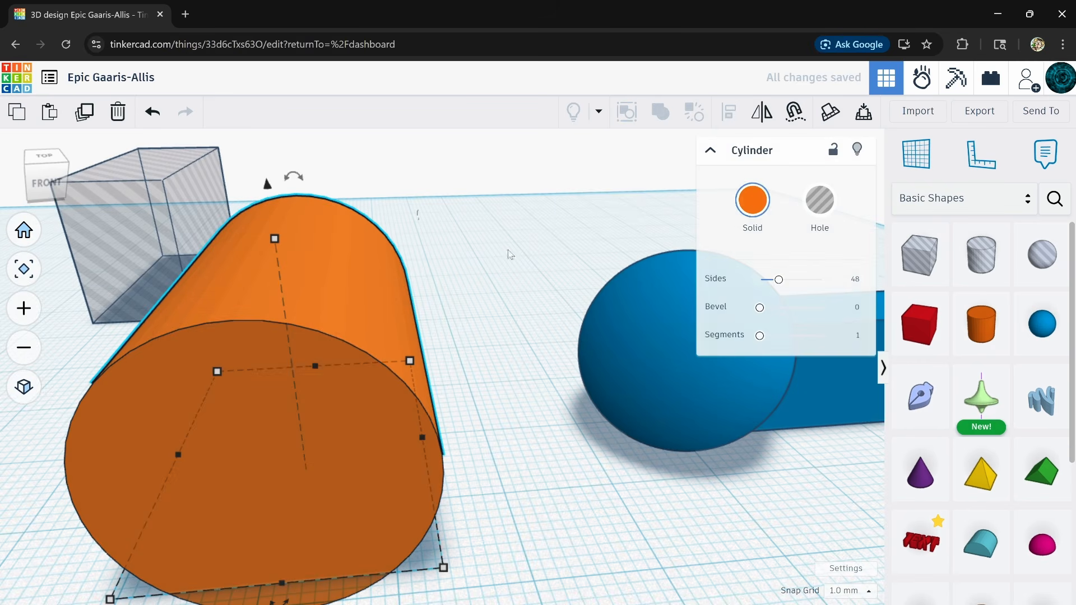
left_click_drag(776, 279, 787, 292)
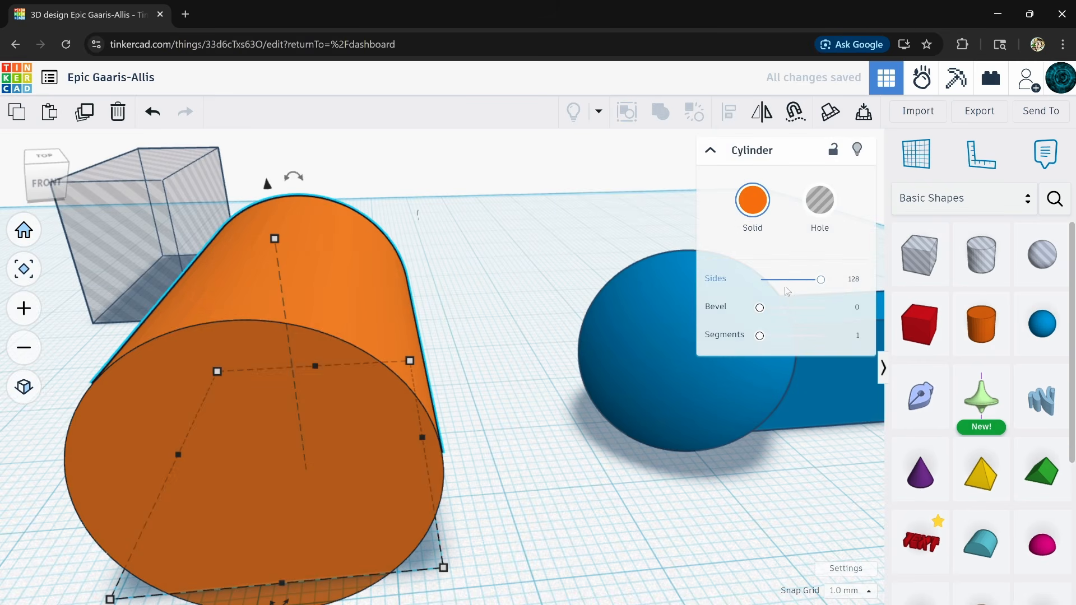
left_click(463, 243)
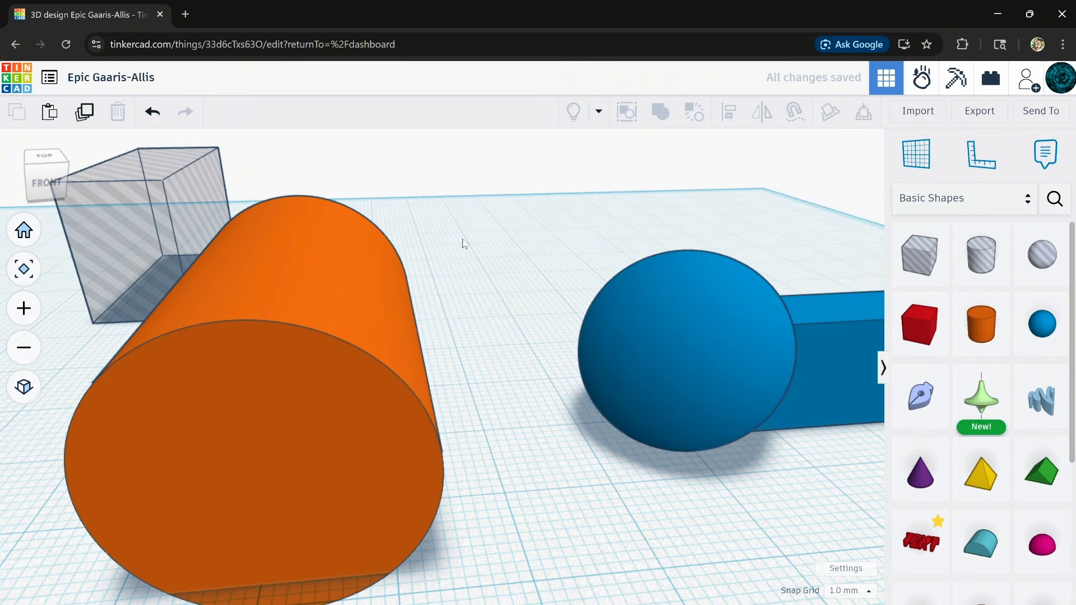
- Group the cylinder and the hole sphere as a union and make the resulting socket transparent
left_click_drag(297, 472, 297, 472)
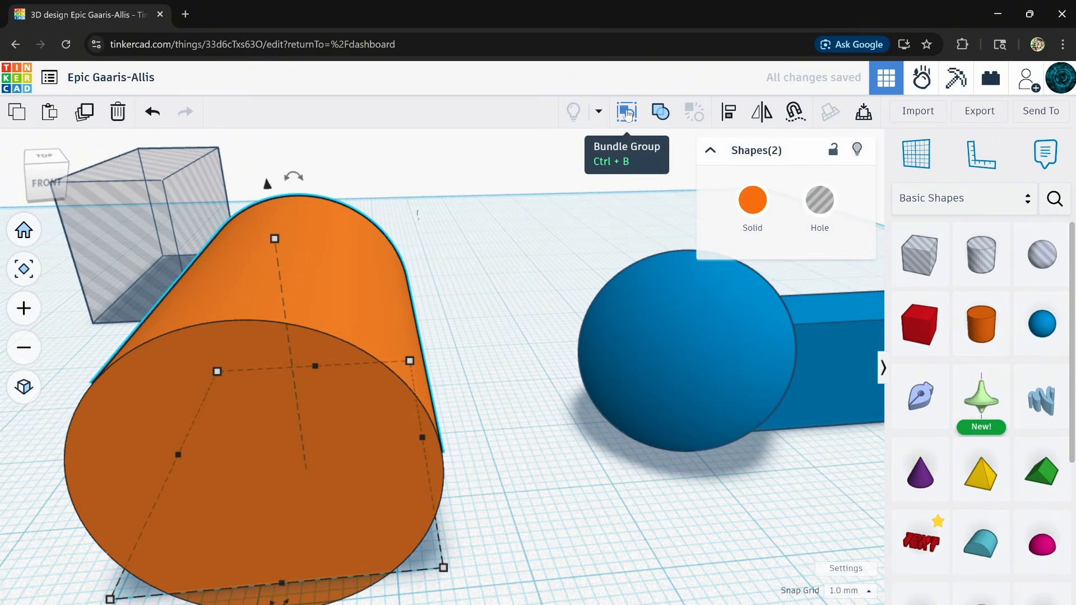
left_click(660, 115)
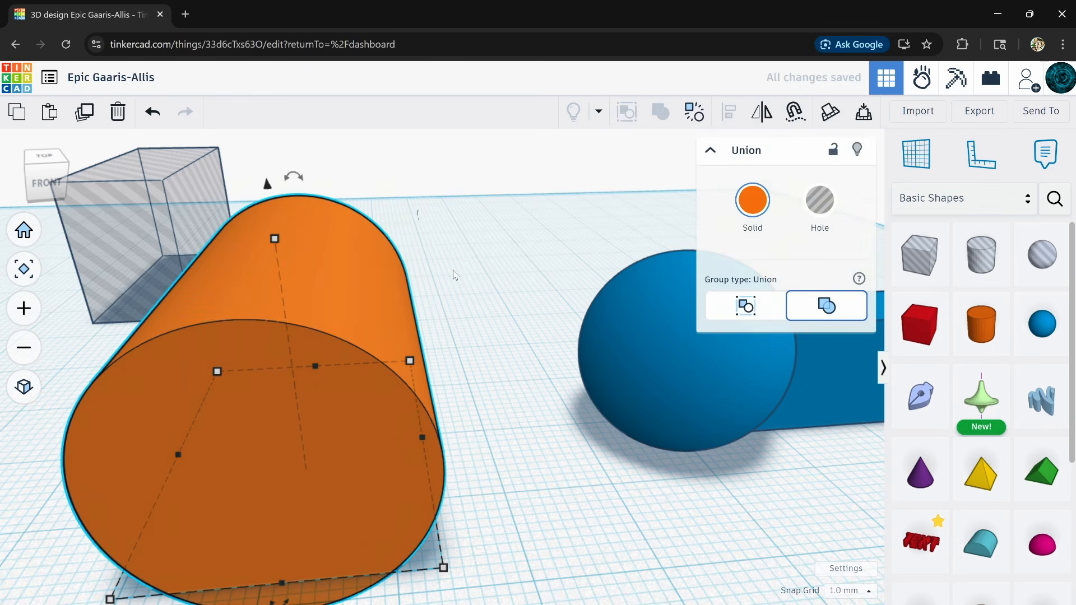
left_click(386, 326)
key("t")
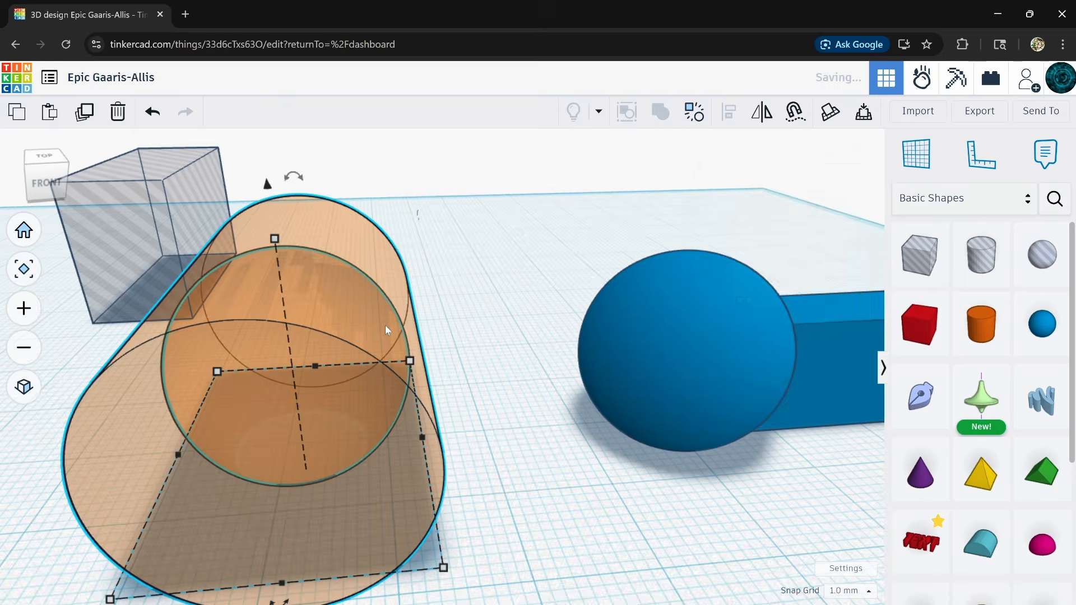
- Move the transparent socket over the blue sphere to see how the ball sits in the cavity
left_click_drag(385, 325, 717, 496)
key("Right")
key("Right")
key("Right")
key("Right")
key("Right")
key("Right")
middle_click_drag(711, 452, 493, 456)
key("Right")
key("Right")
key("Right")
key("Right")
key("Right")
key("Right")
key("Right")
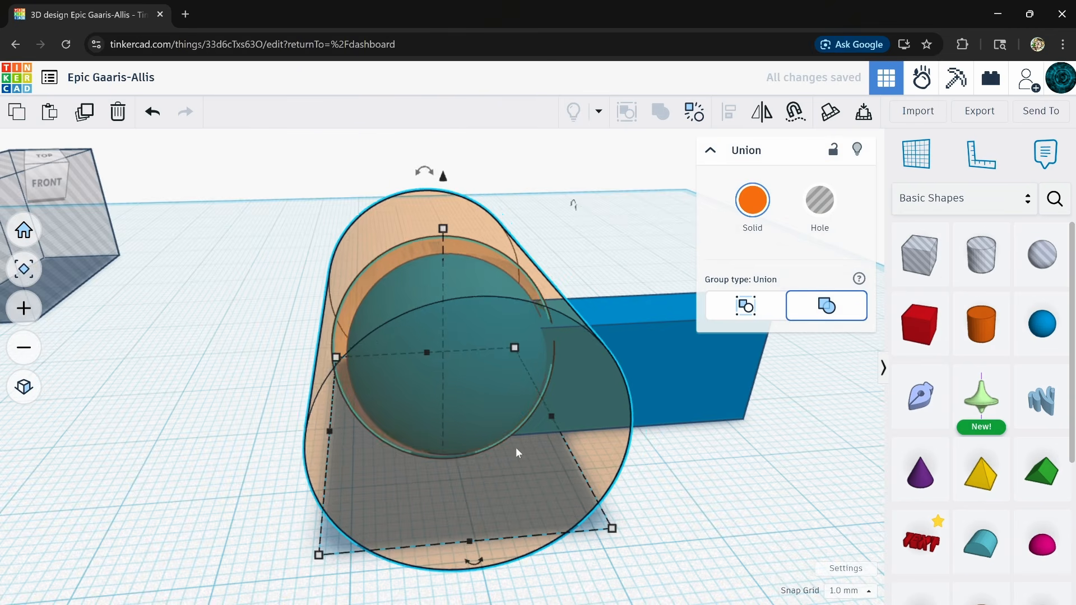
mouse_move(516, 448)
right_mouse_down()
mouse_move(488, 413)
mouse_move(499, 436)
right_mouse_up()
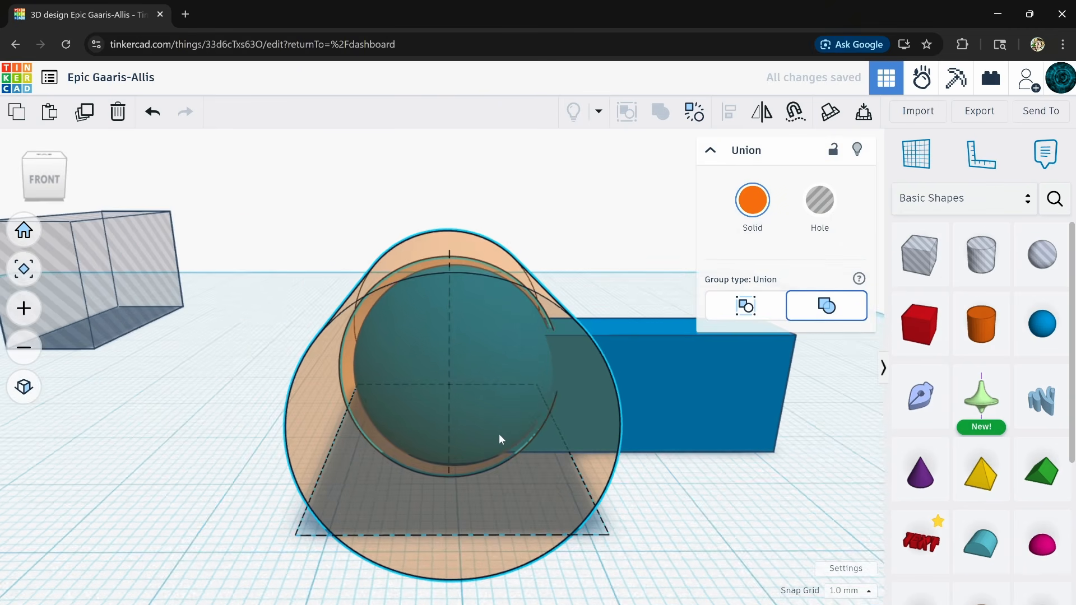
- Move the transparent socket sideways off the blue sphere, away from the box arm
key("Left")
key("Left")
key("Left")
key("Left")
key("Left")
key("Left")
key("Left")
key("Left")
key("Left")
key("Left")
key("Left")
key("Left")
key("Left")
key("Left")
key("Left")
key("Left")
key("Left")
key("Left")
key("Left")
key("Left")
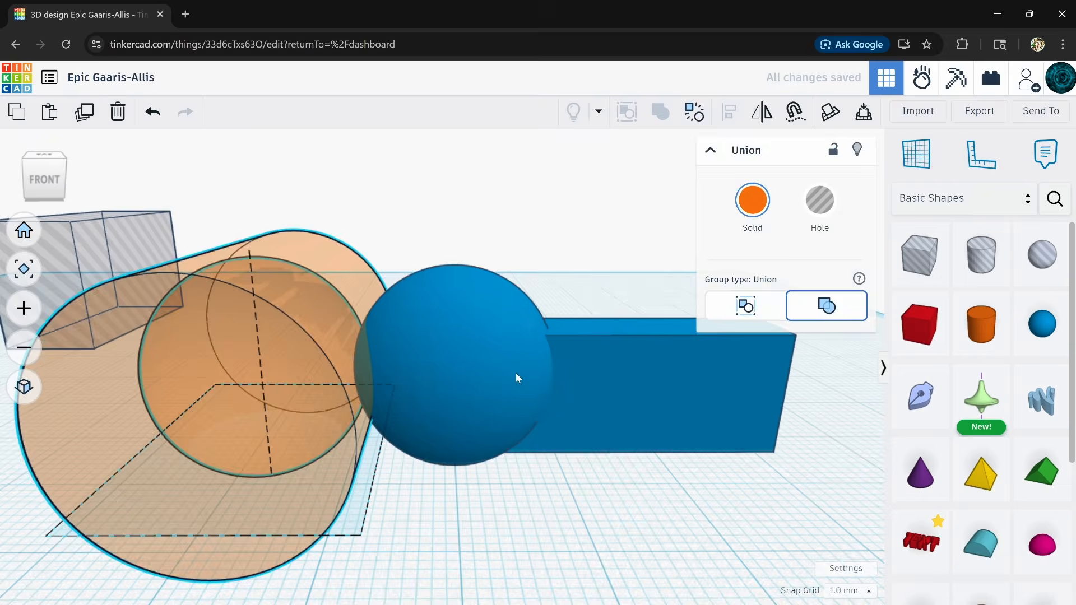
- Move the blue sphere on its own away from the box arm and into the socket's spherical cavity
left_click(514, 373)
key("Left")
key("Left")
key("Left")
key("Left")
key("Left")
key("Left")
key("Left")
key("Left")
key("Left")
key("Left")
key("Left")
key("Left")
key("Left")
key("Left")
key("Left")
key("Left")
key("Left")
key("Left")
key("Left")
key("Left")
key("Left")
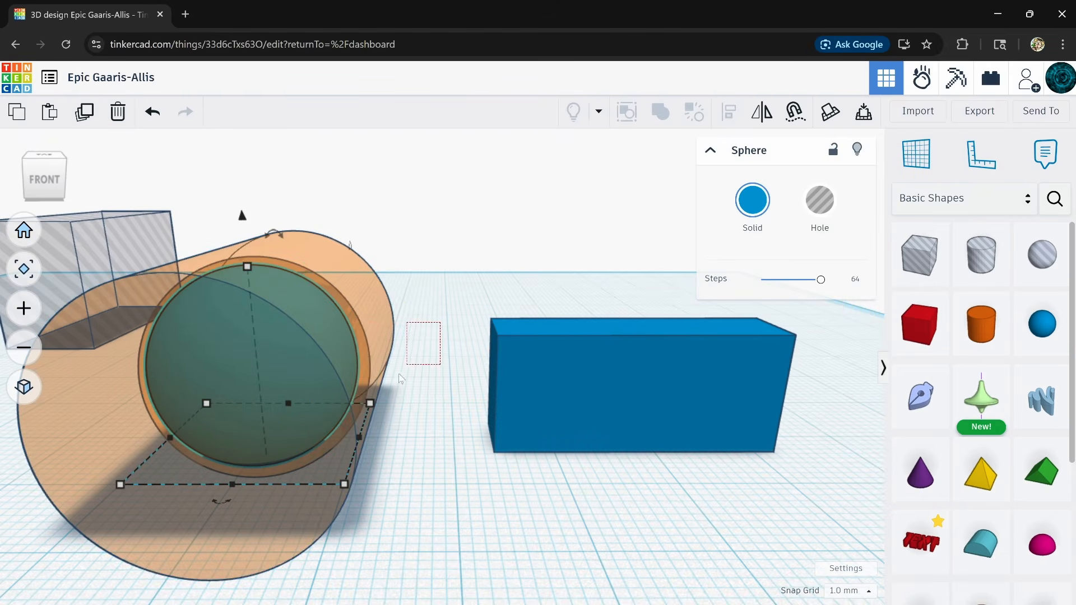
- Select the ball and the transparent socket together and move them over the near end of the box arm
left_click_drag(278, 451, 276, 454)
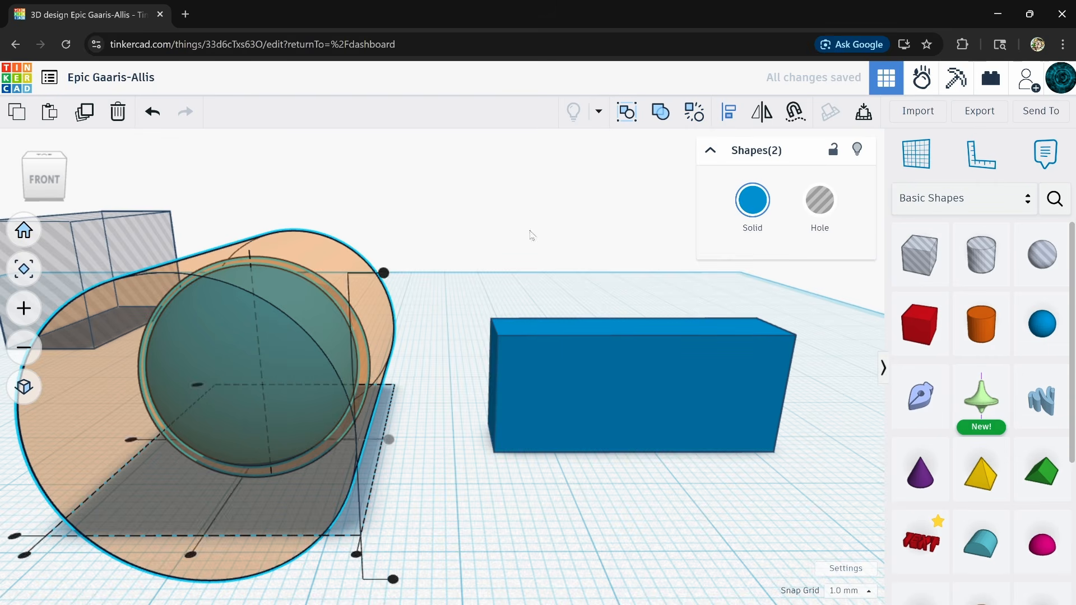
right_click_drag(251, 392, 221, 456)
middle_click_drag(221, 456, 297, 431)
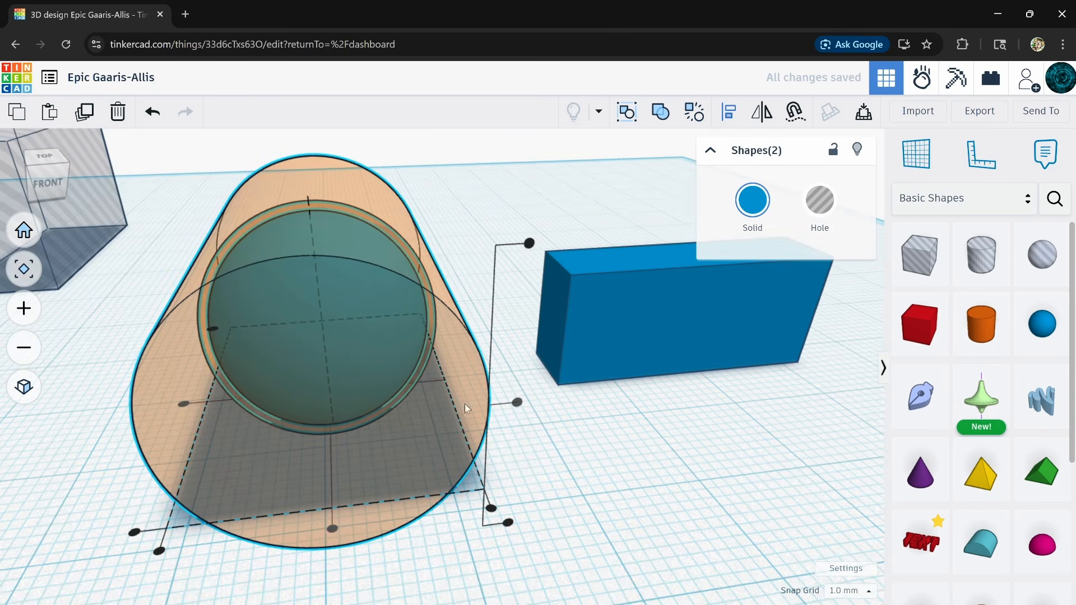
right_click_drag(547, 474, 532, 451)
left_click(503, 247)
right_click_drag(502, 243, 492, 325)
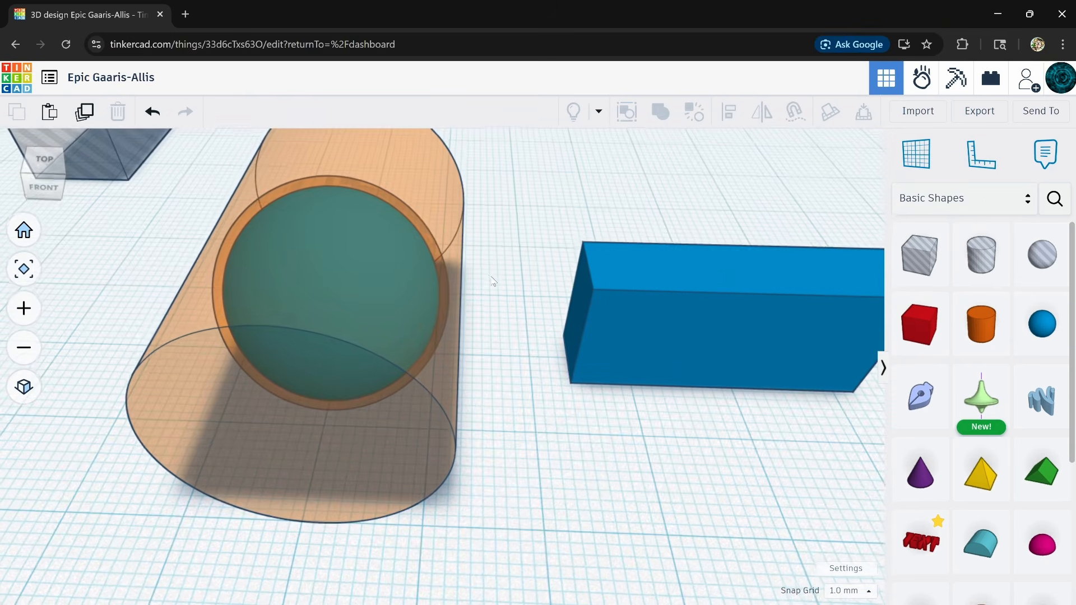
left_click_drag(505, 245, 570, 425)
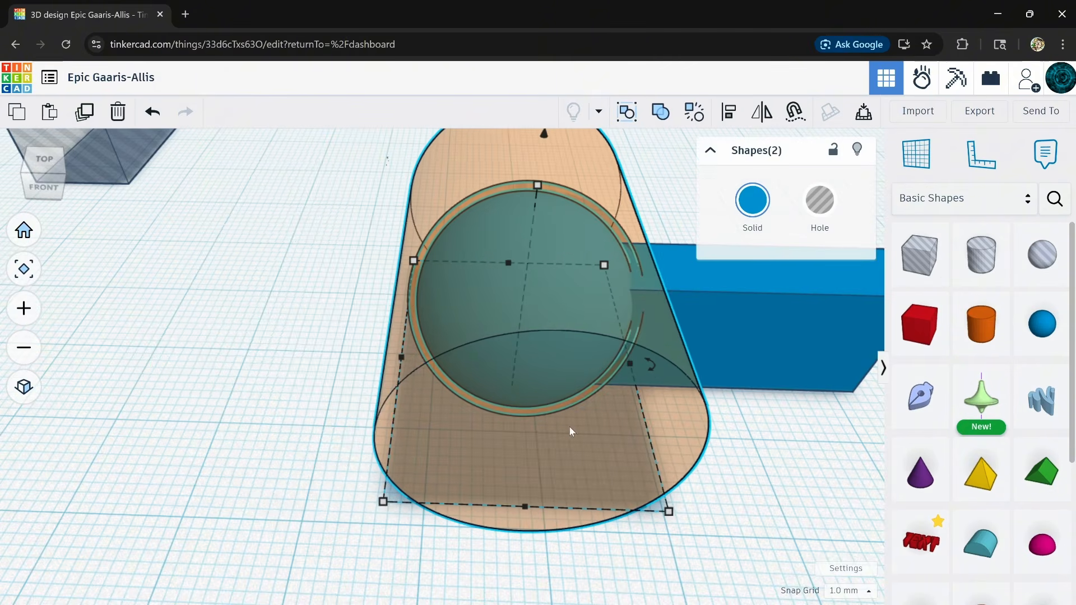
- Try to shorten the transparent socket cylinder to 28.9 mm from one end and undo the resize
right_click_drag(704, 475, 677, 401)
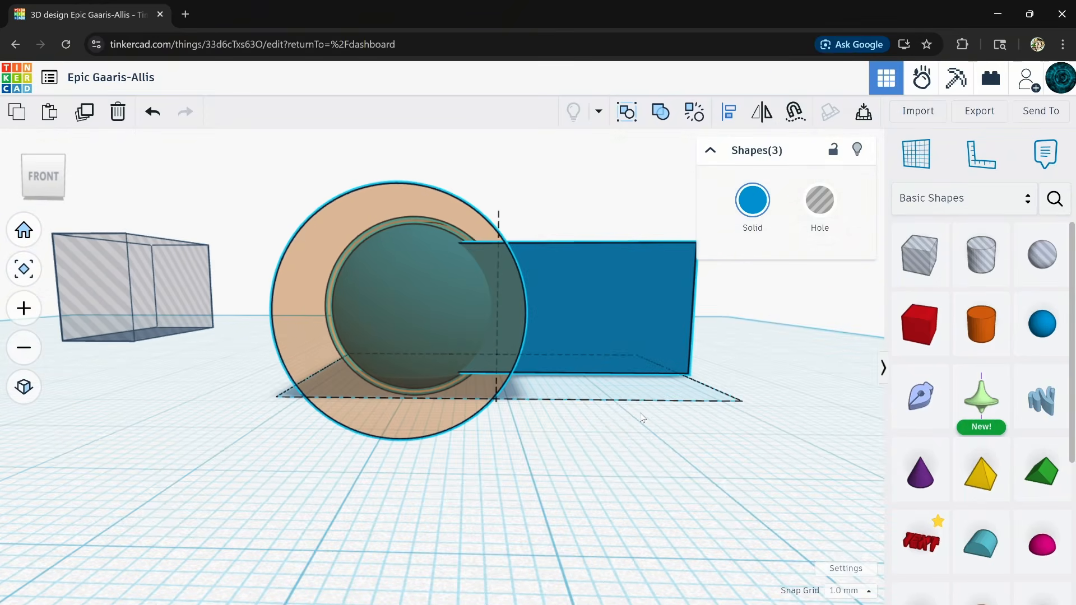
right_click_drag(642, 418, 275, 451)
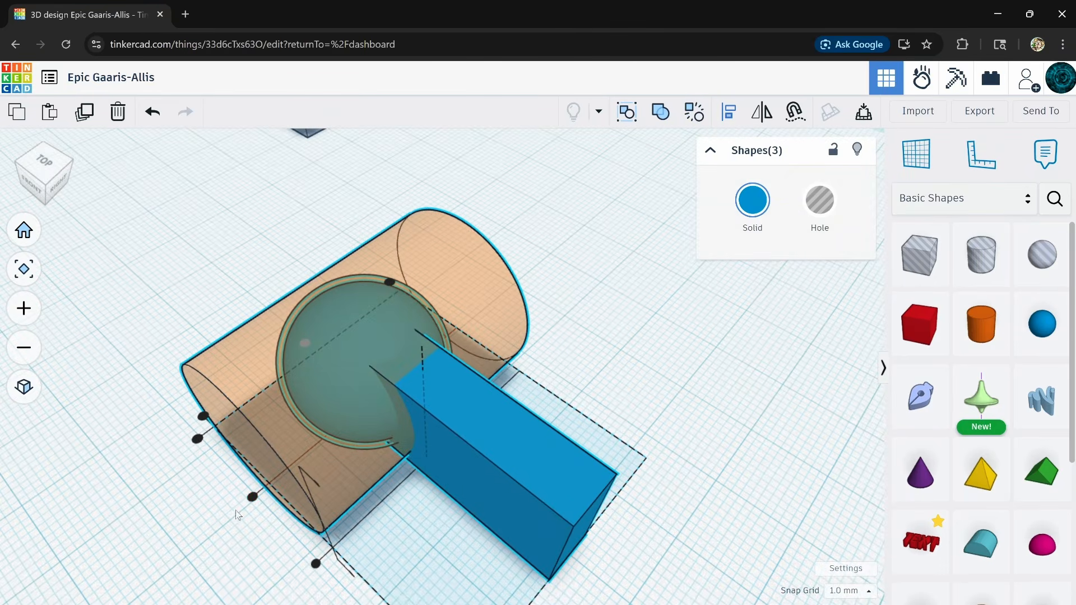
right_click_drag(238, 514, 260, 447)
key("ctrl+g")
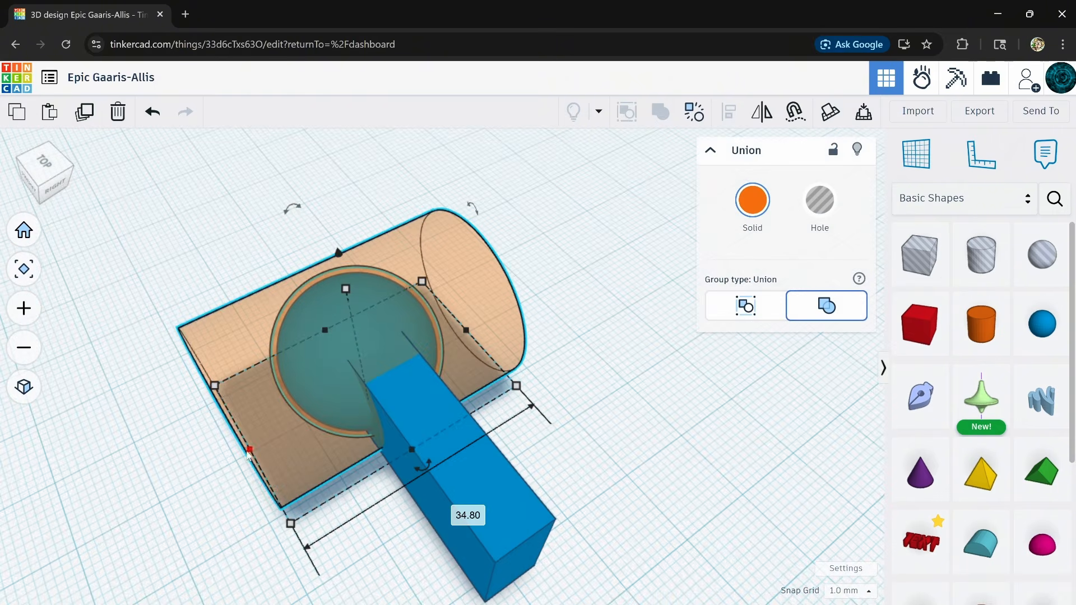
left_click_drag(251, 450, 288, 406)
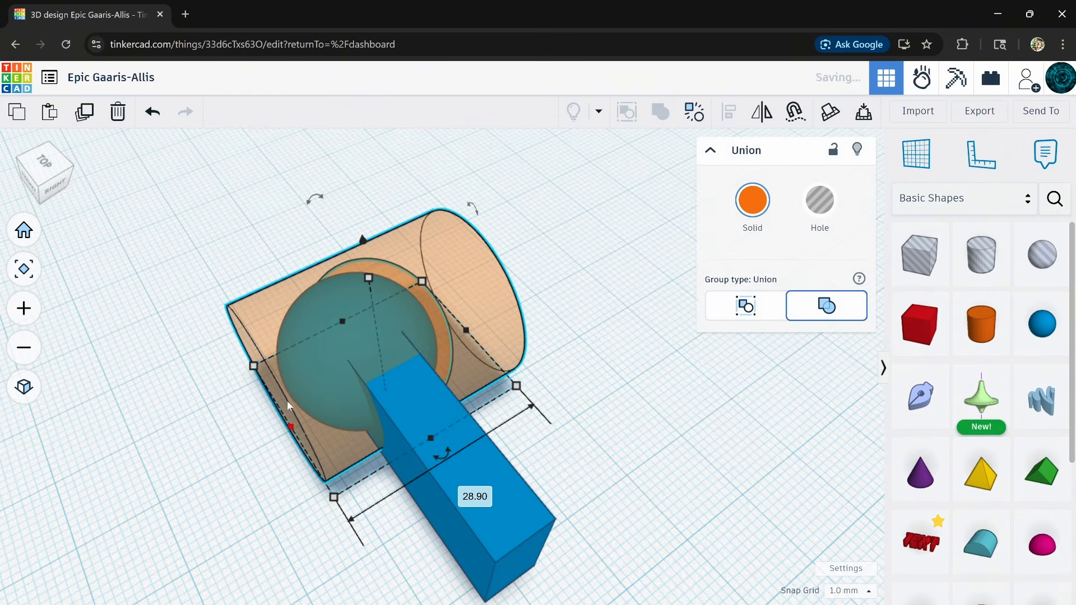
left_click(152, 112)
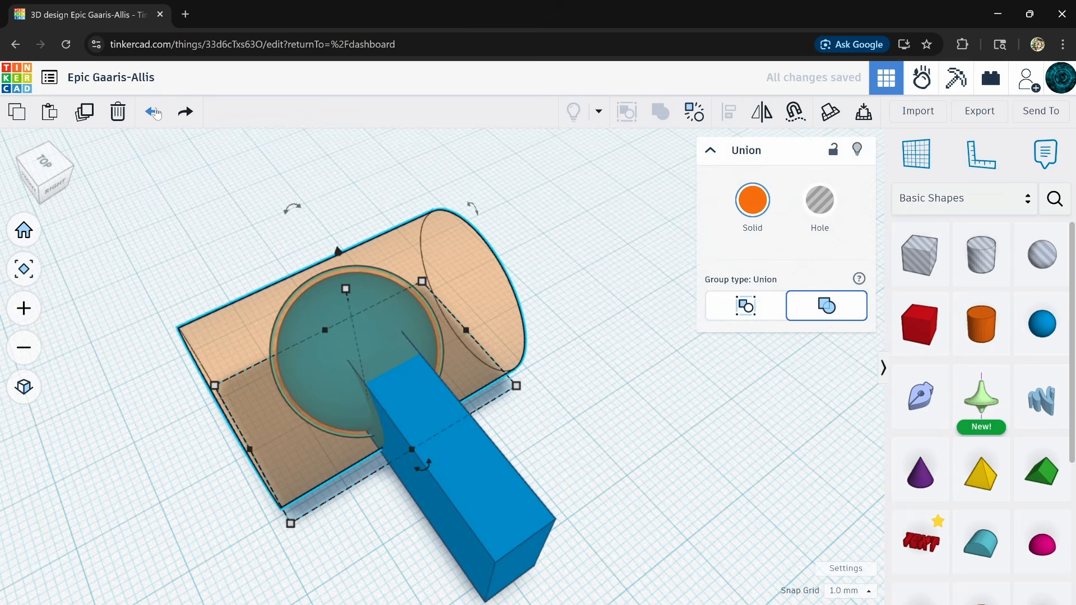
- Place a 20 mm box hole on the workplane beside the socket
right_click_drag(145, 405, 441, 381)
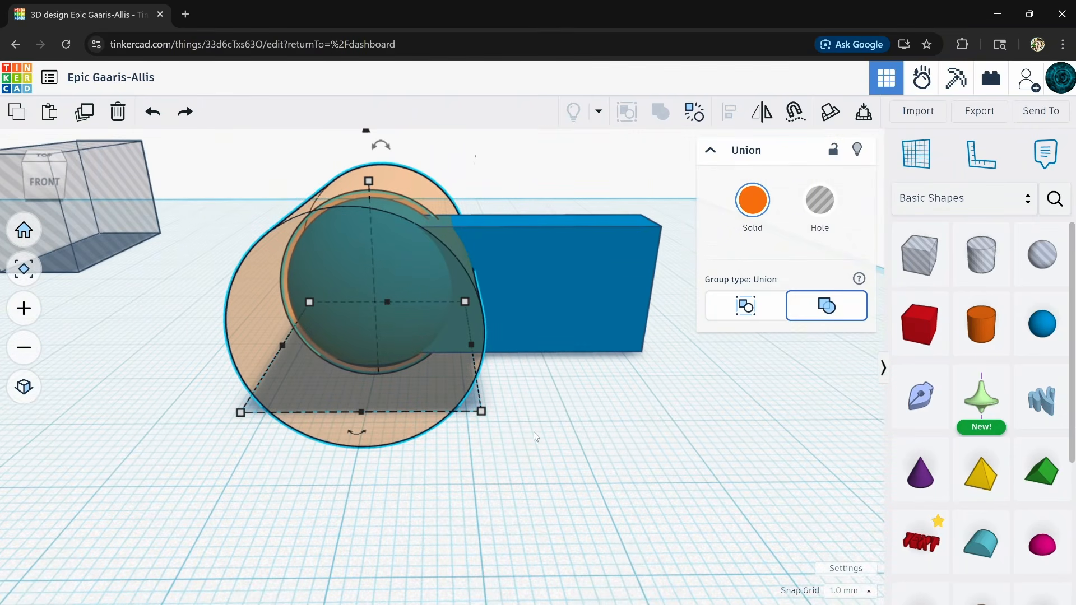
mouse_move(534, 432)
right_mouse_down()
mouse_move(556, 456)
mouse_move(541, 444)
right_mouse_up()
scroll(556, 456, "down", 5)
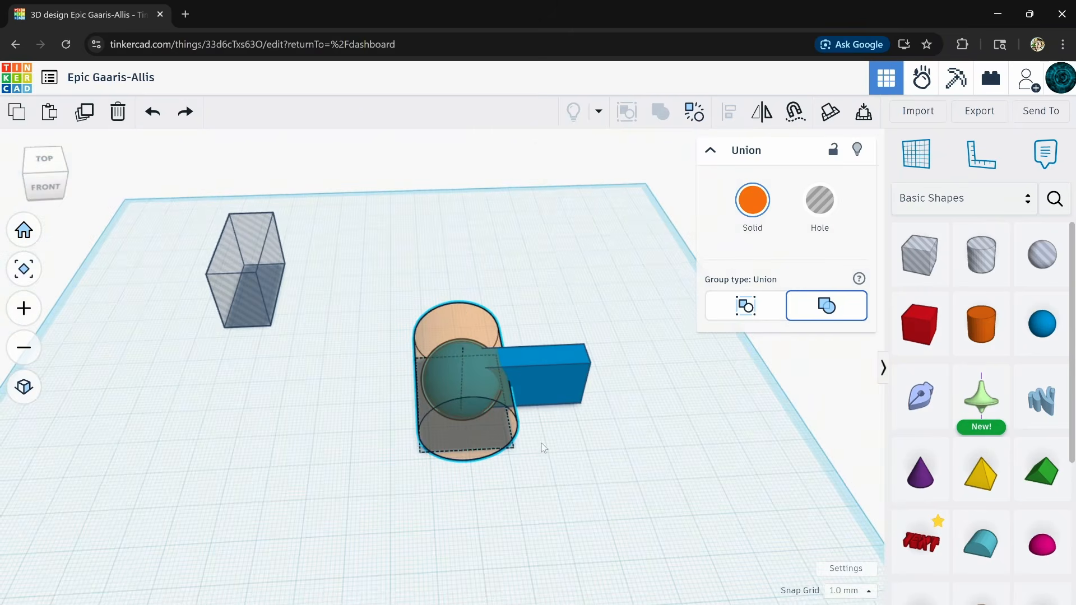
left_click(923, 275)
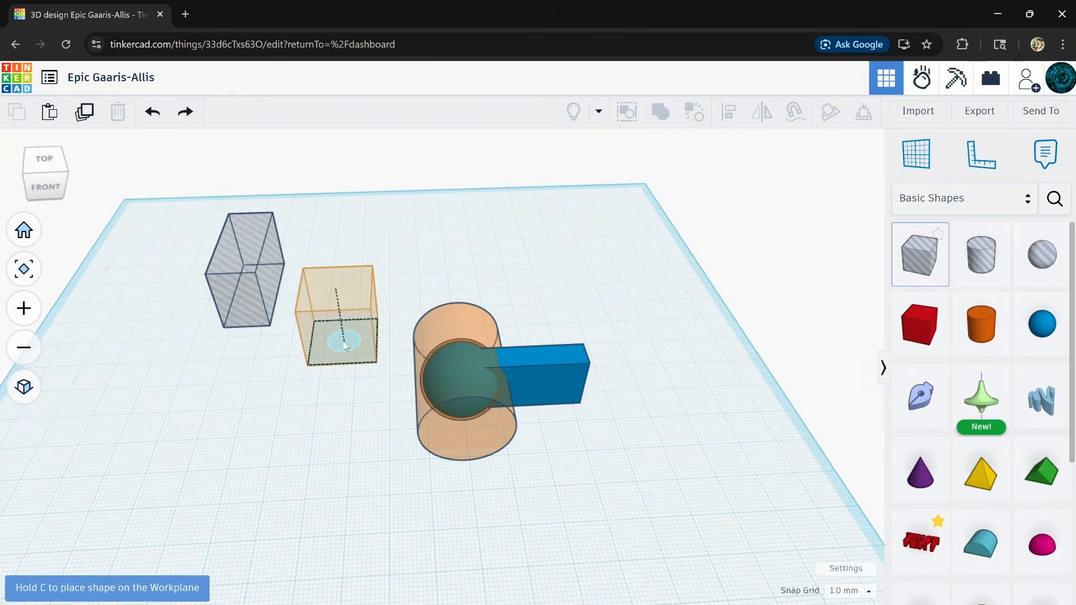
left_click(364, 357)
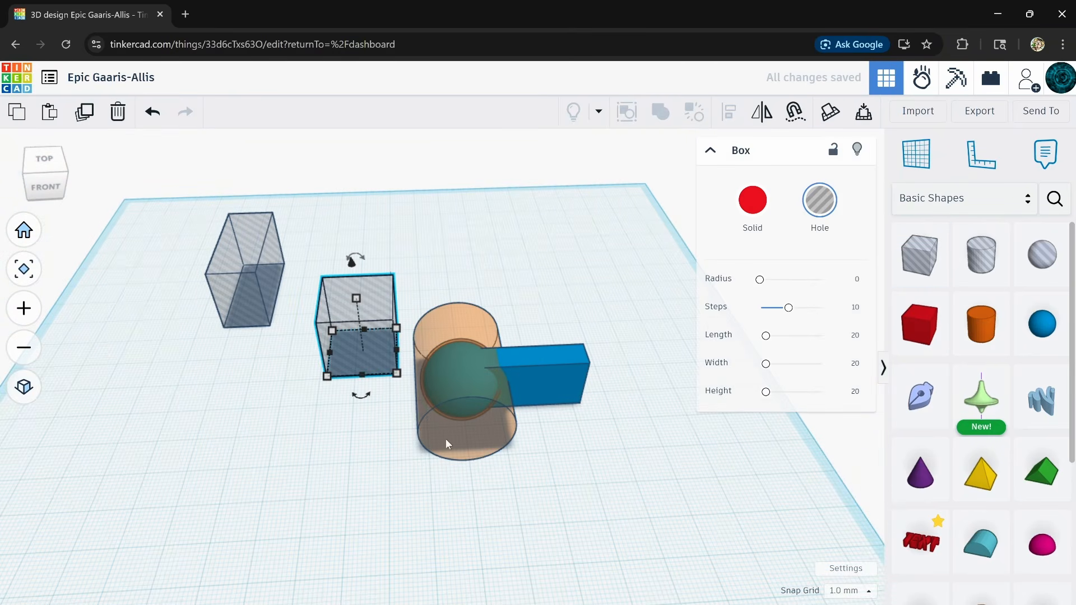
- Recolor the socket union blue with transparency turned on
left_click(463, 446)
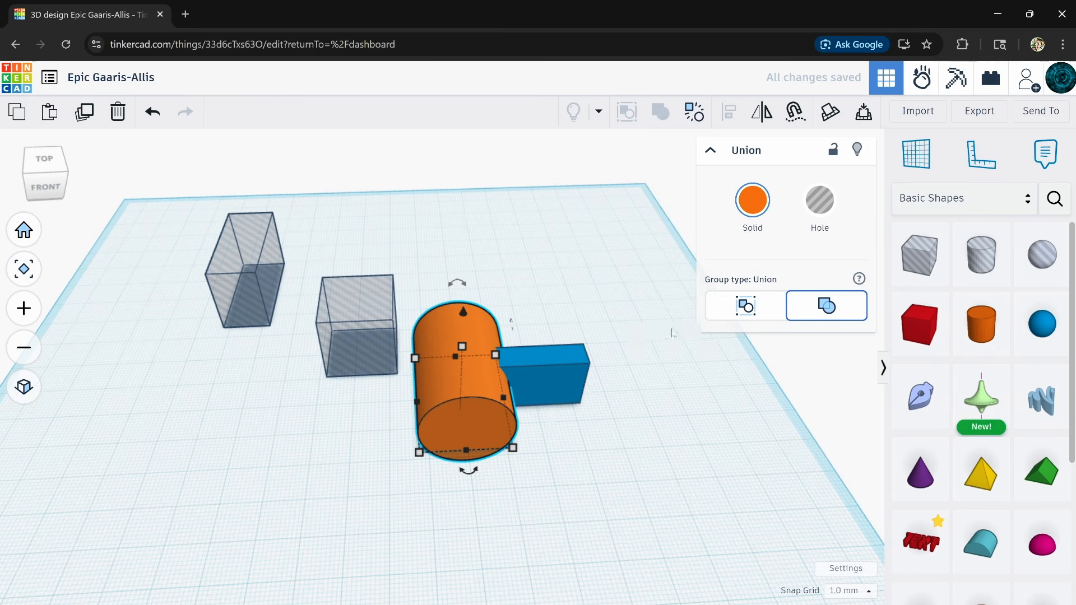
left_click(752, 200)
left_click(740, 349)
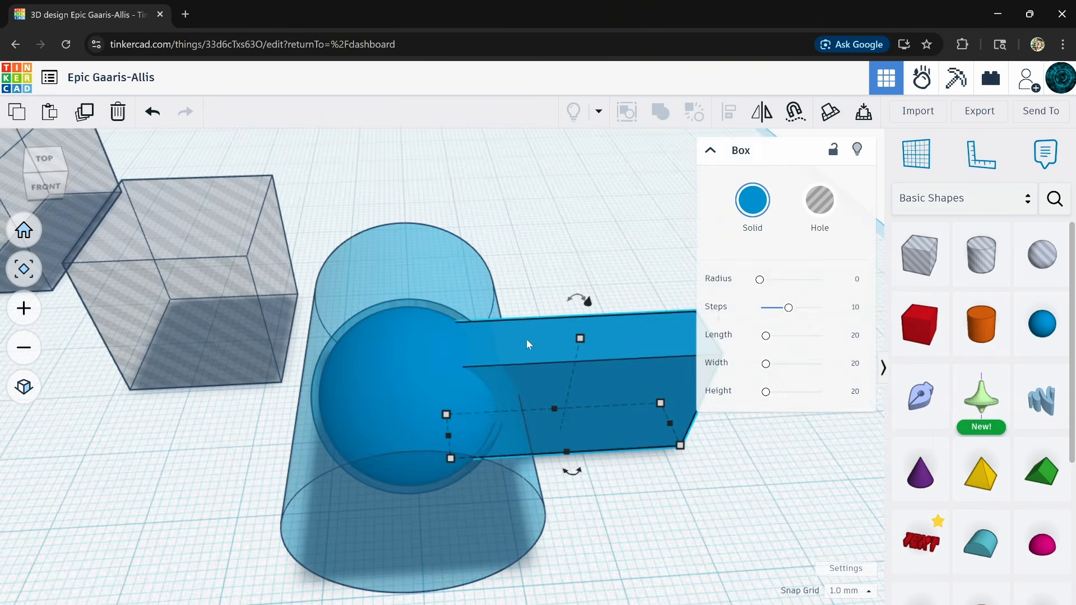
- Duplicate the box arm, turn the copy into a hole and enlarge it proportionally to slightly larger than the arm
left_click(86, 113)
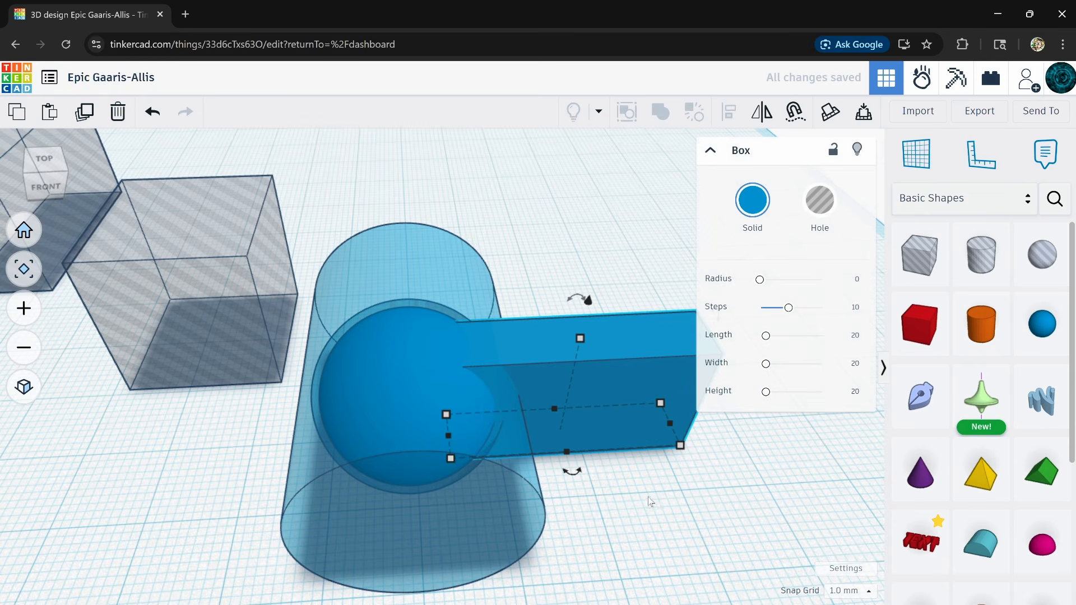
middle_click_drag(650, 501, 500, 532)
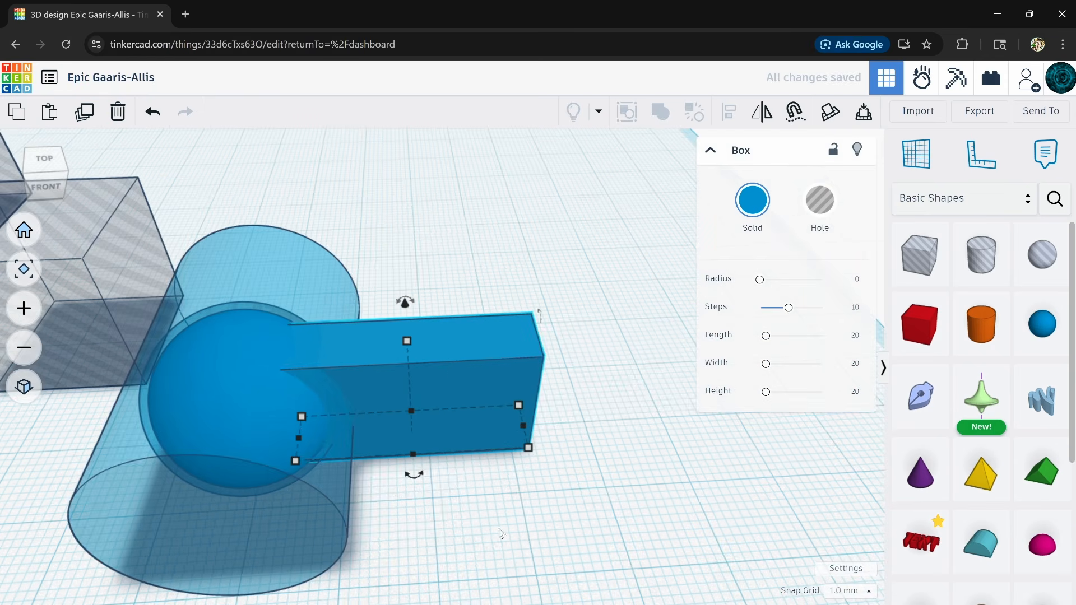
left_click(810, 213)
right_click_drag(490, 455, 503, 477)
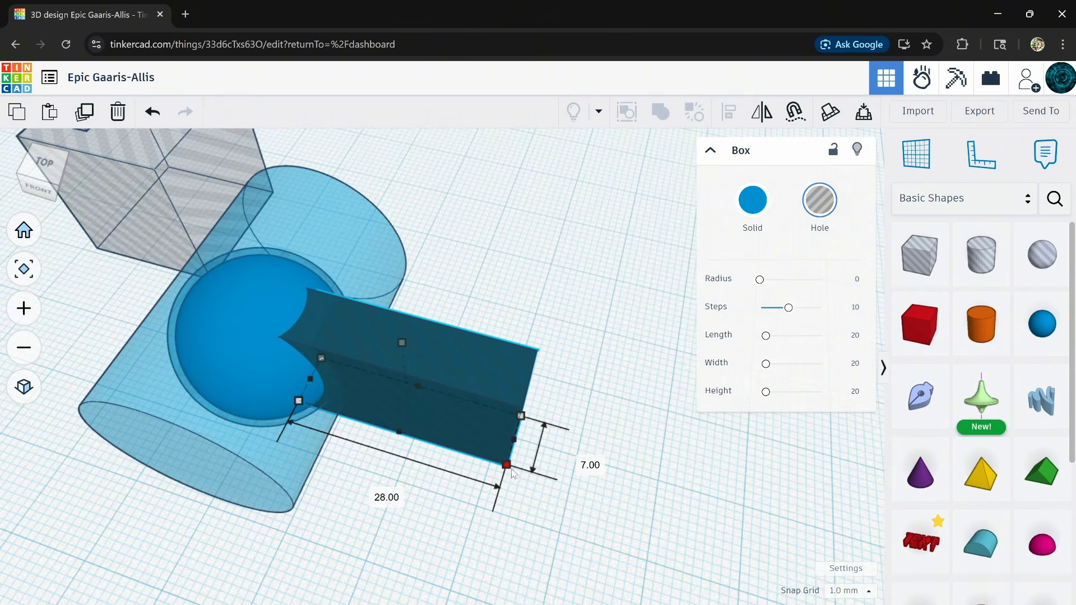
left_click_drag(511, 468, 513, 469, "alt+shift")
right_click_drag(512, 473, 618, 391)
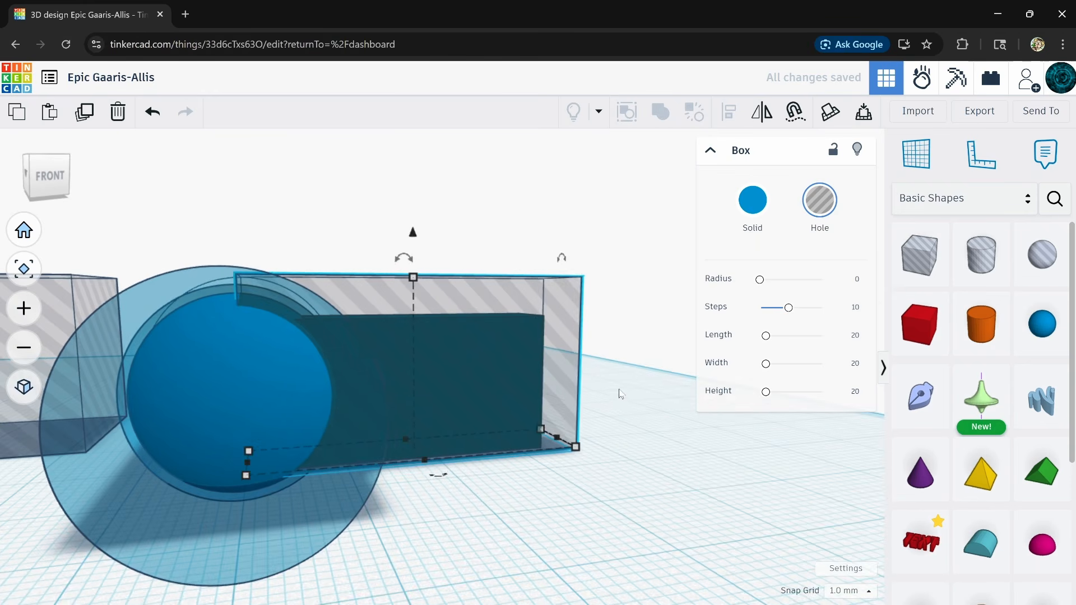
- Slide the enlarged hole box along the arm across the ball and turn off the socket's transparency
right_click_drag(387, 474, 496, 535)
right_click_drag(502, 455, 398, 439)
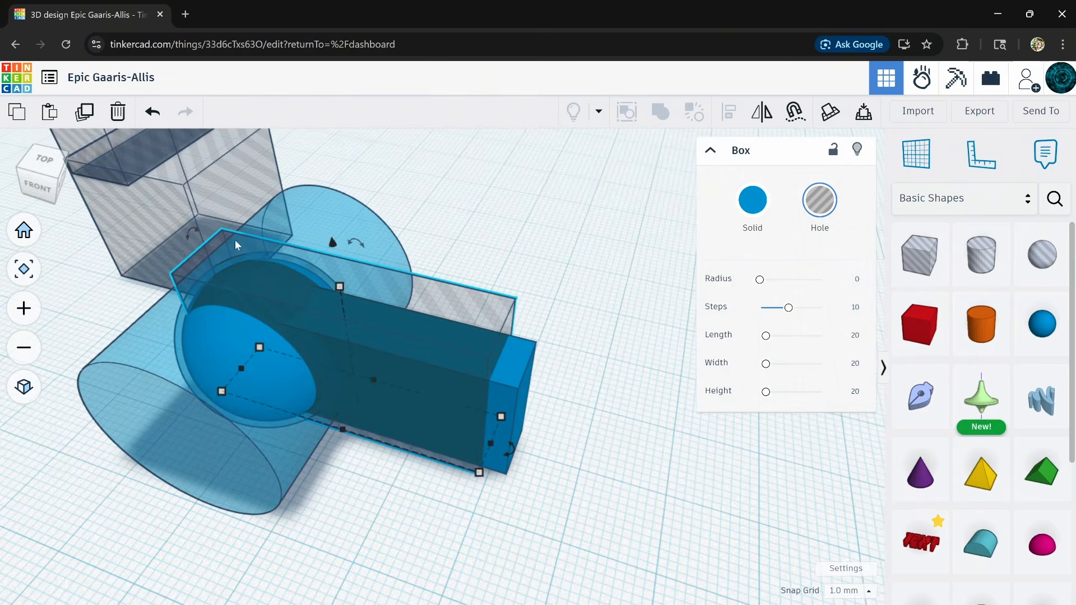
left_click(220, 454)
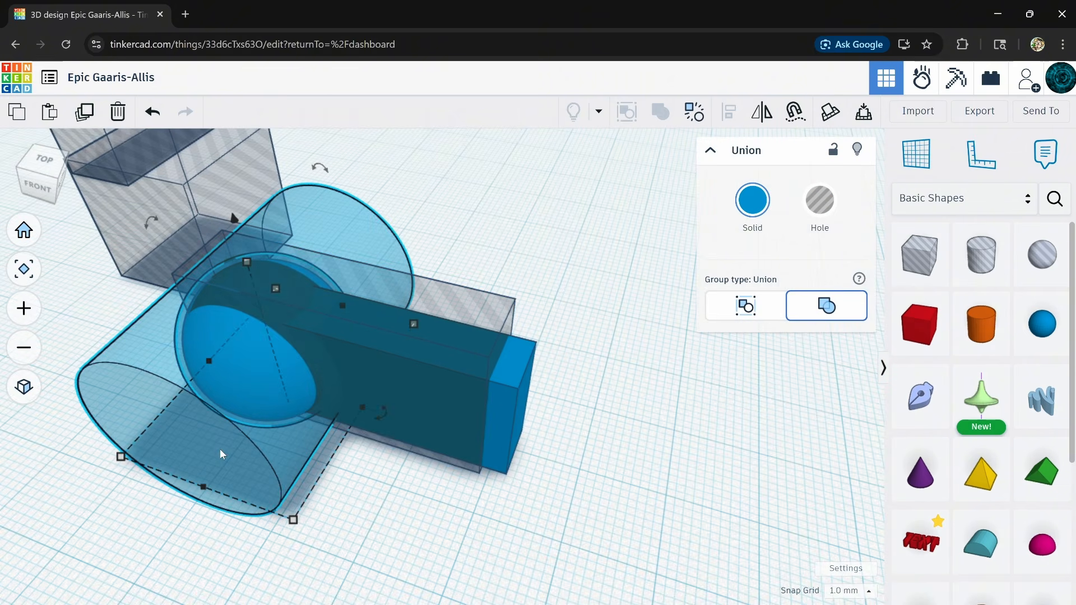
right_click_drag(371, 491, 414, 474)
- Set the hole box's height to 20.5 mm and group it with the socket as a union to cut the arm slot
left_click(321, 326)
left_click_drag(337, 306, 334, 295)
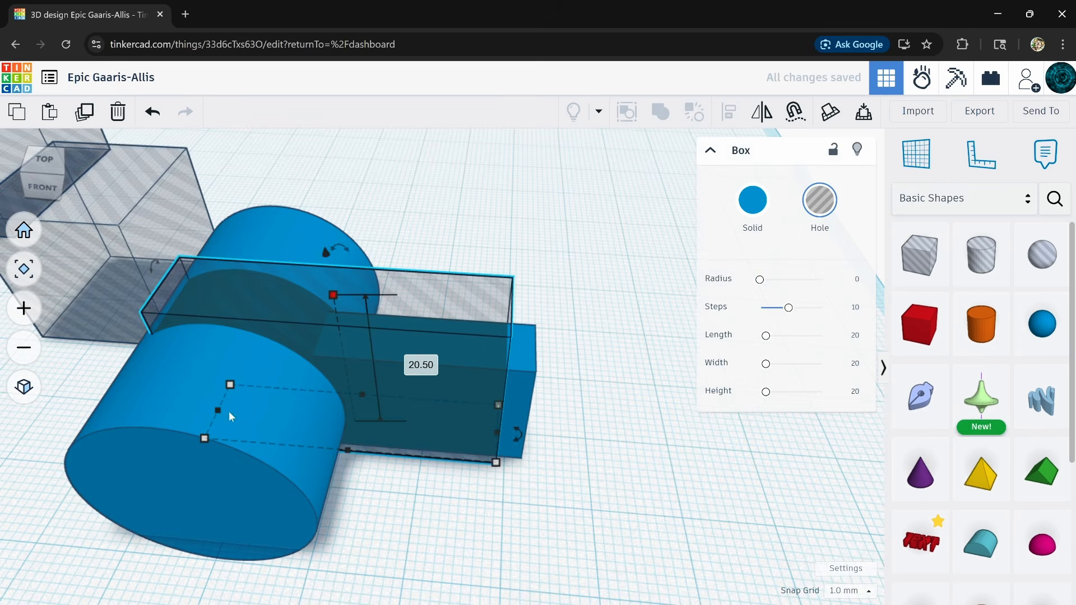
right_click_drag(228, 411, 290, 412)
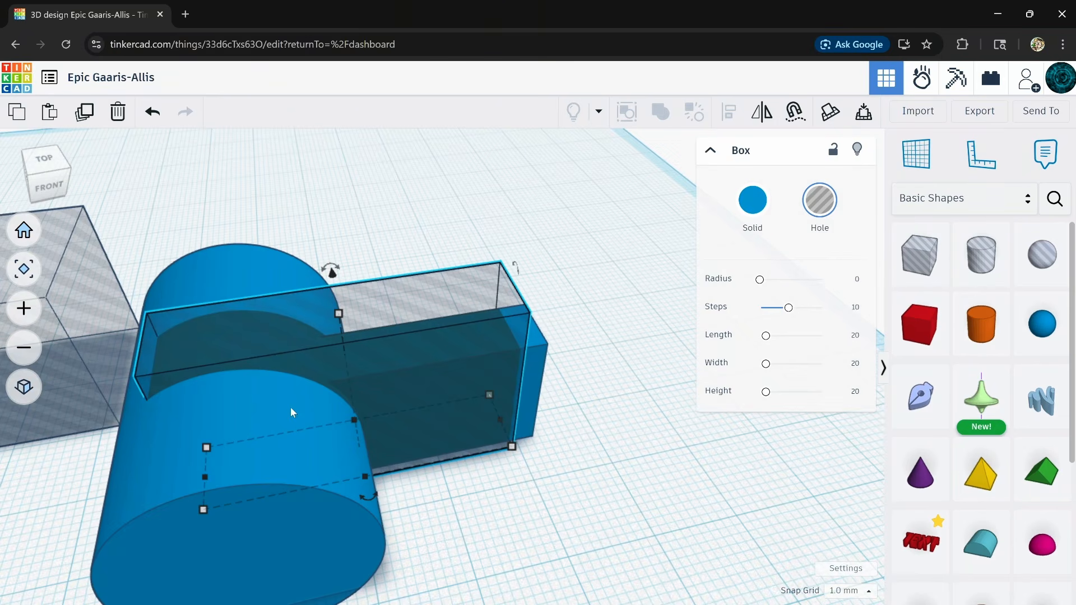
left_click(252, 415, "shift")
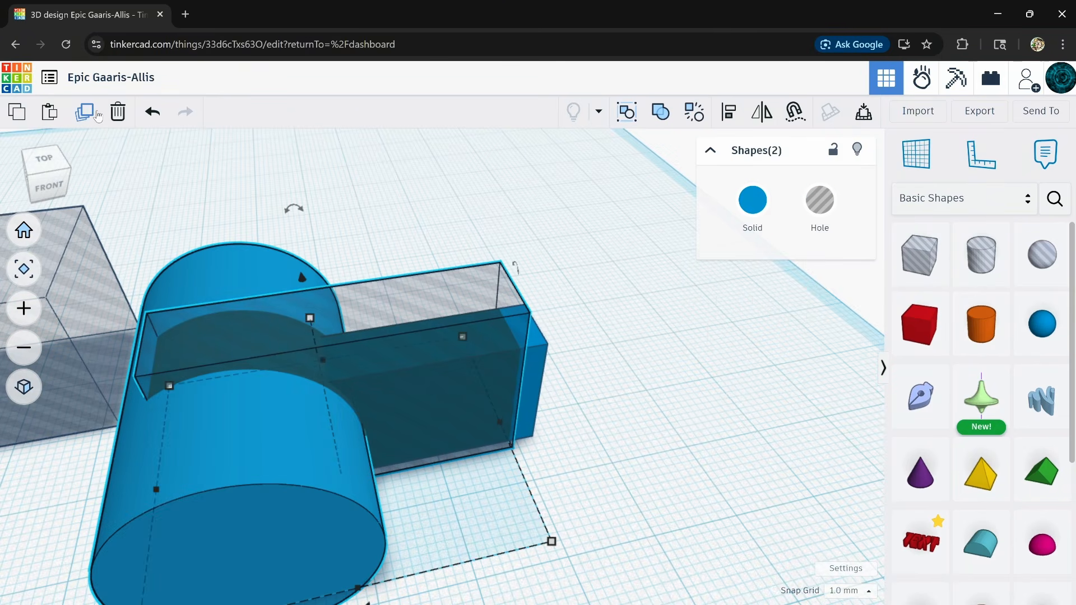
left_click(659, 113)
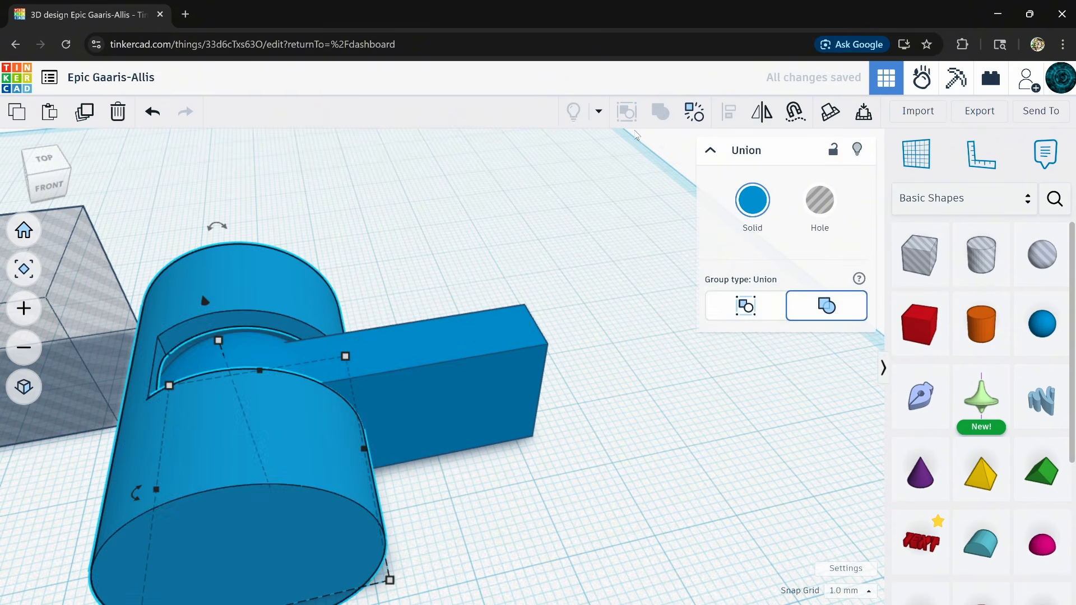
- Place a box hole on the arm's top face and stretch it to 56 mm front to back, covering the whole top of the joint
right_click_drag(436, 227, 435, 384)
right_click_drag(227, 305, 268, 335)
right_click_drag(181, 294, 168, 179)
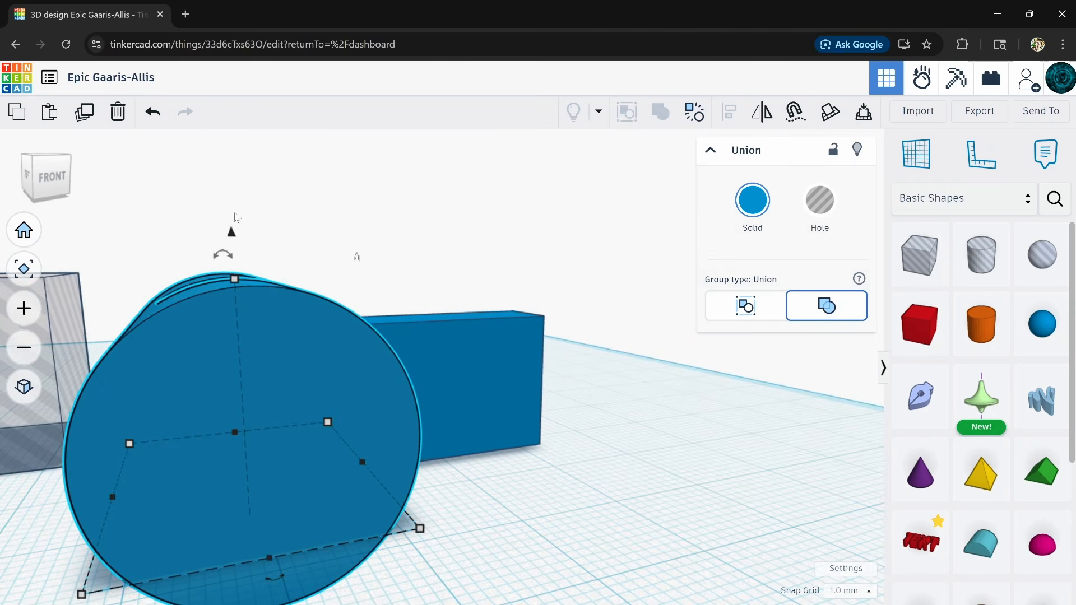
right_click_drag(224, 216, 178, 228)
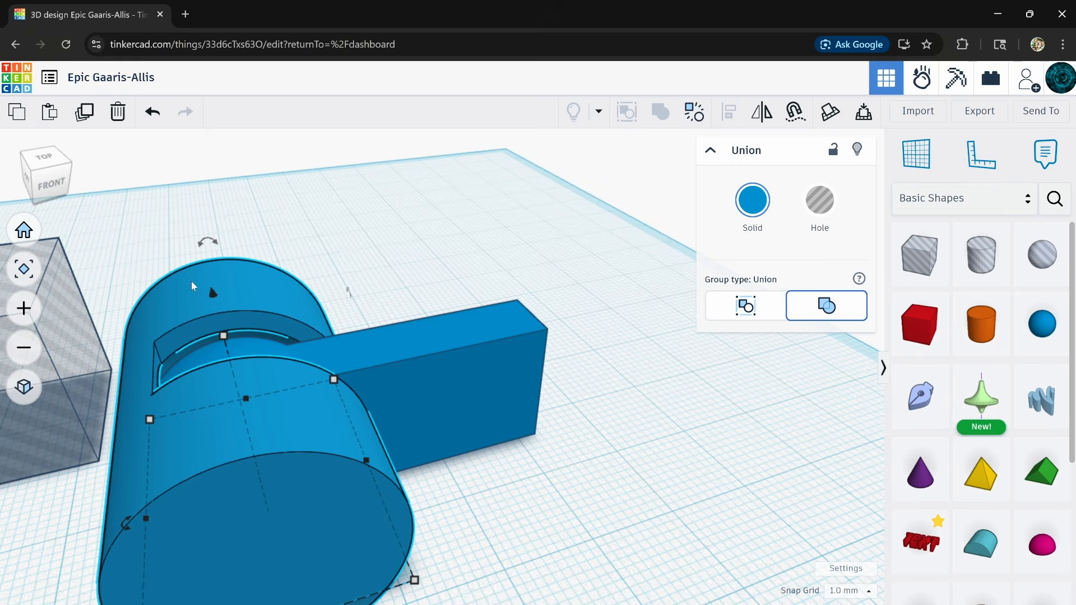
right_click_drag(237, 378, 186, 432)
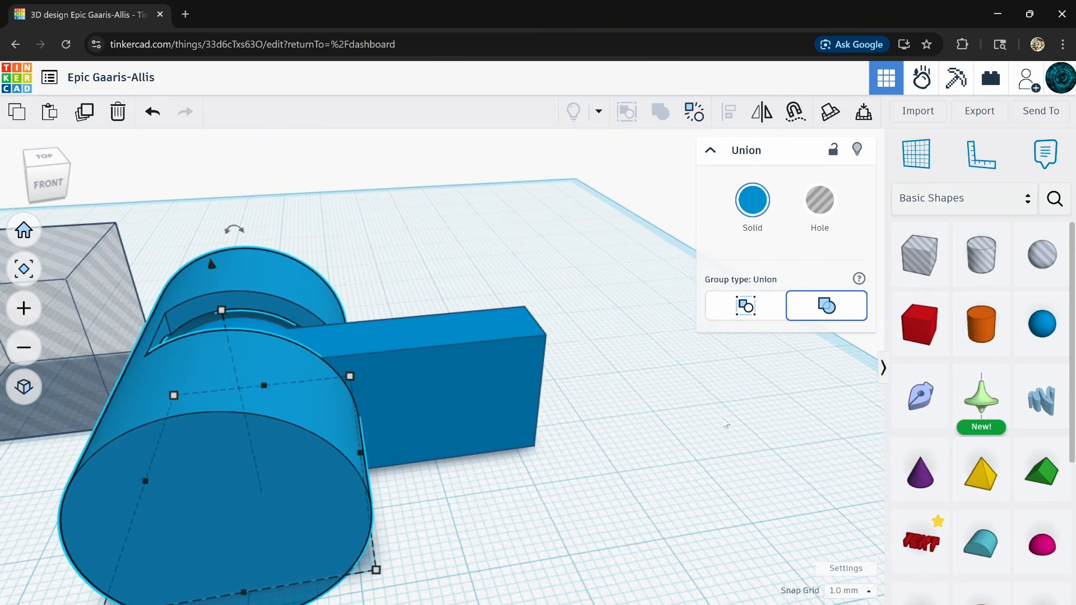
left_click_drag(916, 260, 442, 331)
left_click_drag(346, 338, 109, 363)
left_click_drag(330, 302, 358, 471)
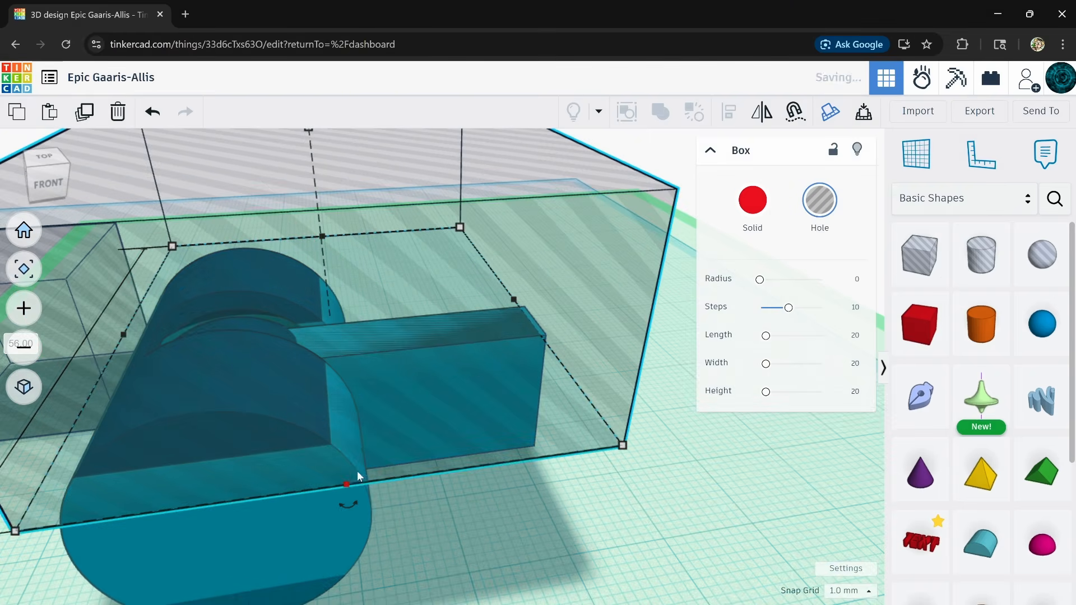
scroll(364, 463, "down", 3)
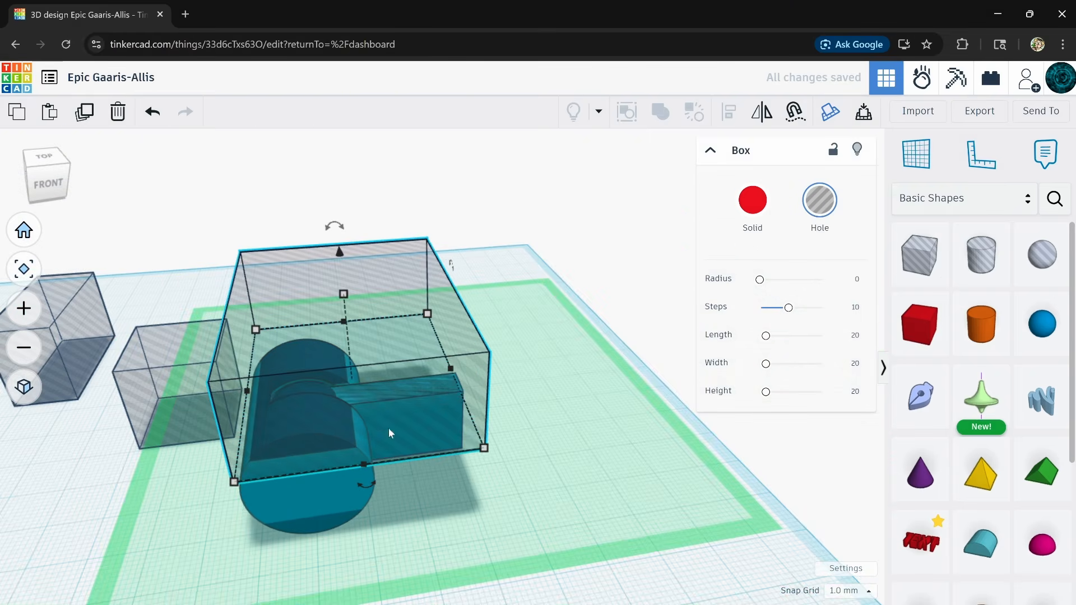
left_click_drag(442, 370, 486, 374)
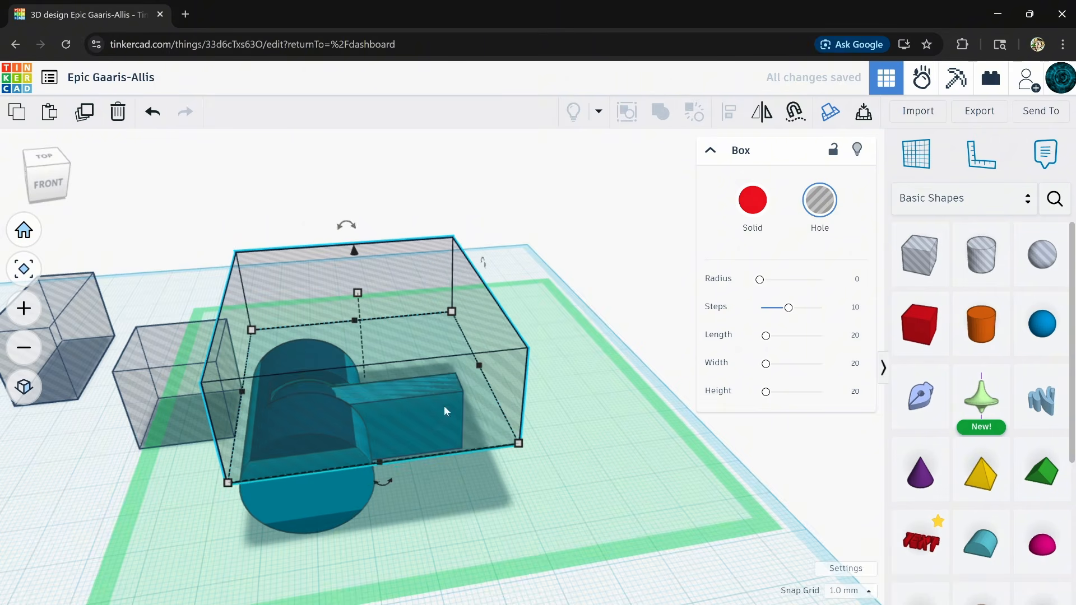
- Place another box hole against the arm's underside and stretch it to about 53.7 mm along the arm, covering the joint's underside
right_click_drag(444, 405, 456, 427)
scroll(652, 368, "up", 5)
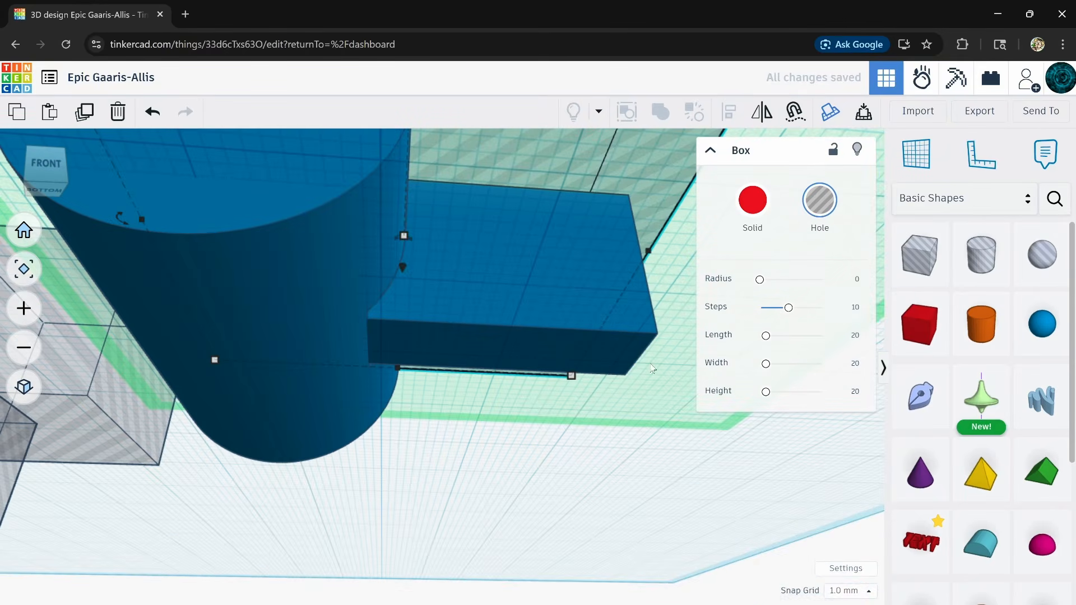
left_click_drag(927, 262, 316, 373)
scroll(538, 362, "down", 3)
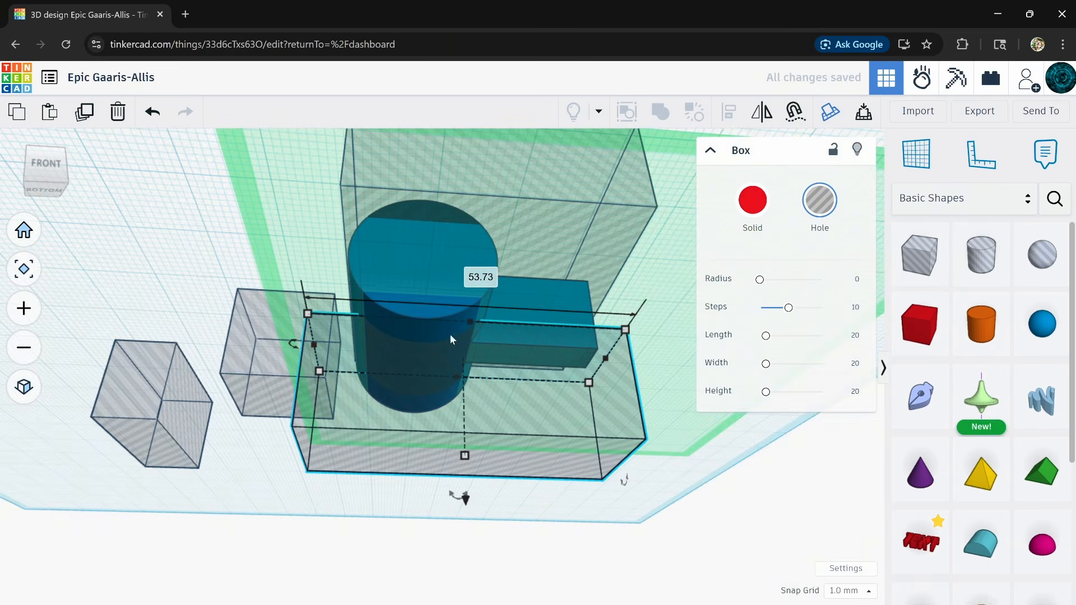
left_click_drag(469, 321, 477, 242)
right_click_drag(527, 419, 521, 485)
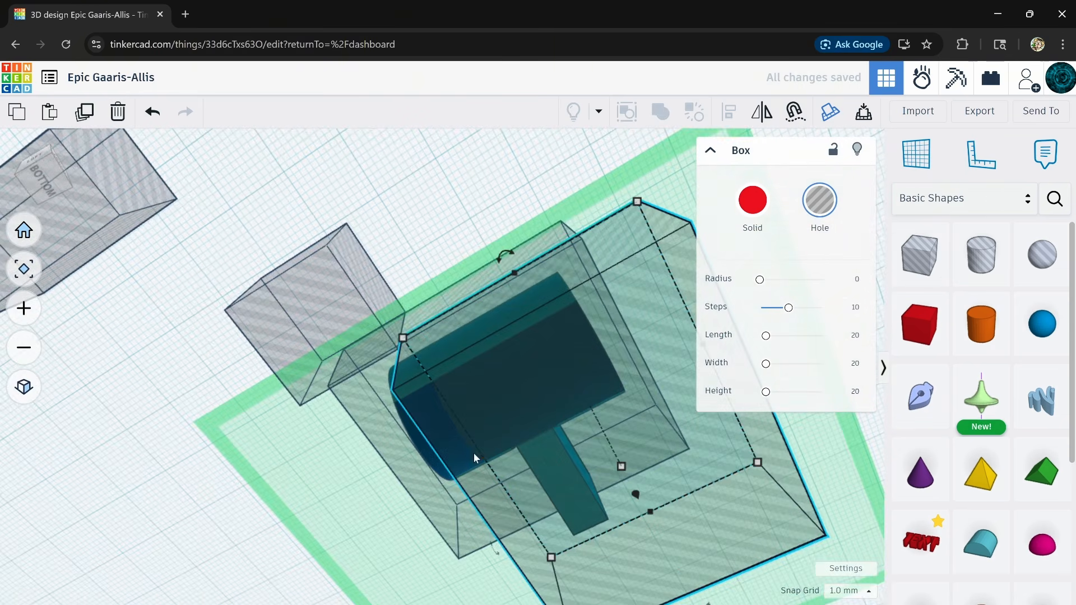
left_click_drag(483, 458, 384, 511)
right_click_drag(541, 458, 448, 561)
right_click_drag(564, 415, 359, 552)
scroll(506, 433, "down", 4)
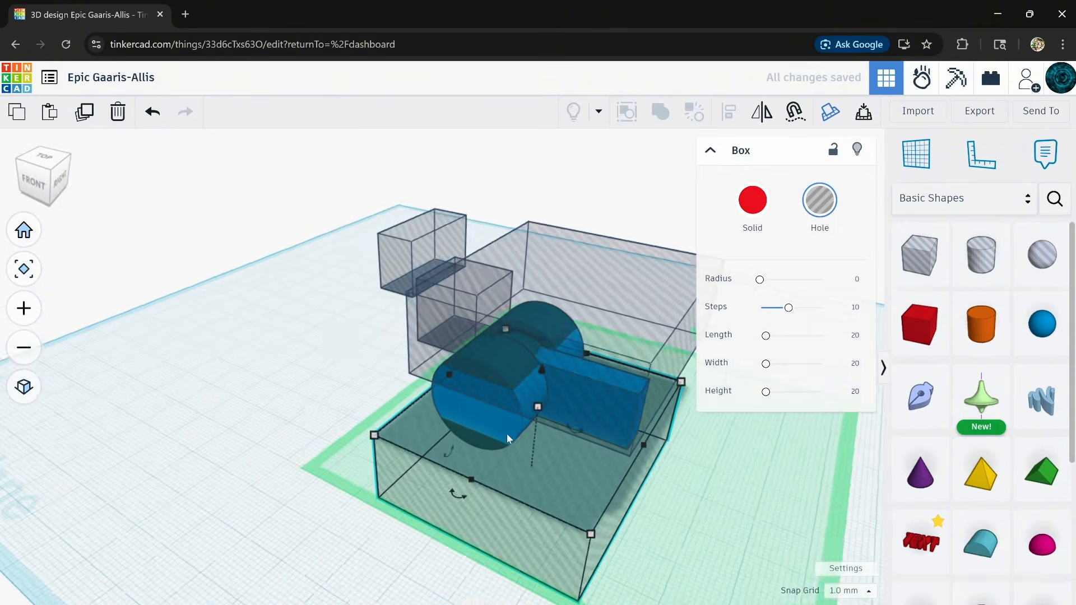
- Select the ball, the socket and the two trimming hole boxes, and group them as a union to flatten the joint's top and underside
right_click_drag(506, 434, 581, 443)
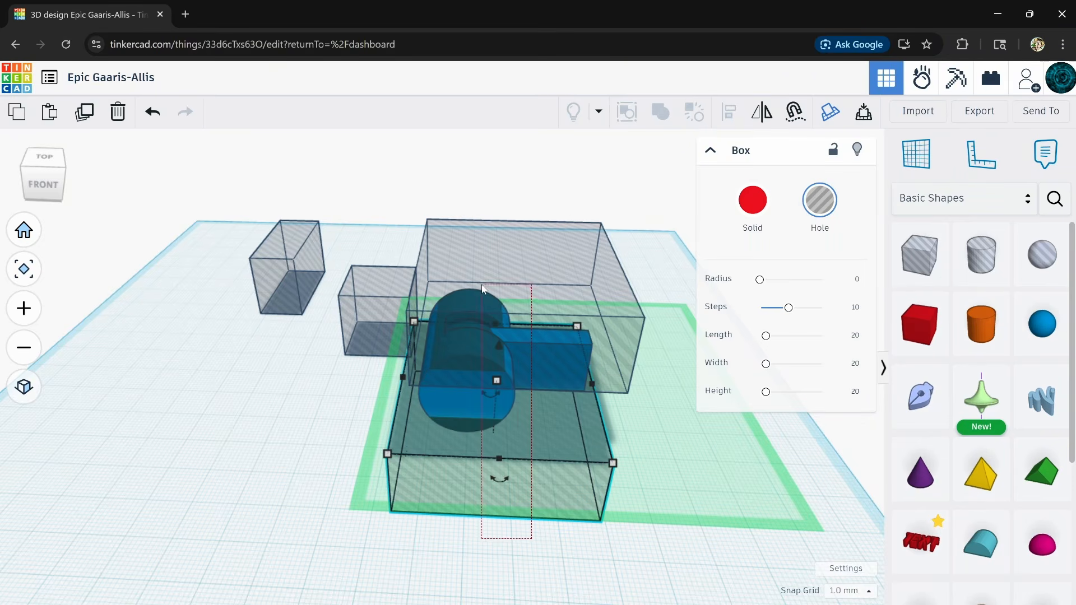
left_click_drag(482, 284, 482, 284)
right_click_drag(567, 464, 563, 496)
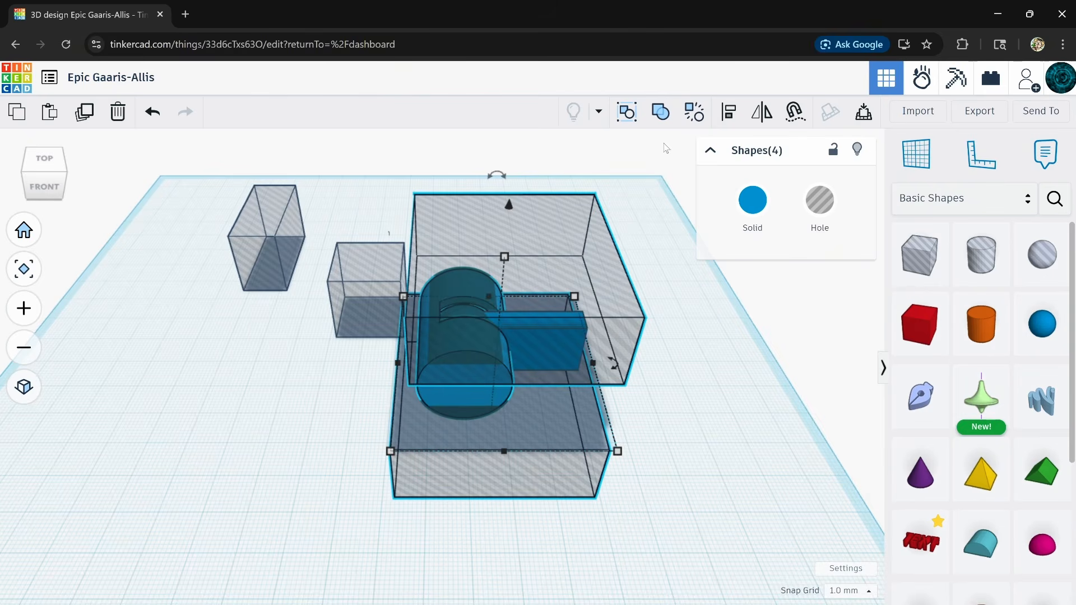
left_click(661, 113)
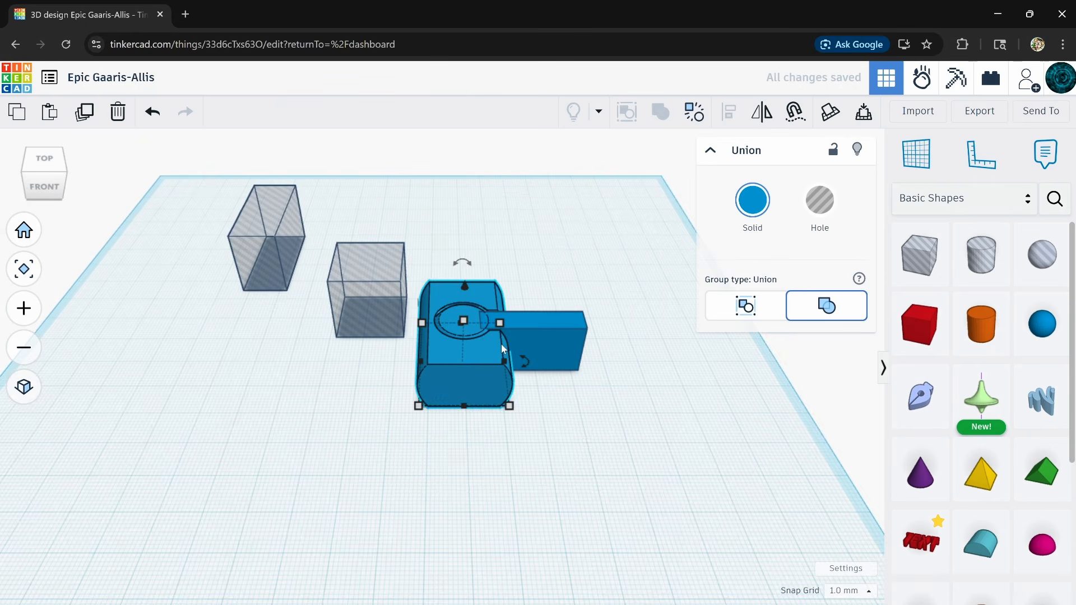
- Duplicate the trimmed joint together with its arm and move the copy sideways along the socket's length until it sits beside the original
scroll(478, 336, "up", 5)
right_click_drag(482, 328, 483, 174)
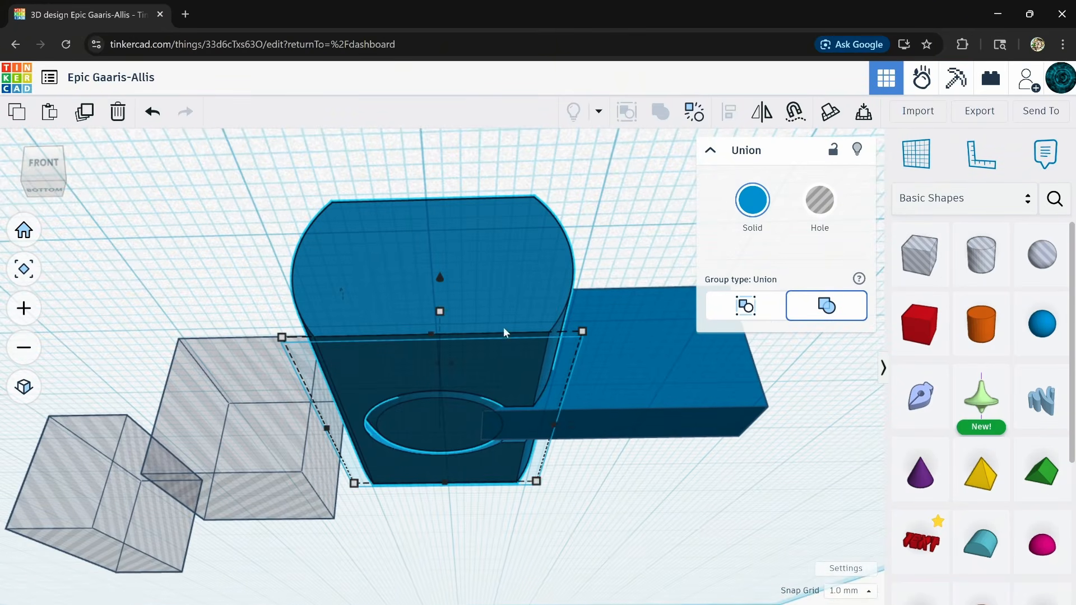
scroll(440, 379, "up", 6)
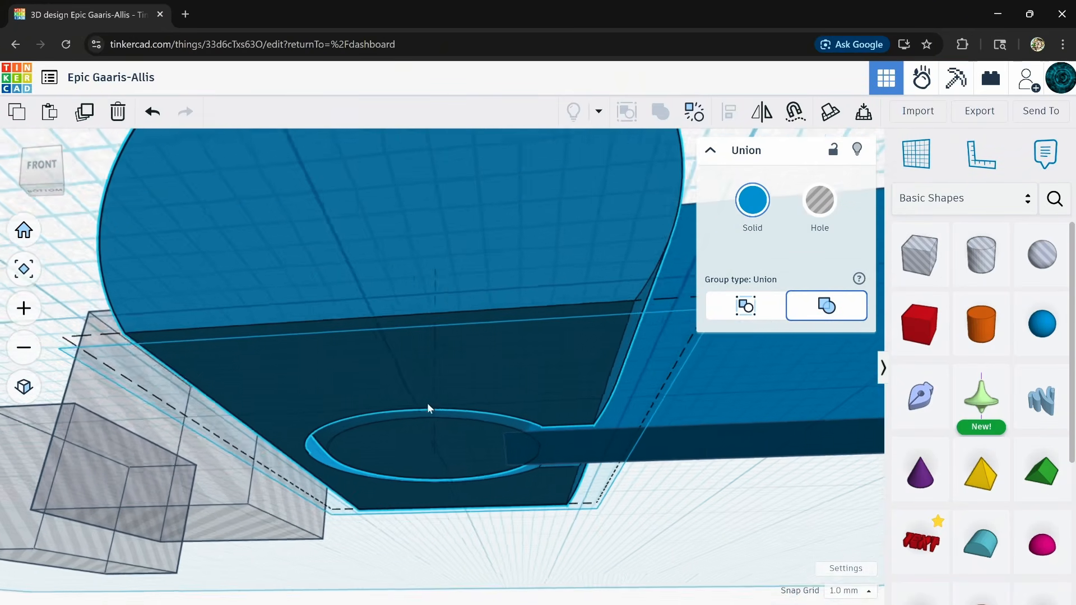
right_click_drag(434, 370, 364, 455)
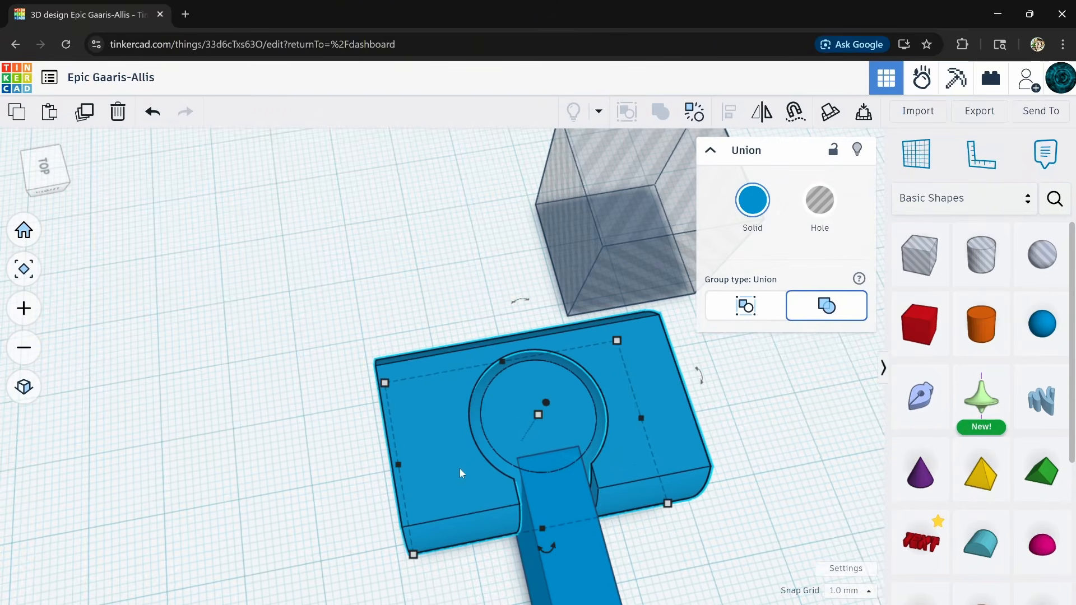
right_click_drag(459, 468, 693, 459)
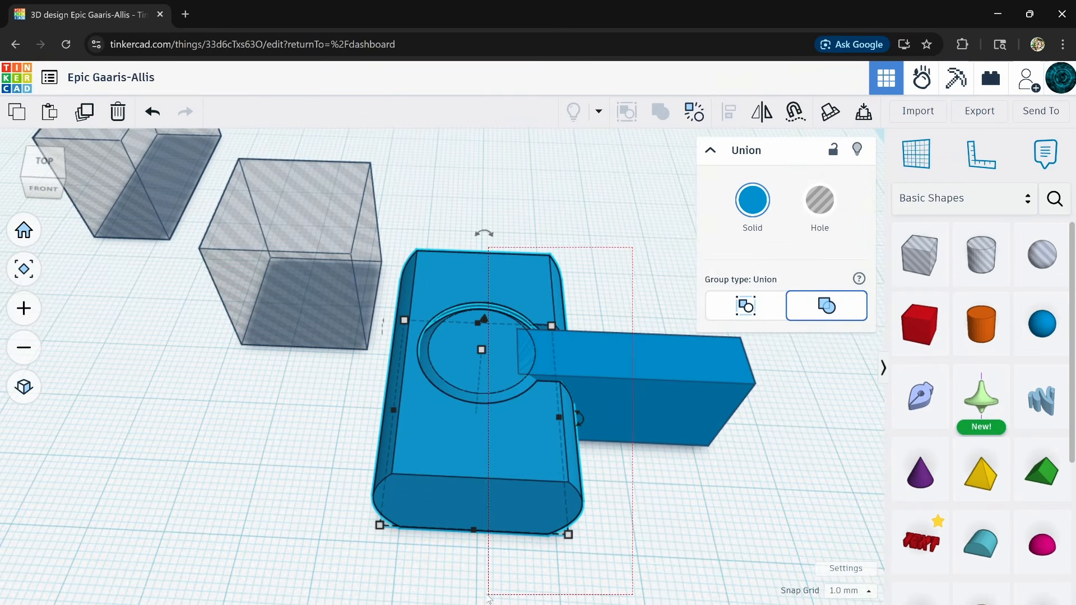
left_click_drag(488, 595, 488, 594)
right_click_drag(666, 460, 368, 386)
scroll(527, 418, "down", 4)
right_click_drag(527, 418, 463, 436)
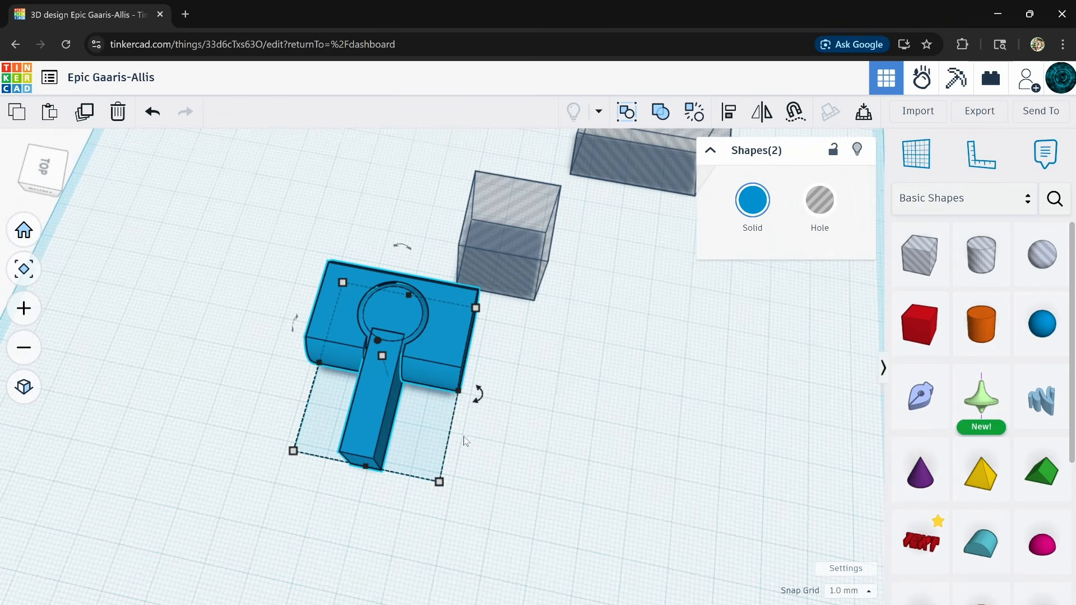
left_click(82, 115)
key("shift+Right")
key("shift+Right")
key("shift+Right")
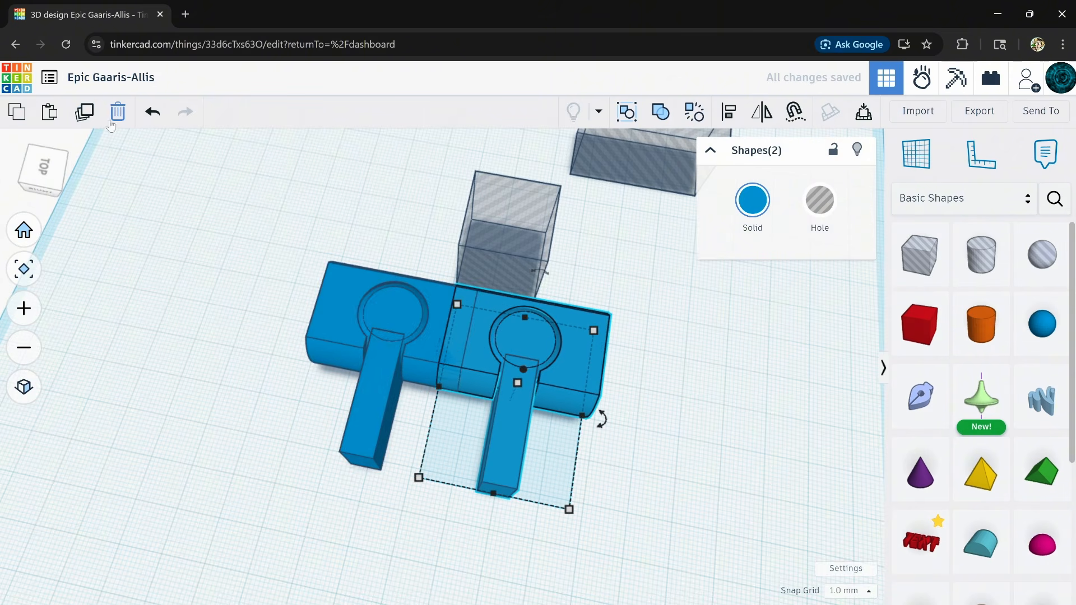
key("Right")
key("Right")
key("Right")
key("Right")
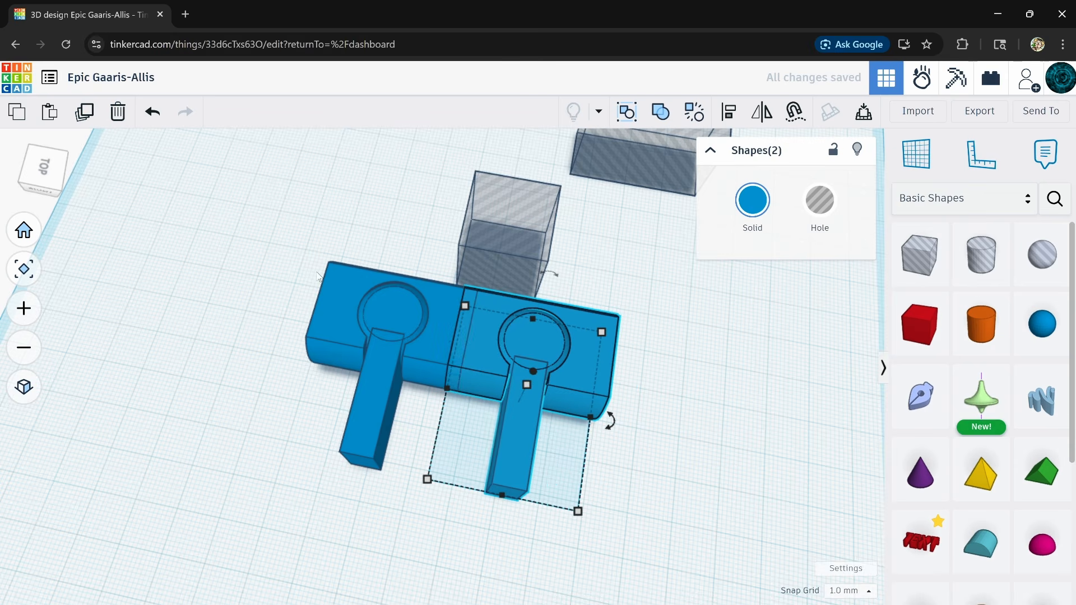
- Make the copied joint transparent and nudge it along the socket's length so its end overlaps the original socket without reaching the ball cavities
key("t")
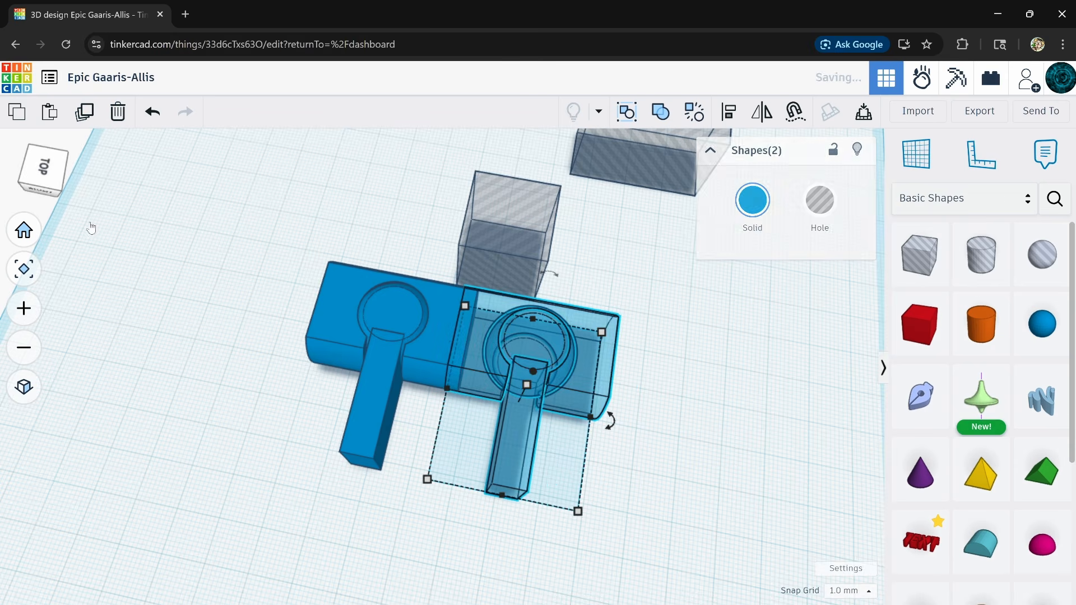
key("Right")
key("Right")
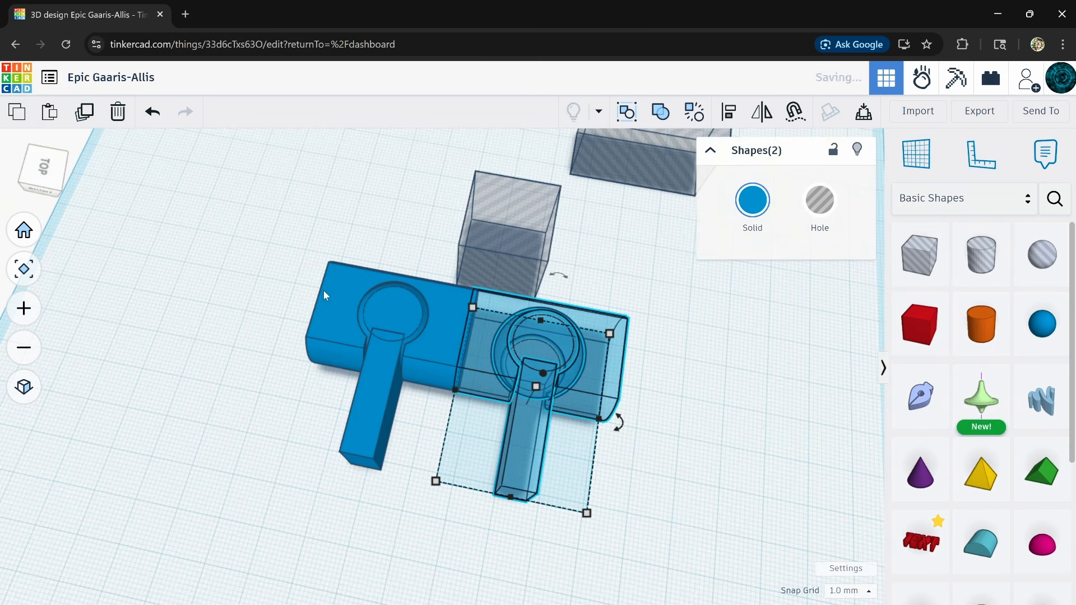
key("Left")
key("Left")
key("Left")
key("Left")
scroll(421, 305, "up", 2)
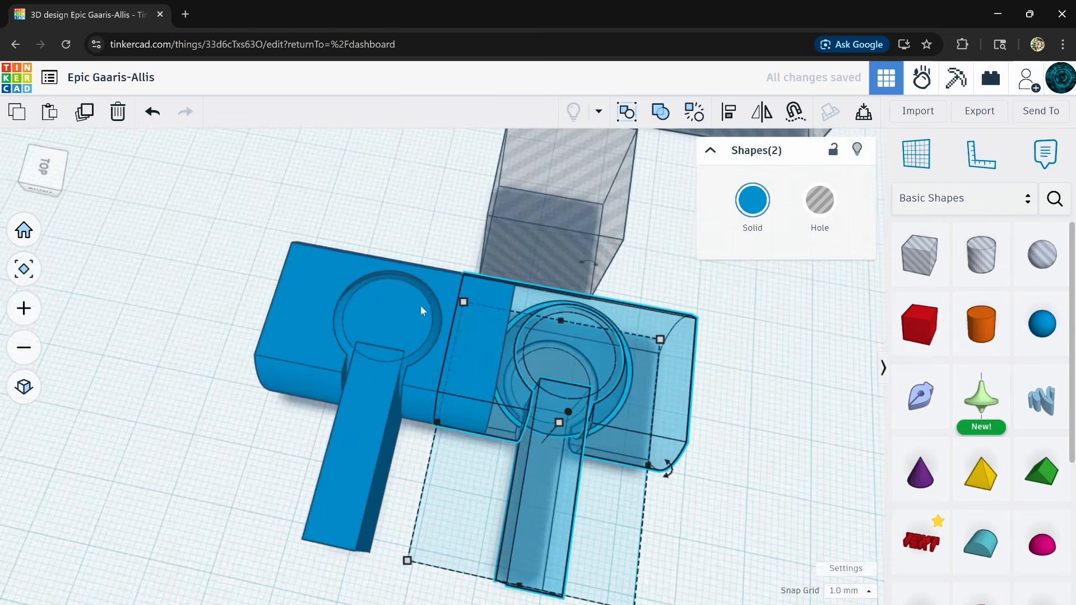
scroll(421, 306, "up", 2)
scroll(509, 388, "up", 1)
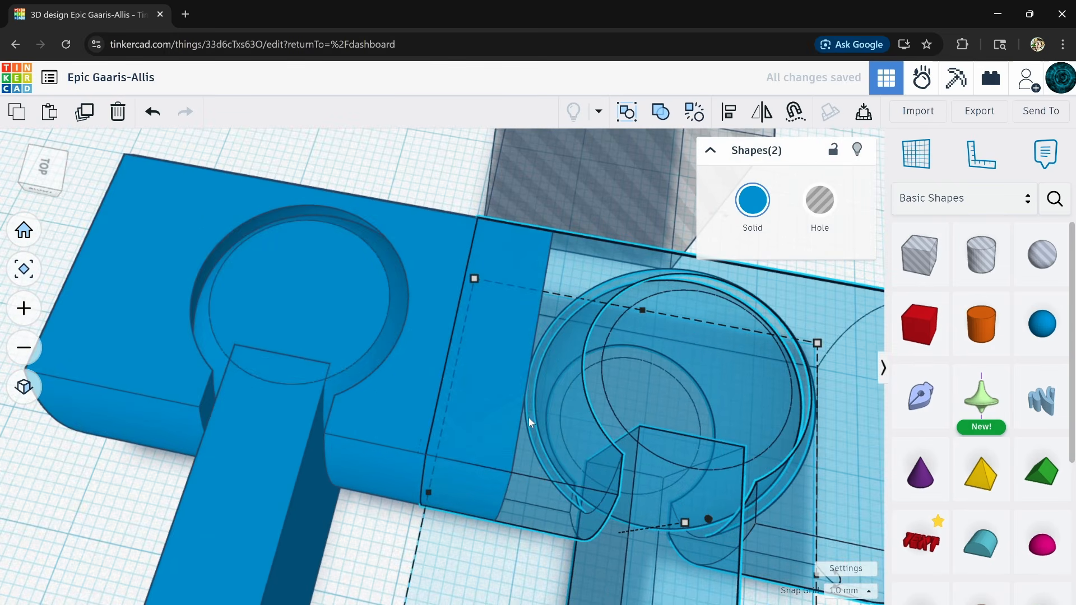
right_click_drag(529, 418, 531, 359)
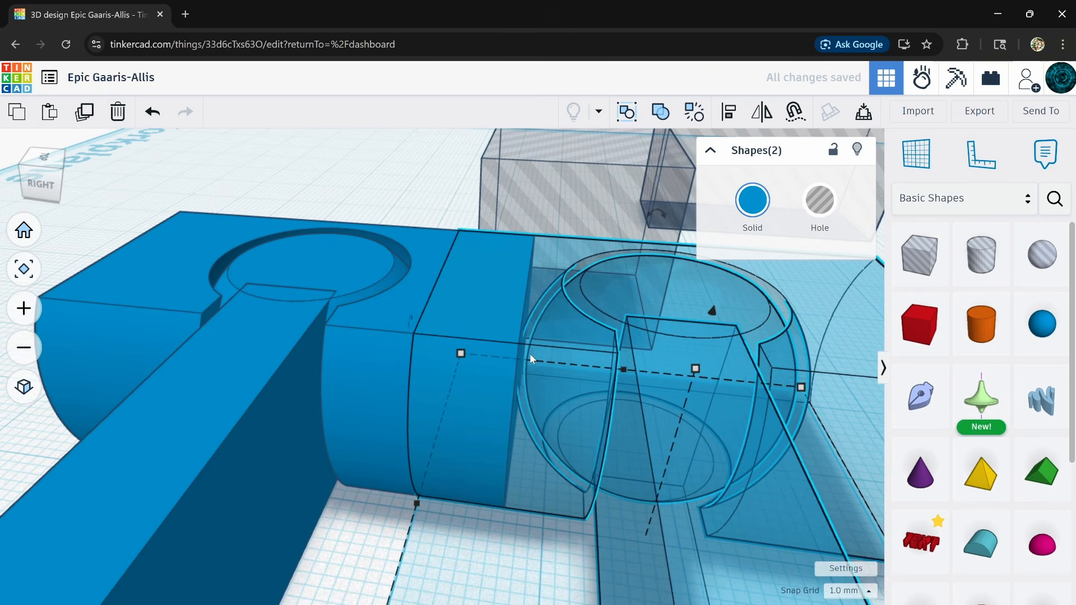
key("Right")
key("Right")
key("Right")
scroll(542, 387, "down", 2)
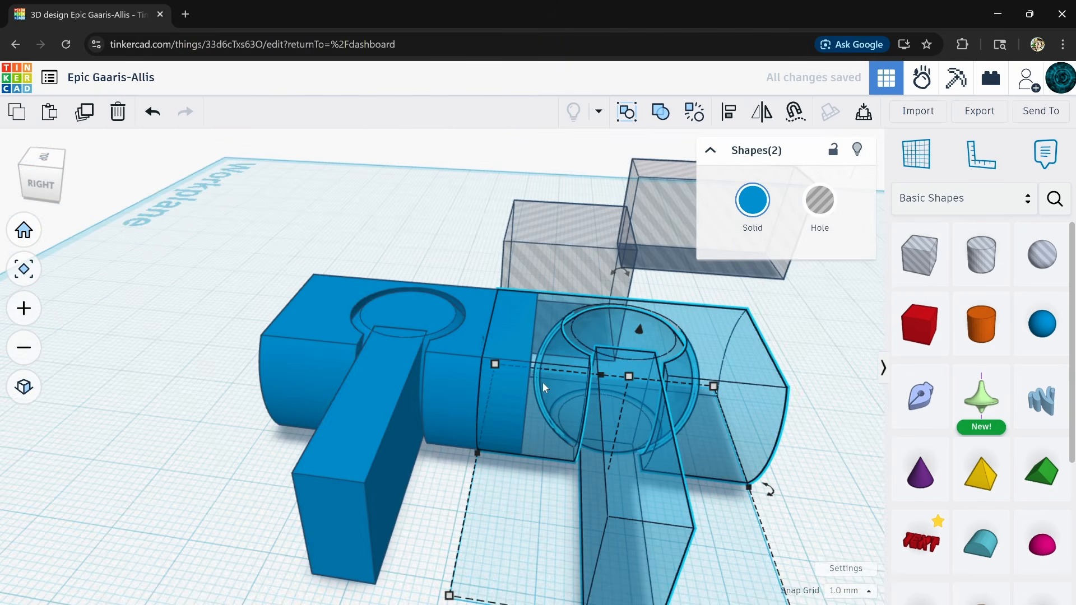
scroll(542, 382, "down", 6)
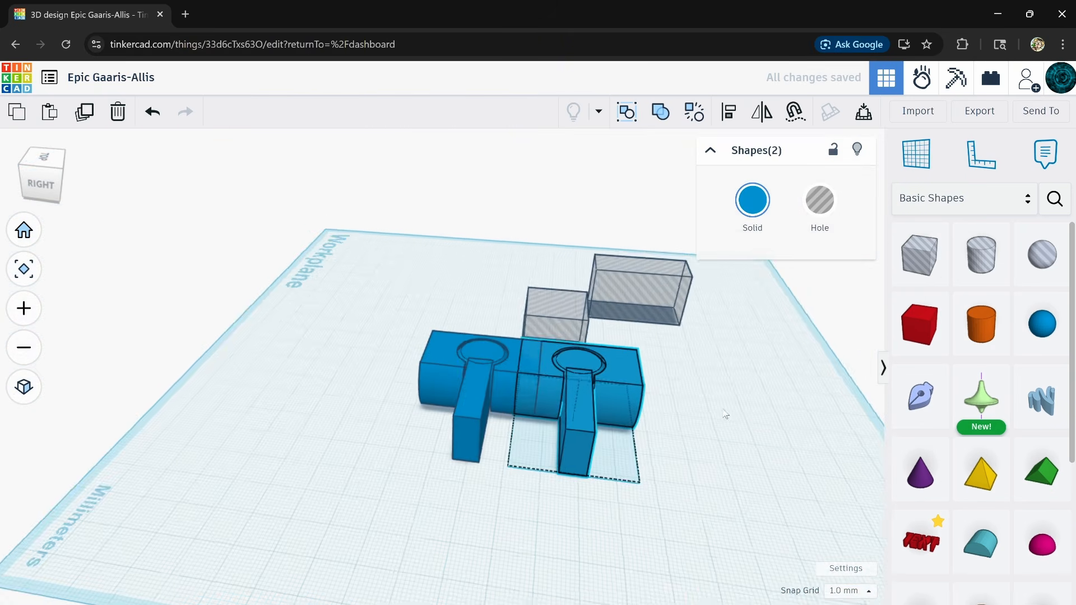
- Select the two spare hole boxes behind the joints and move them farther away
right_click_drag(543, 382, 511, 273)
left_click(511, 273)
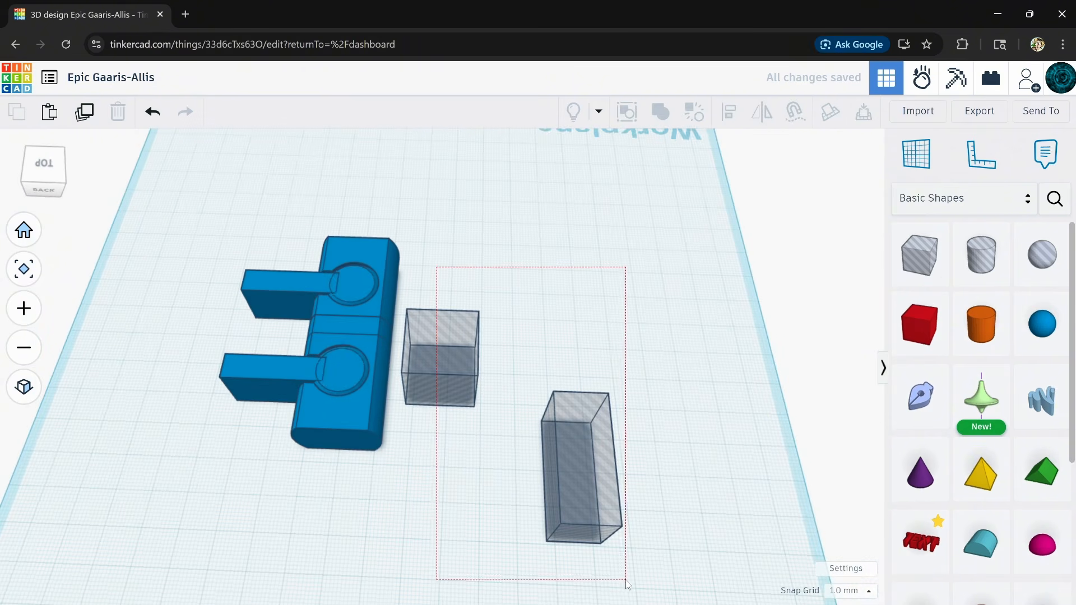
left_click_drag(627, 583, 635, 589)
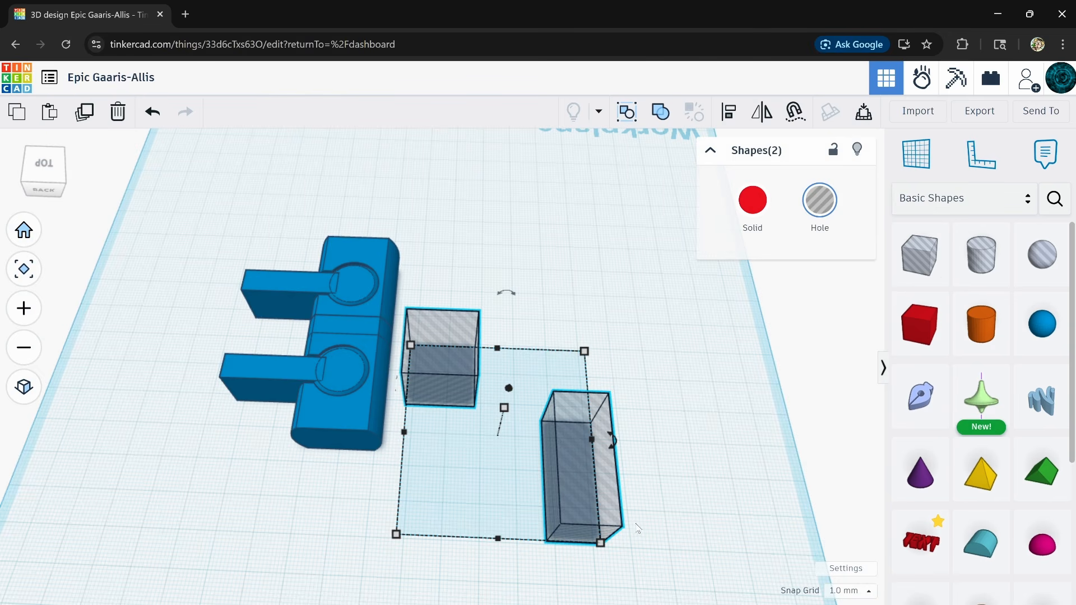
left_click_drag(453, 362, 751, 337)
right_click_drag(751, 336, 599, 396)
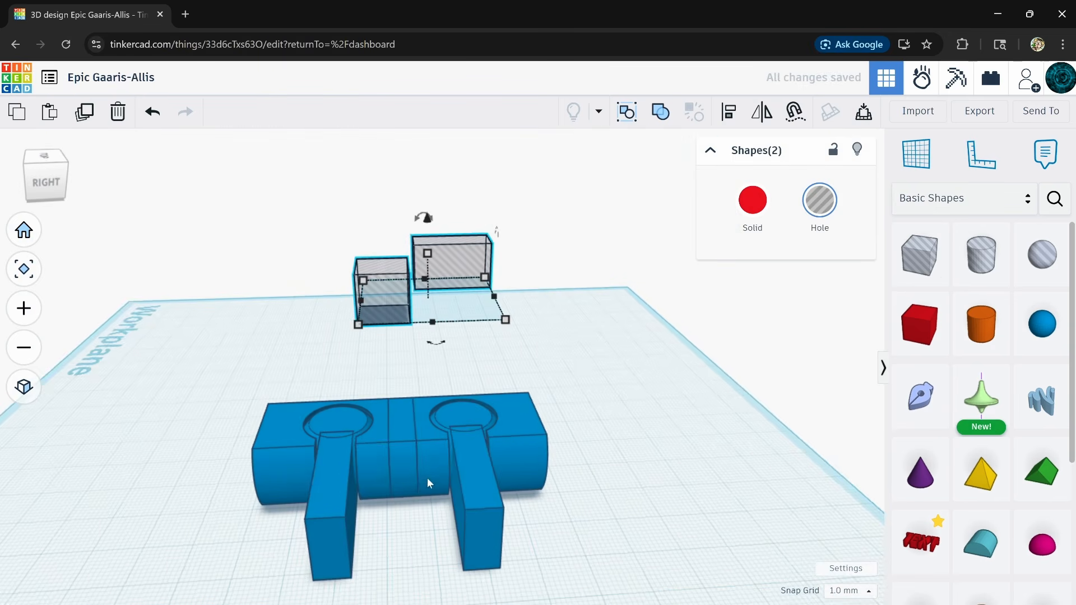
- Add both sockets to the selection and shift them with the hole boxes a short way toward the arms' free ends
left_click(382, 456, "shift")
scroll(392, 455, "up", 3)
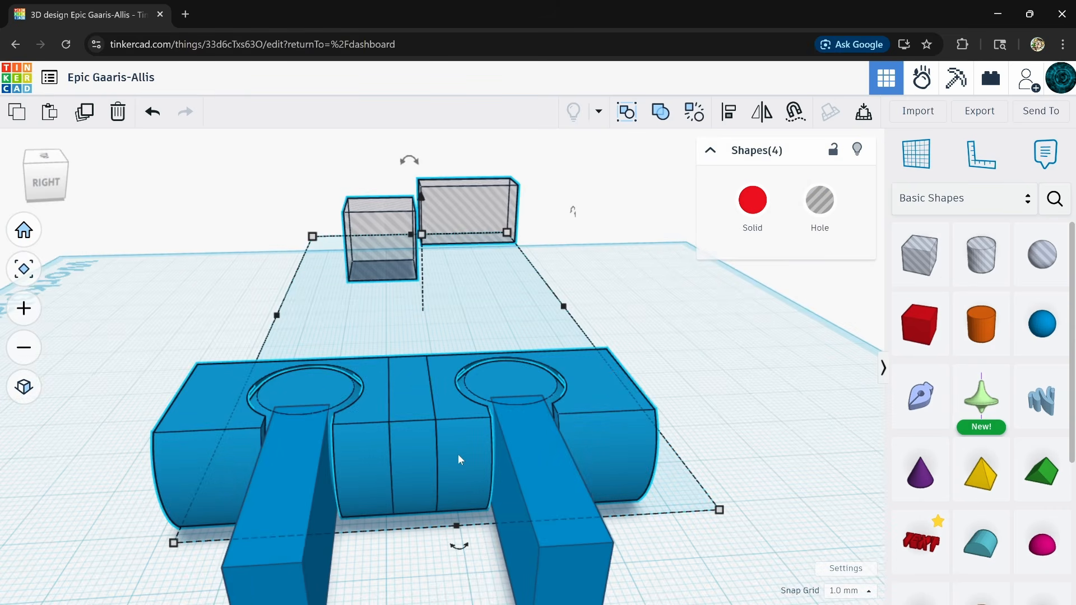
left_click_drag(457, 196, 466, 204)
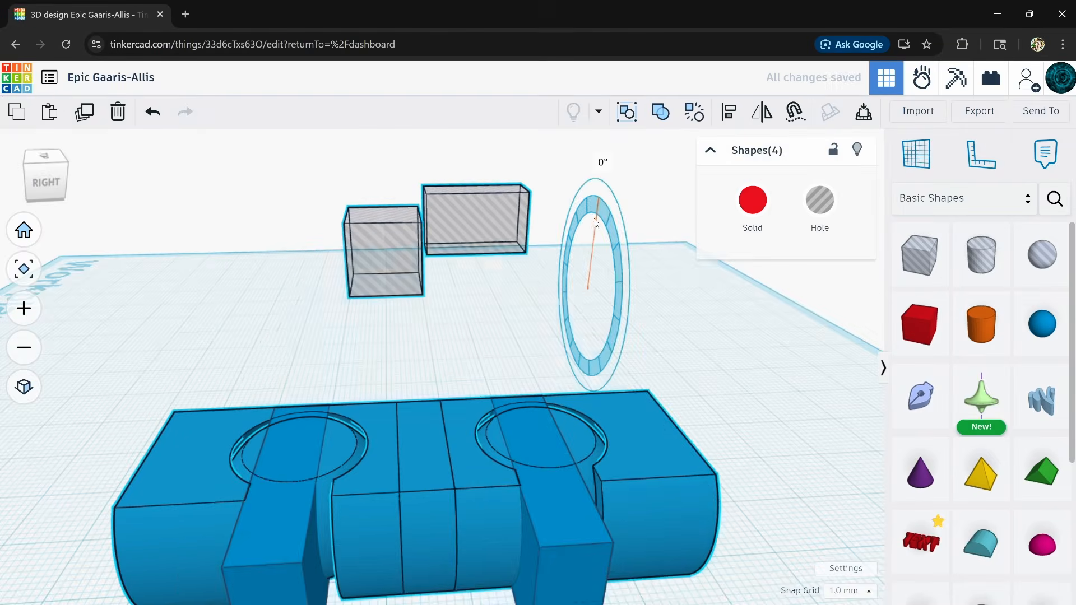
- Select only the two spare hole boxes and delete them
left_click(260, 189)
left_click_drag(263, 190, 522, 271)
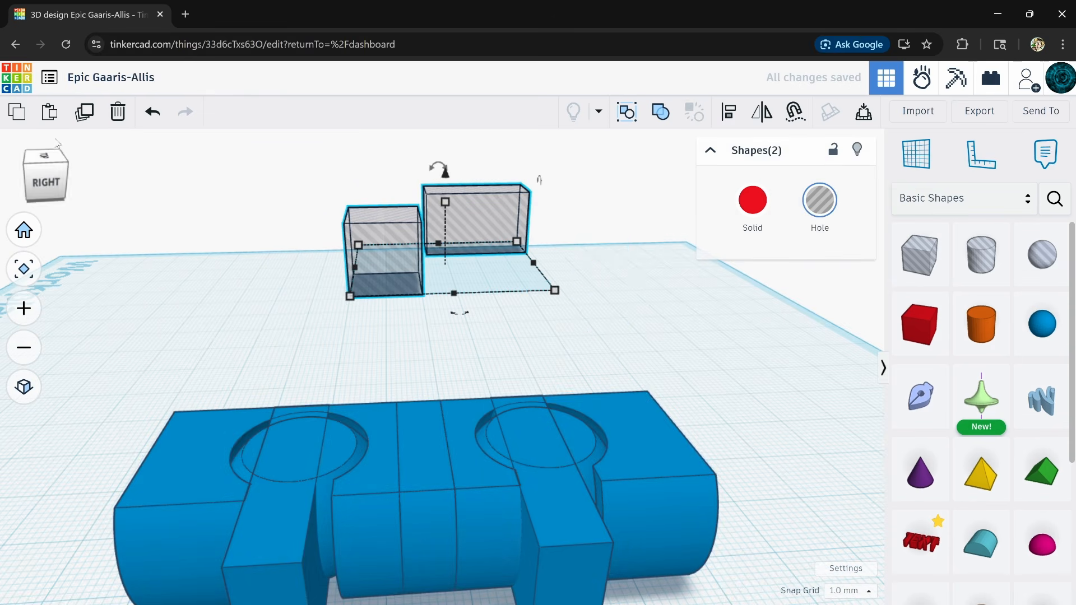
left_click(115, 112)
- Select both box arms and stretch their free ends outward to a length of 42 mm
right_click_drag(357, 289, 636, 508)
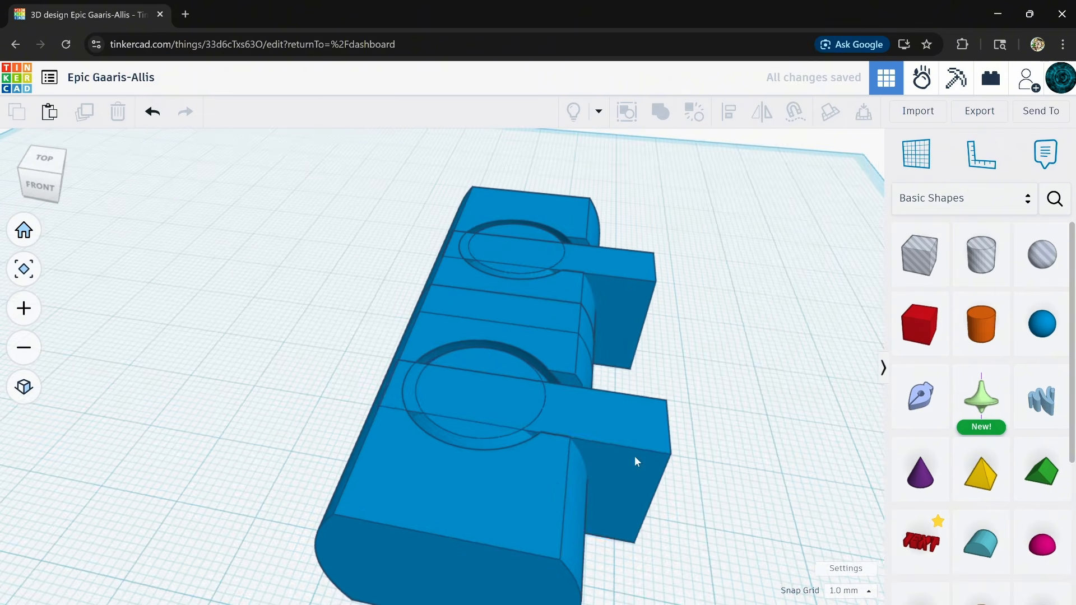
left_click(634, 456)
left_click(620, 299)
middle_click_drag(727, 511, 605, 432)
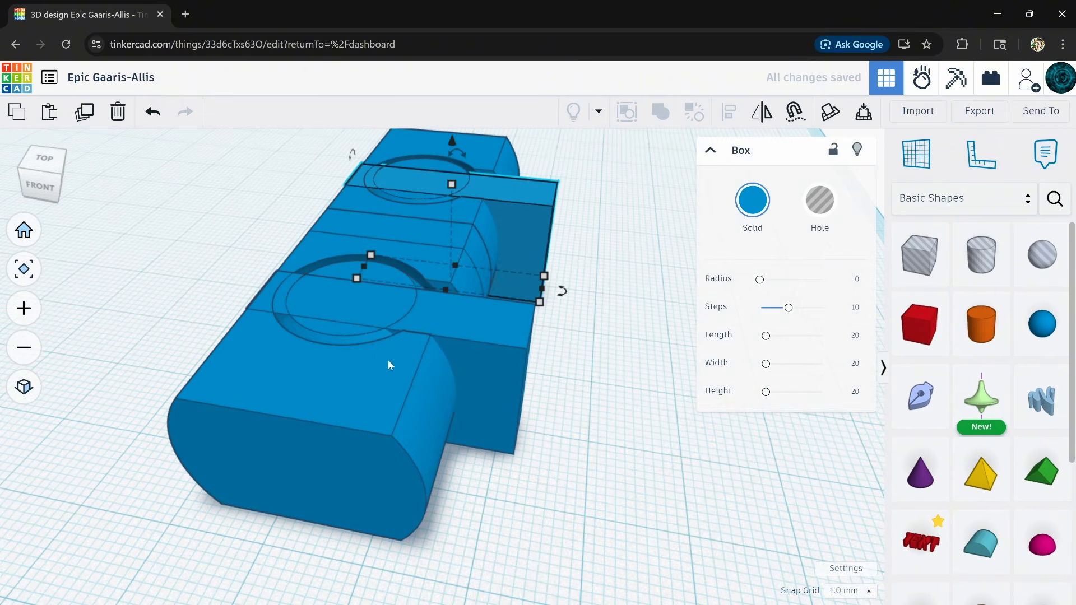
left_click(484, 370, "shift")
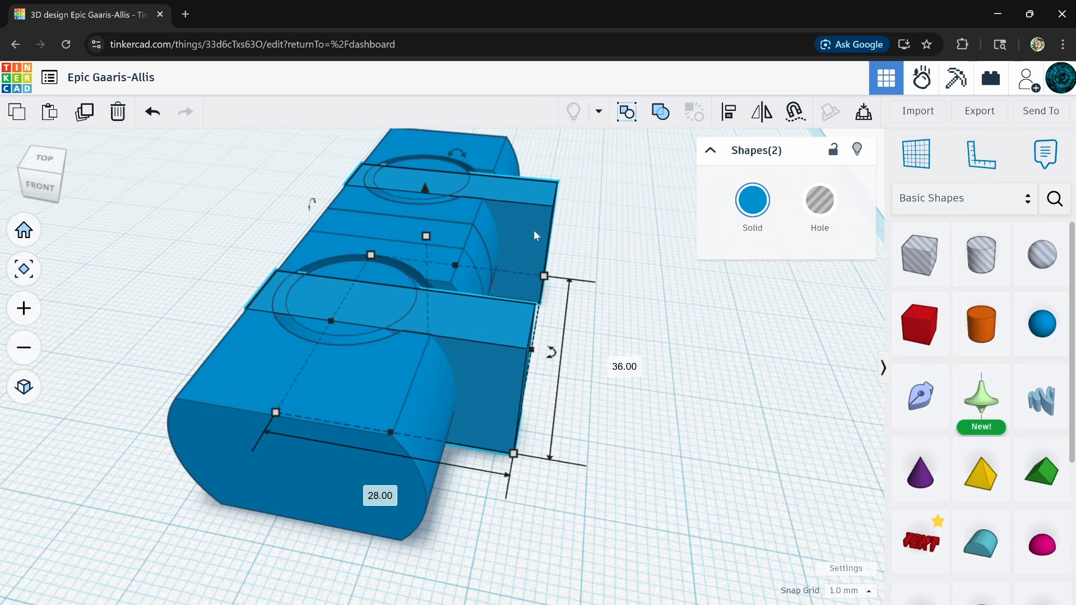
left_click_drag(532, 349, 671, 379)
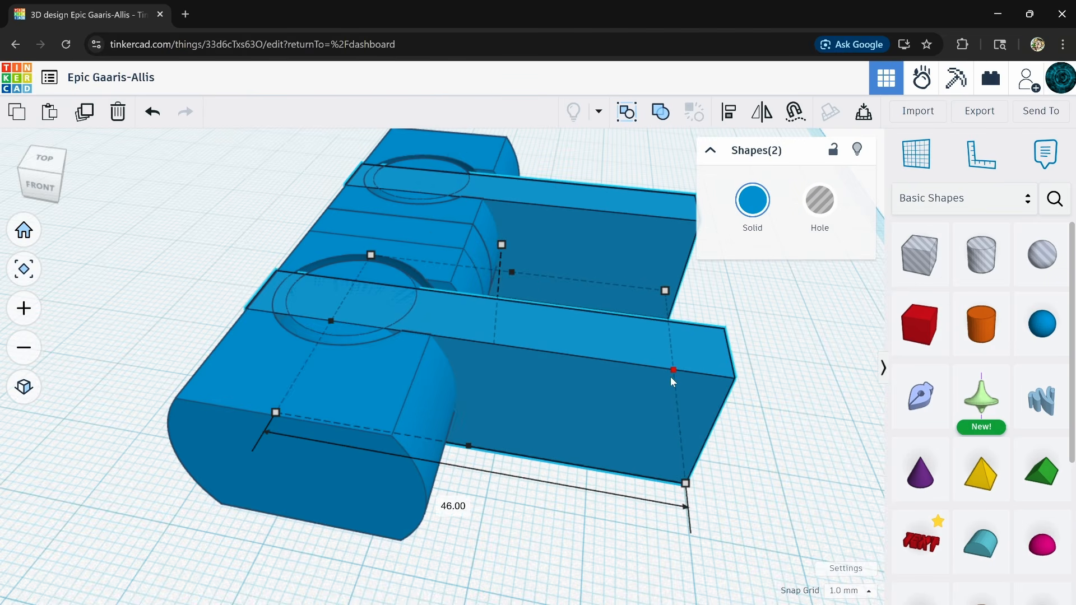
left_click_drag(672, 379, 644, 373)
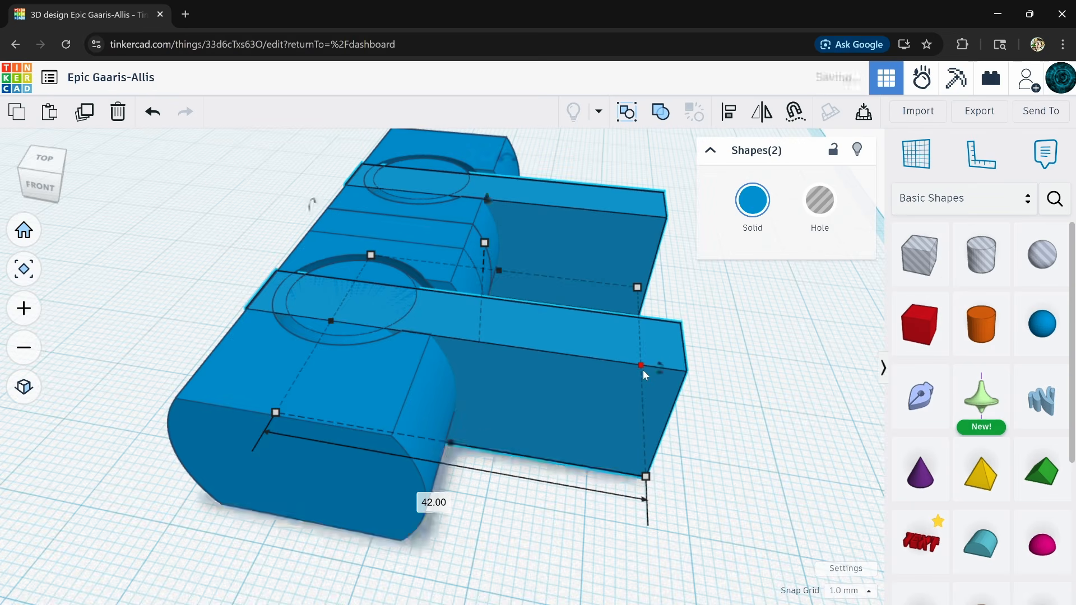
right_click_drag(437, 448, 473, 506)
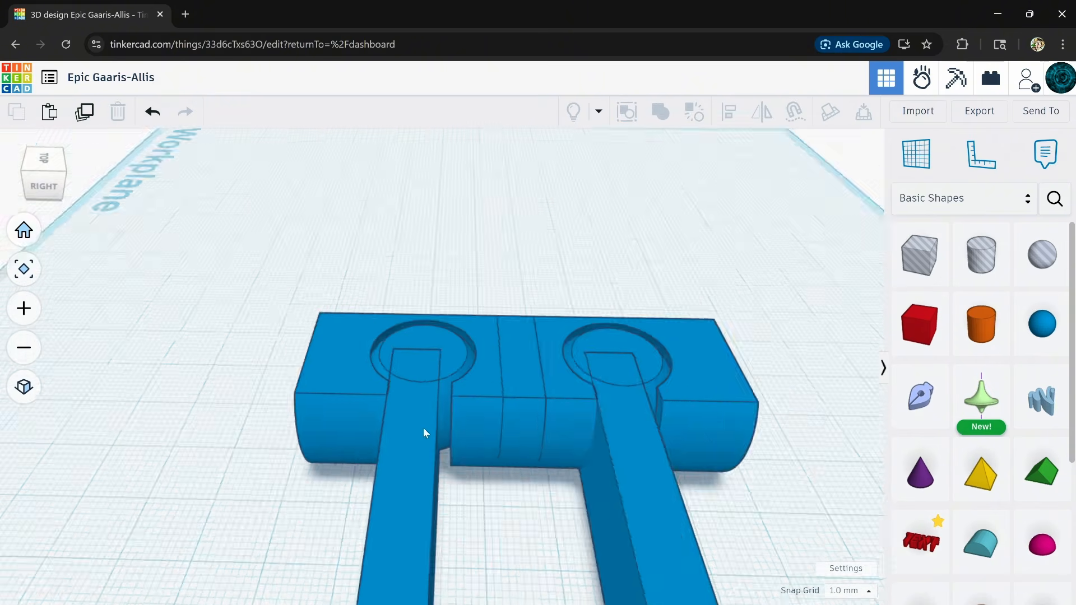
- Select the first joint's arm and its socket, and align the arm to the middle of the socket's length
scroll(424, 432, "up", 3)
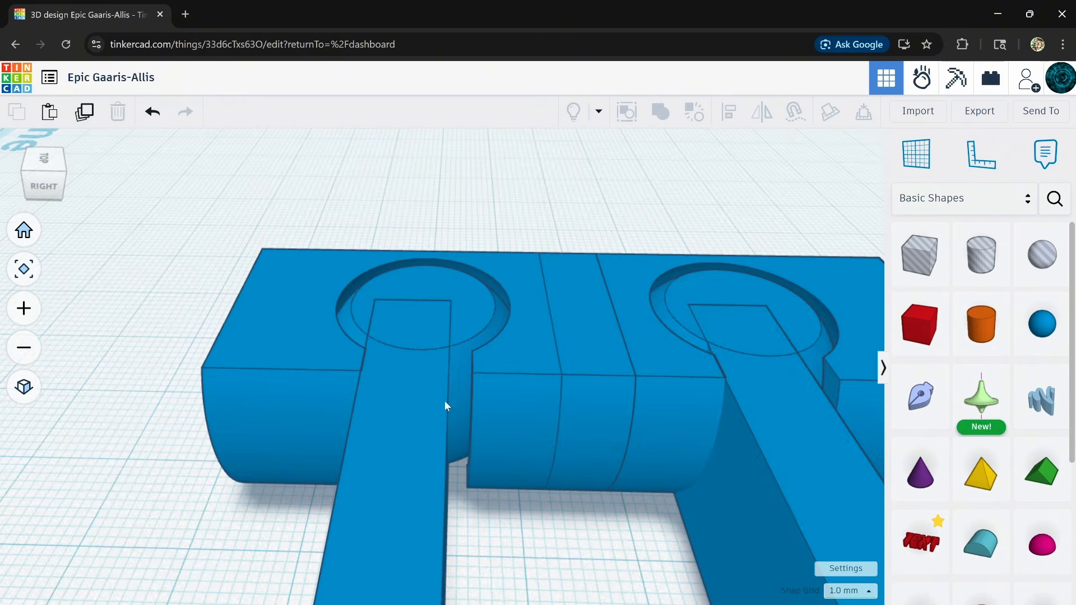
left_click(372, 502)
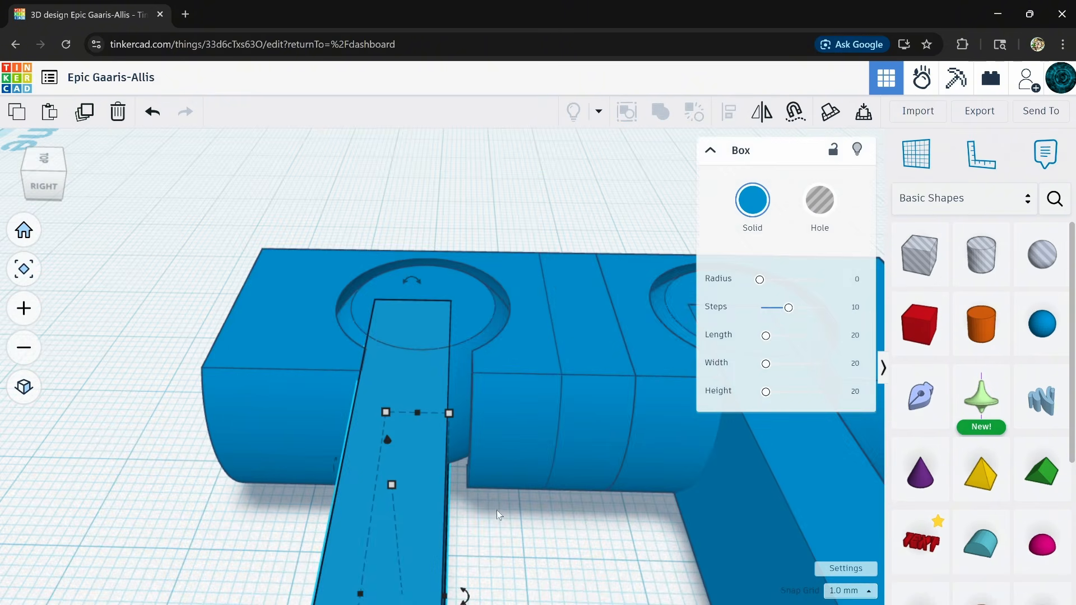
scroll(497, 510, "down", 3)
left_click(474, 382, "shift")
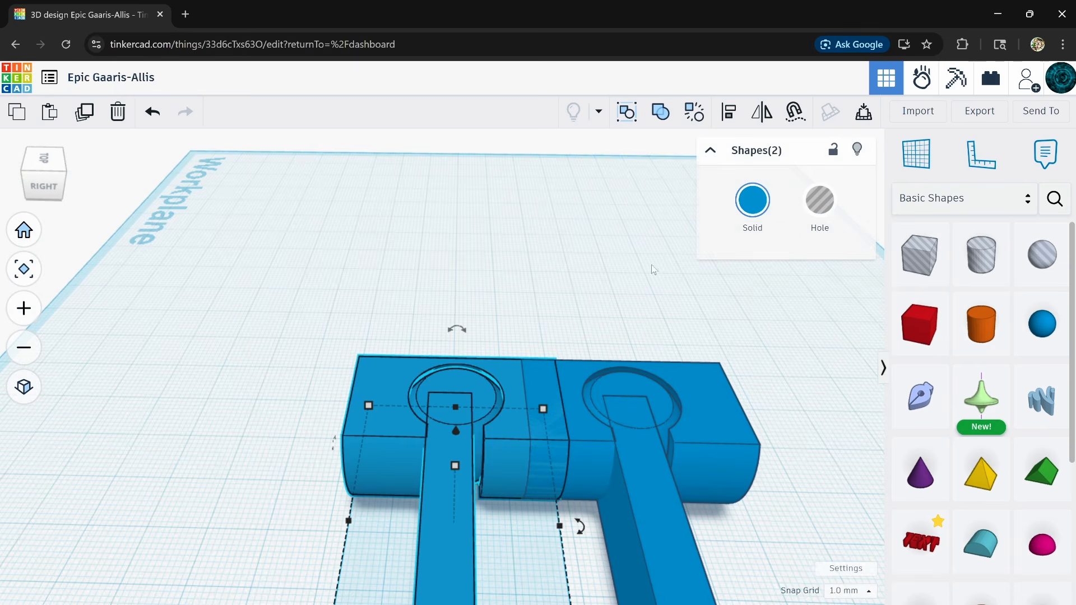
middle_click_drag(510, 511, 509, 432)
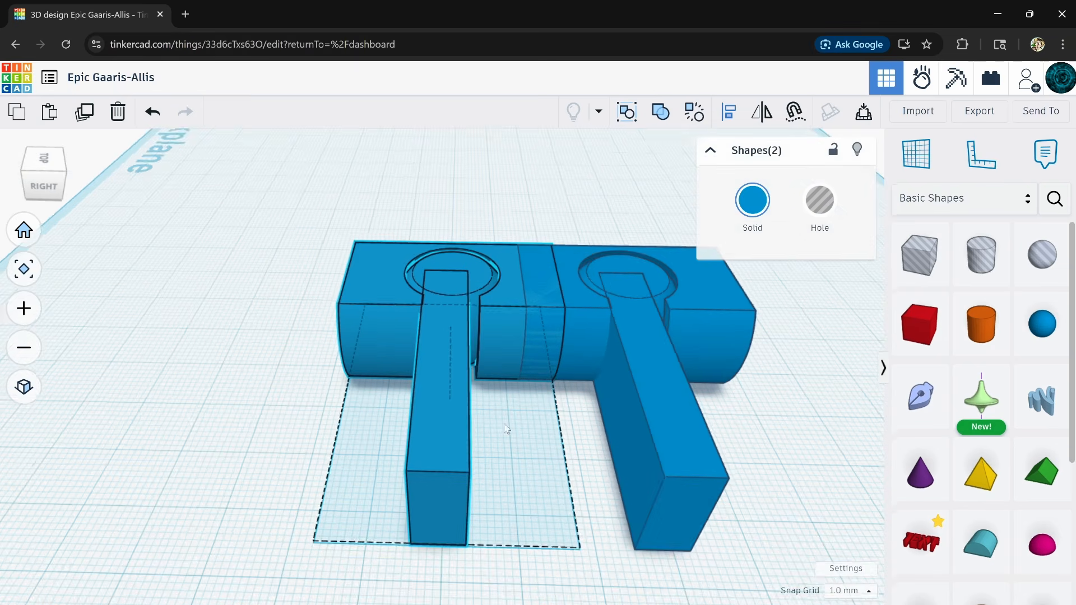
- Select the second joint's socket and arm, and align them on their centres
left_click(572, 291)
left_click(621, 298, "shift")
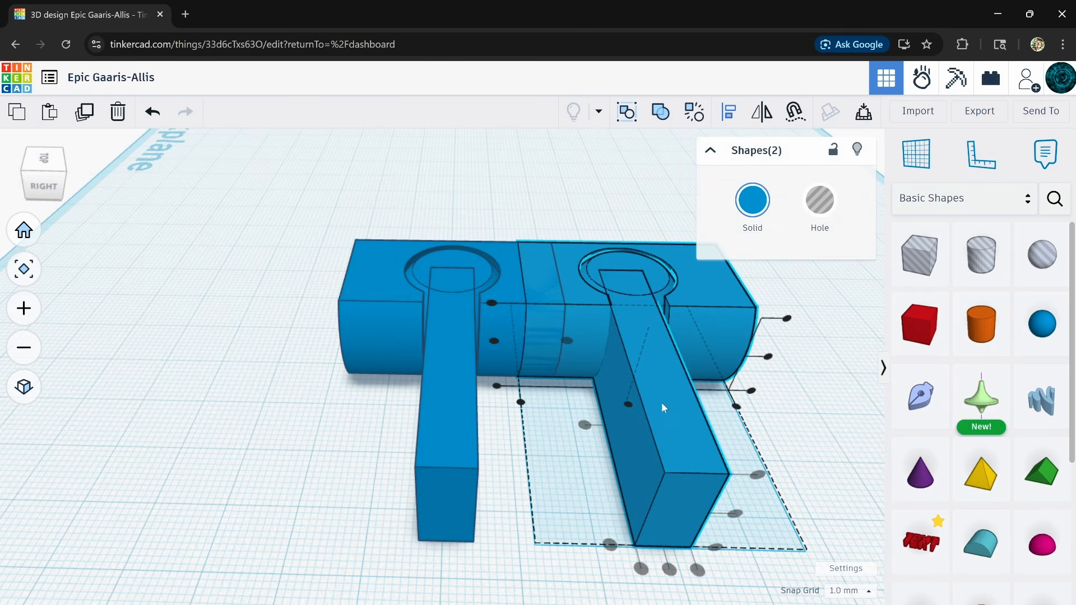
left_click(628, 403)
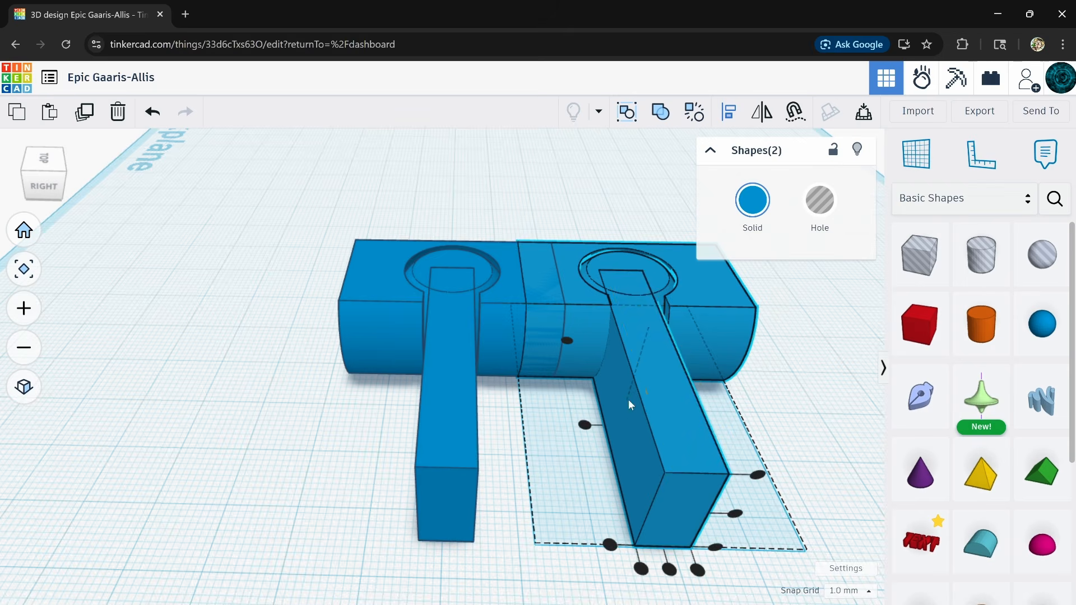
- Duplicate both box arms and move the copies to the opposite side of the socket block
left_click(752, 412)
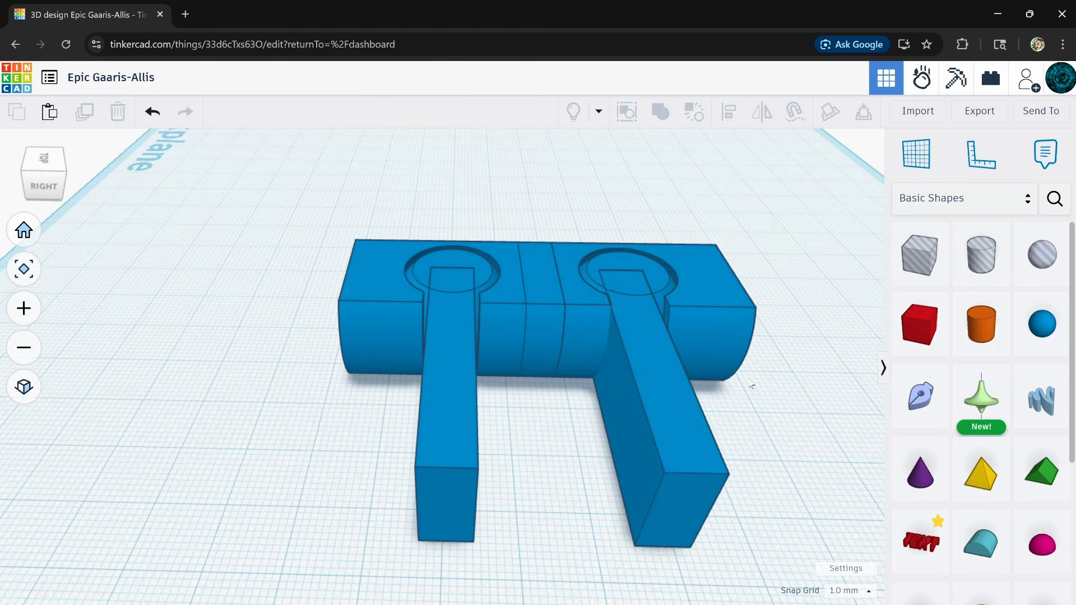
left_click_drag(601, 280, 600, 279)
left_click(660, 112)
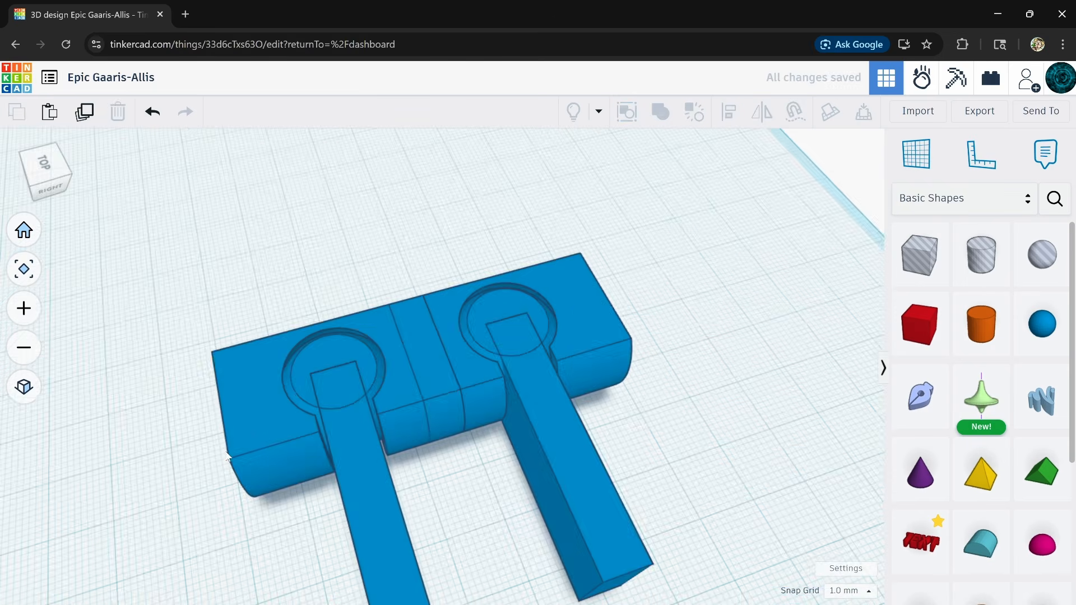
right_click_drag(230, 451, 615, 335)
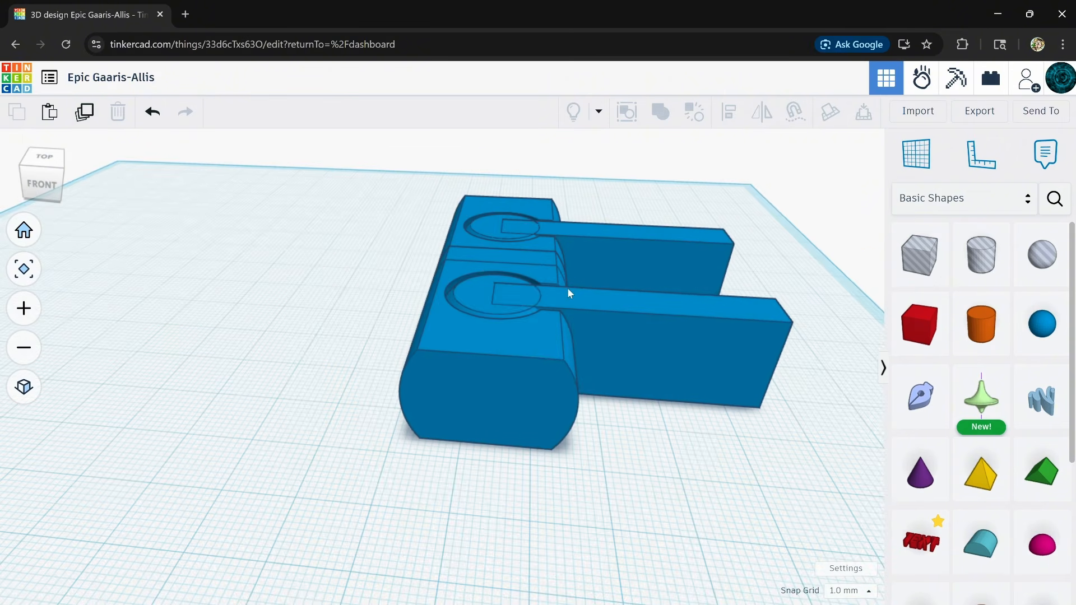
right_click_drag(565, 286, 640, 374)
left_click_drag(701, 260, 707, 483)
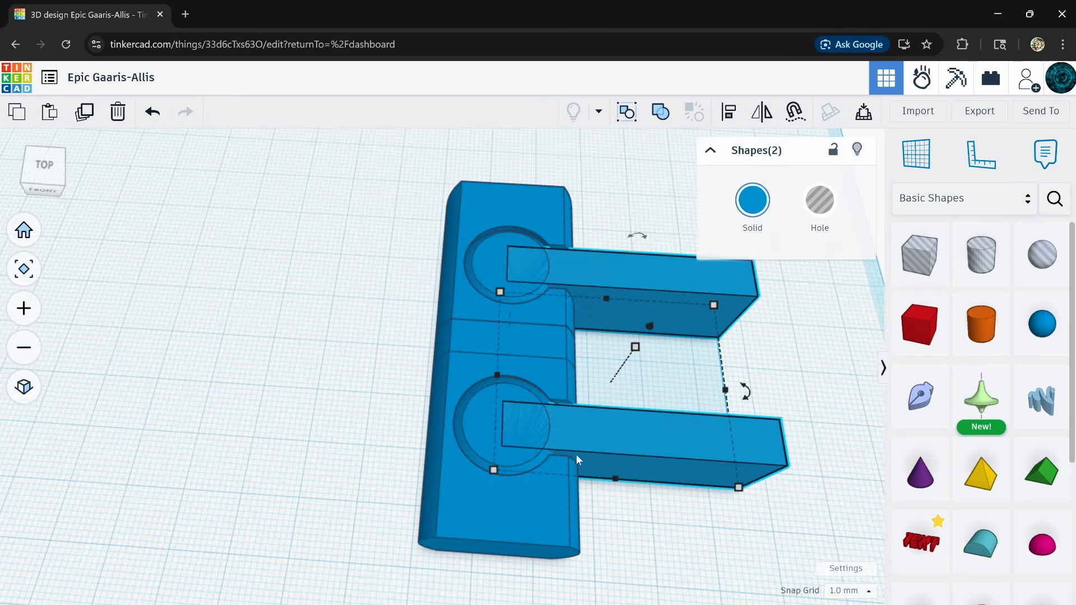
left_click(84, 114)
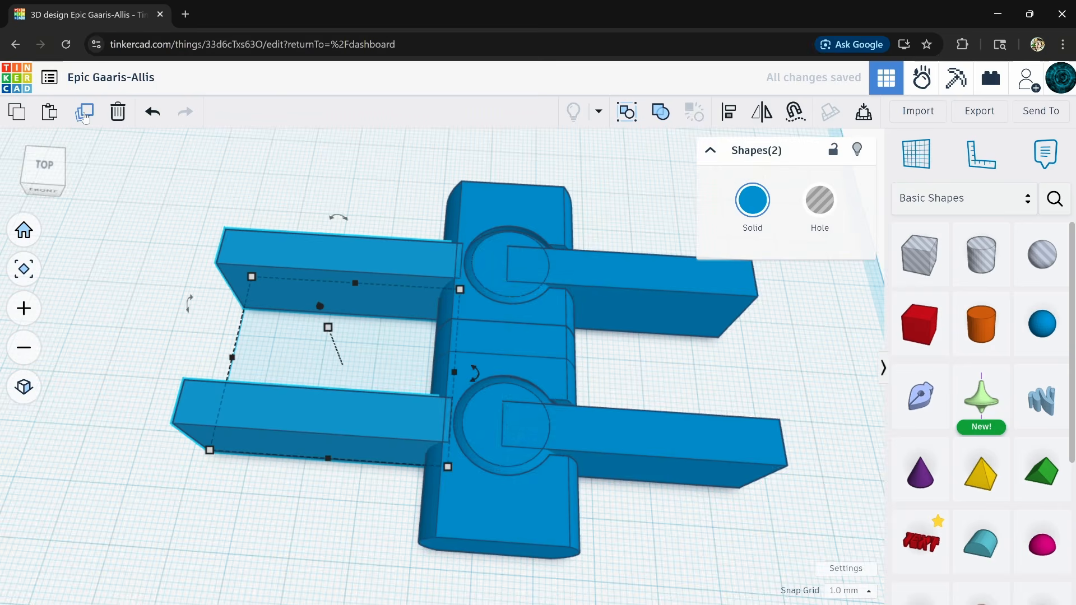
- Spread the two copied arms apart, shifting each one toward its nearer outer end of the socket block
left_click(284, 490)
left_click(332, 280)
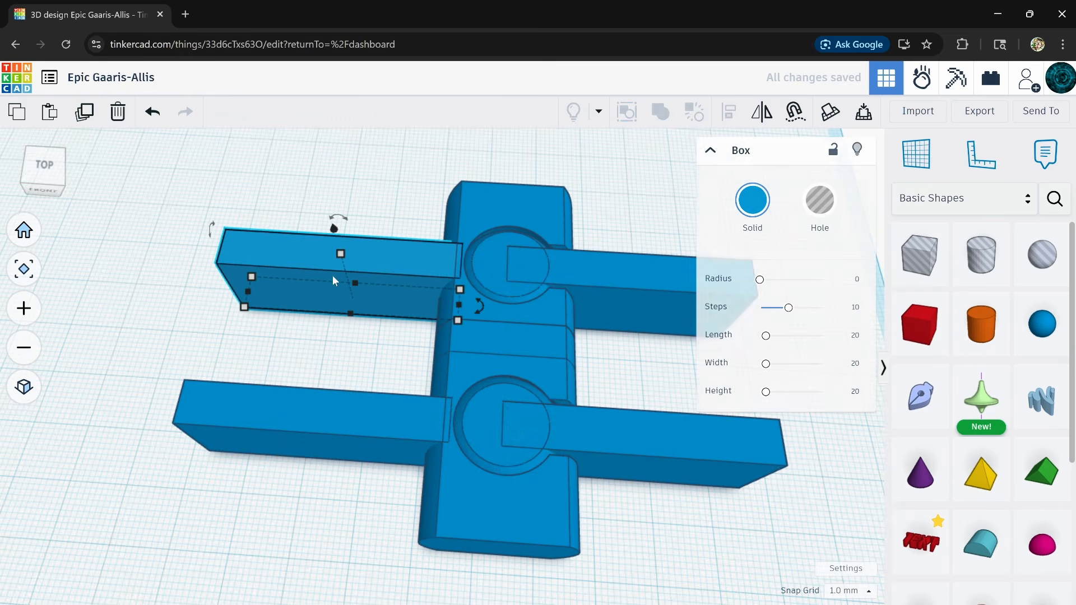
key("shift+Up")
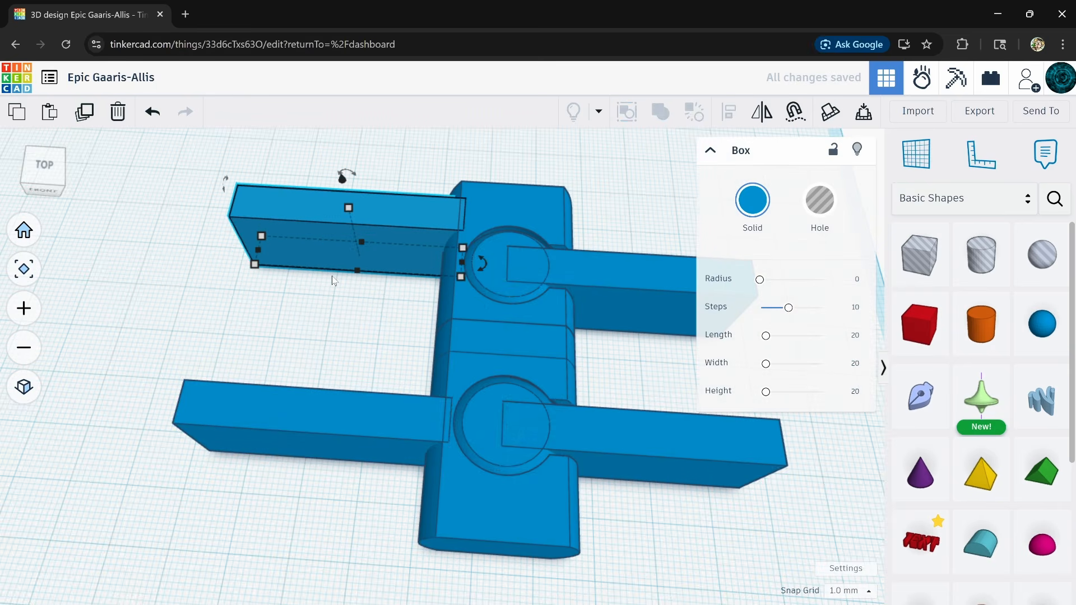
left_click(348, 429)
key("shift+Down")
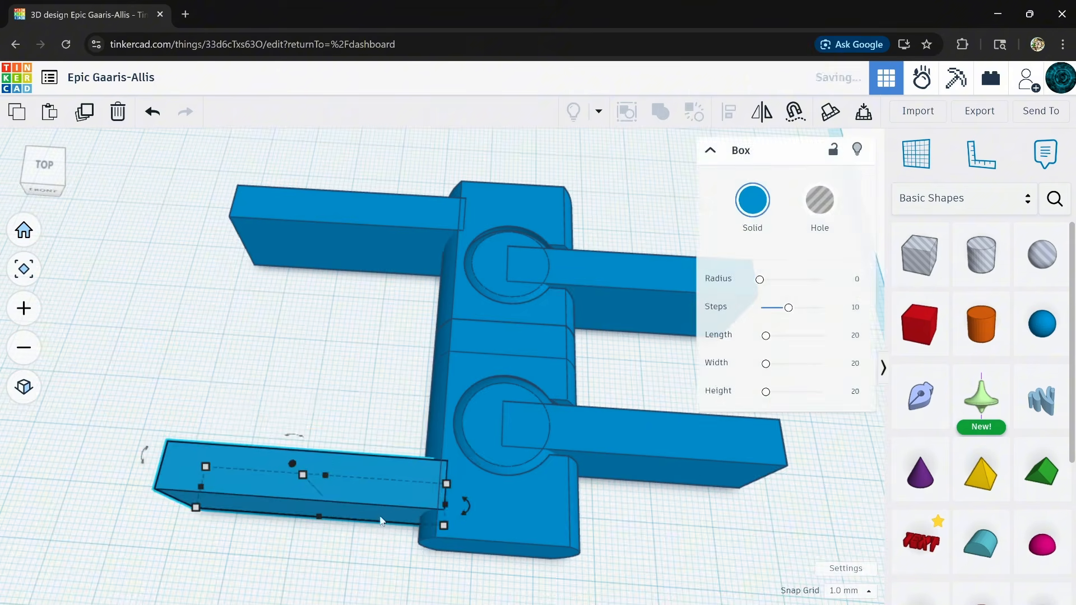
left_click(380, 522)
- Duplicate one of the spread arms and rotate the duplicate 90° horizontally so it lies crosswise
right_click_drag(648, 512, 180, 497)
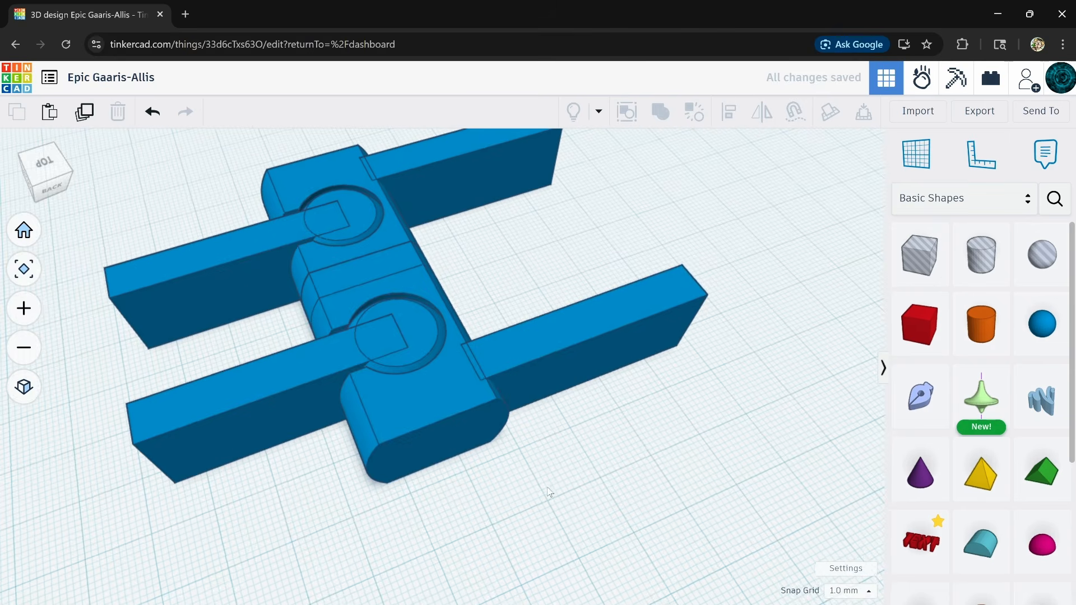
right_click_drag(550, 492, 228, 498)
left_click(166, 124)
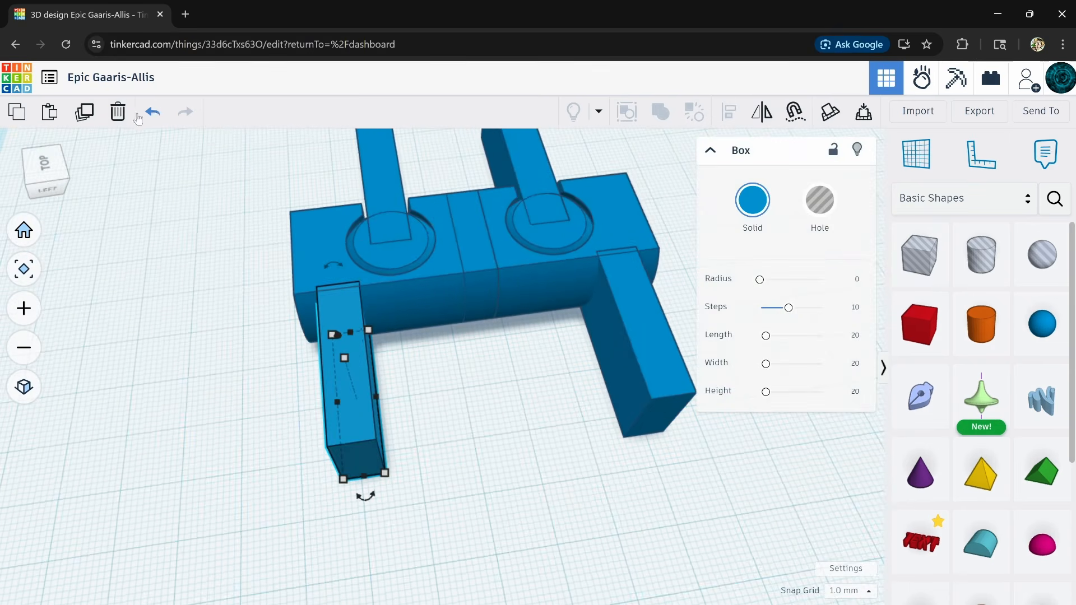
left_click(84, 115)
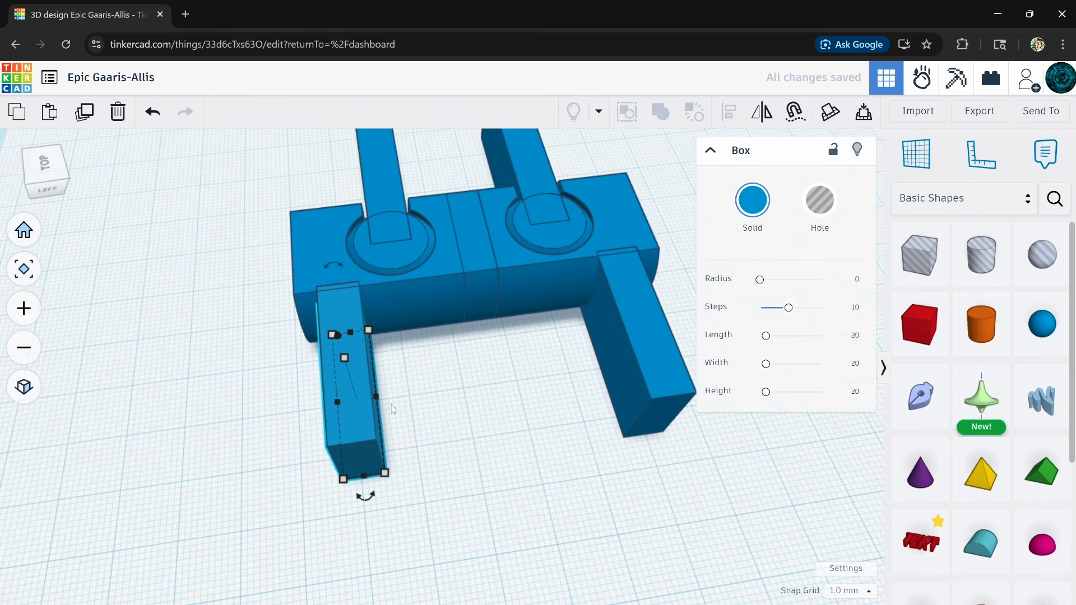
left_click_drag(376, 498, 264, 425)
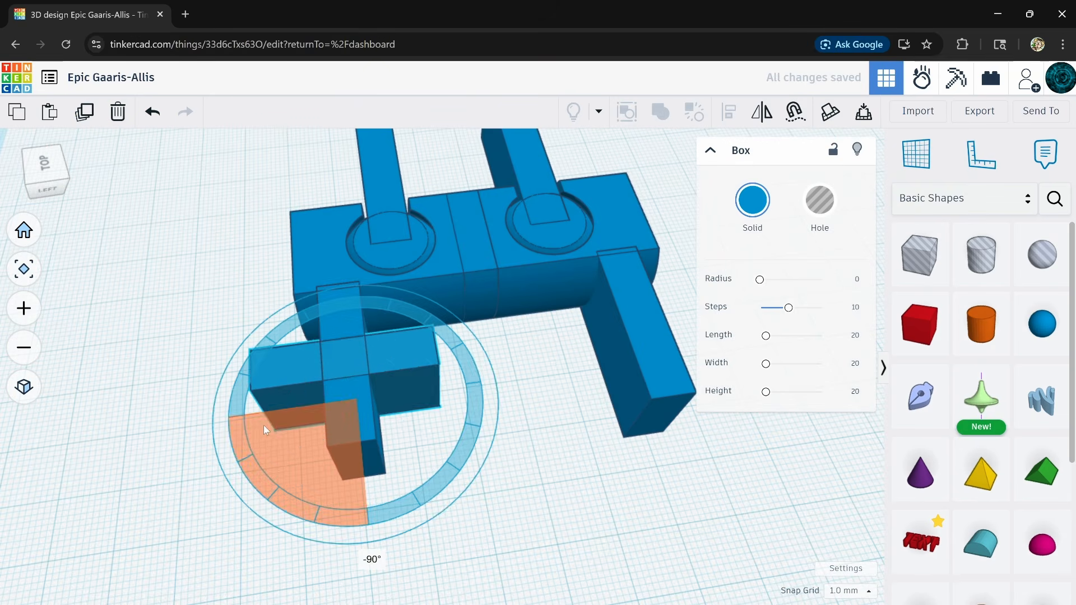
- Position the rotated bar across the free ends of the spread arms and stretch it to 50 mm as a crossbar
left_click_drag(426, 345, 537, 387)
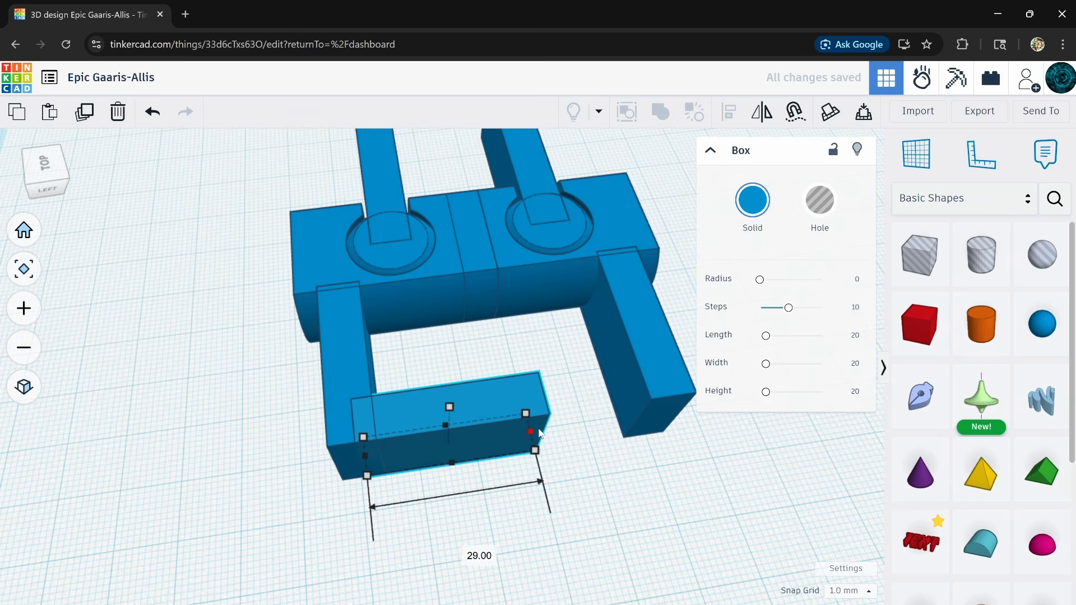
left_click_drag(531, 432, 650, 419)
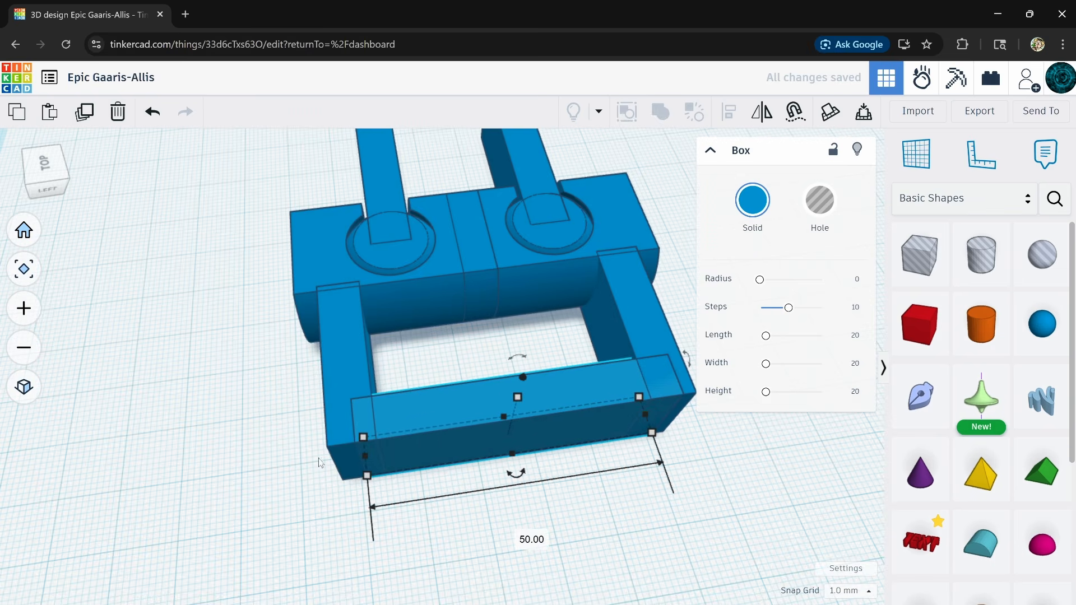
scroll(473, 459, "up", 5)
scroll(473, 458, "down", 5)
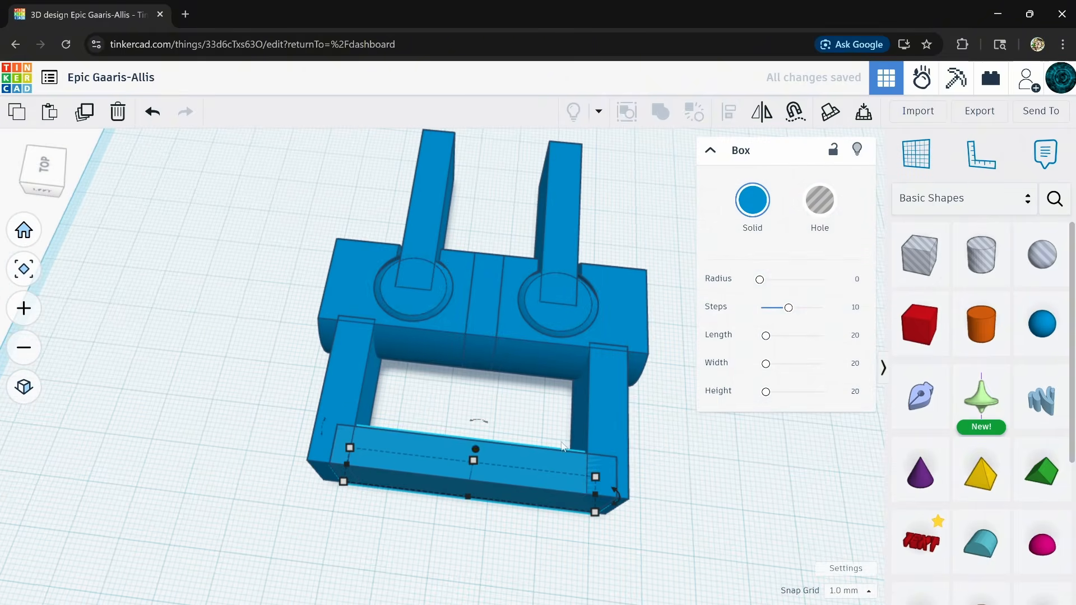
right_click_drag(564, 447, 280, 461)
middle_click_drag(476, 487, 250, 401)
scroll(250, 401, "down", 4)
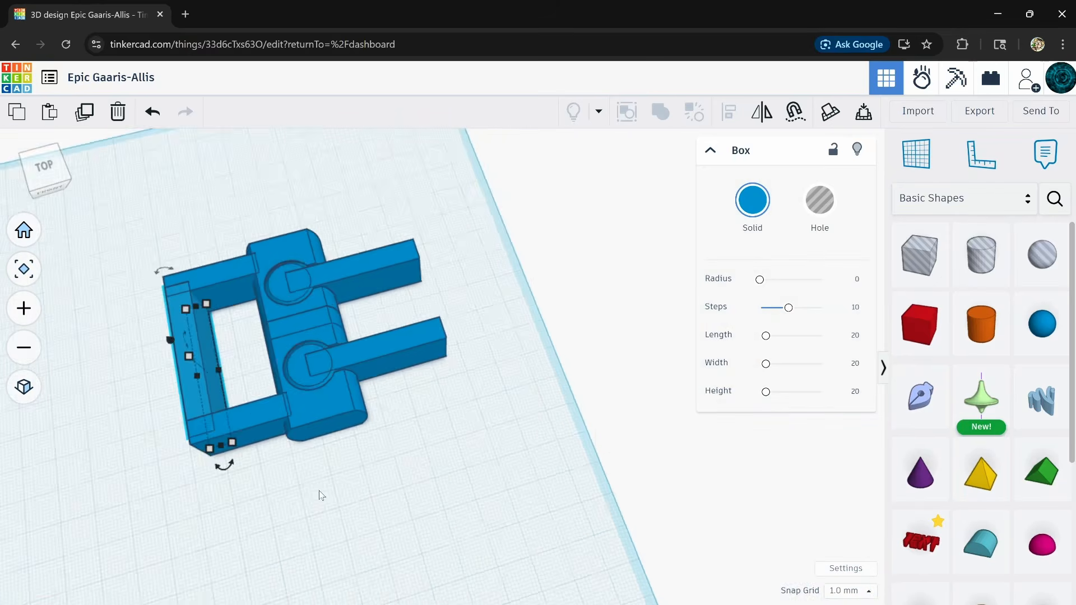
right_click_drag(321, 495, 195, 343)
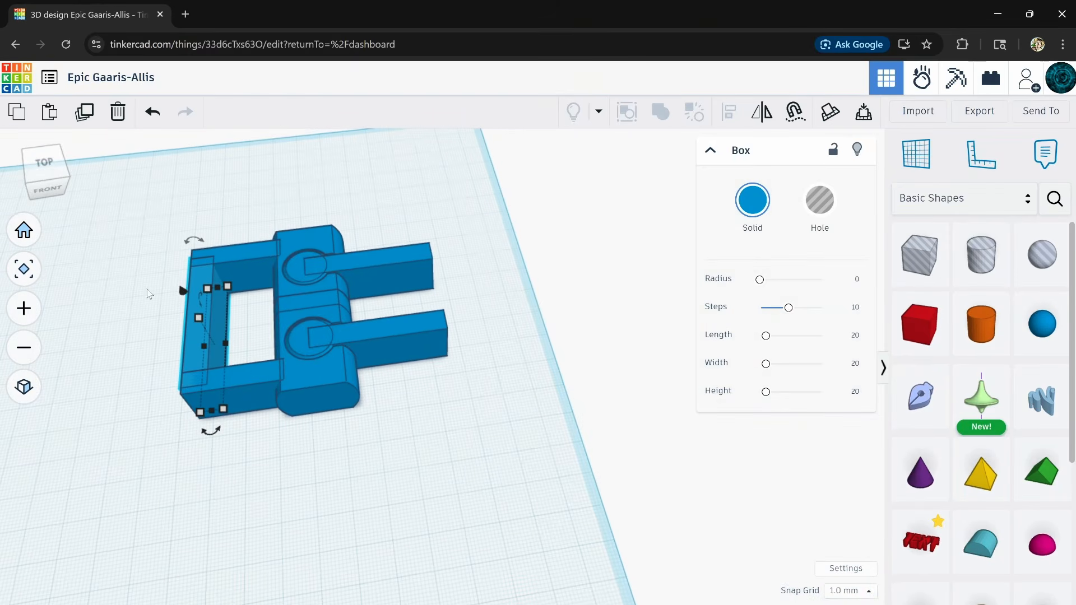
left_click(252, 258, "shift")
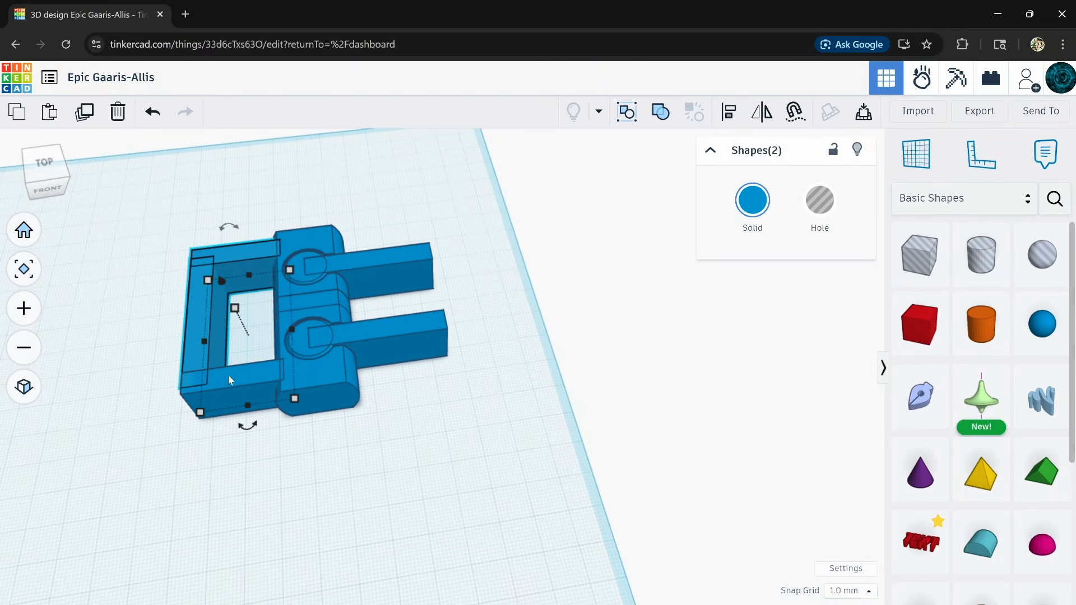
left_click(229, 380, "shift")
left_click(125, 323)
- Duplicate the crossbar and shift the duplicate across to the free ends of the two arms coming from the ball joints
left_click(201, 325)
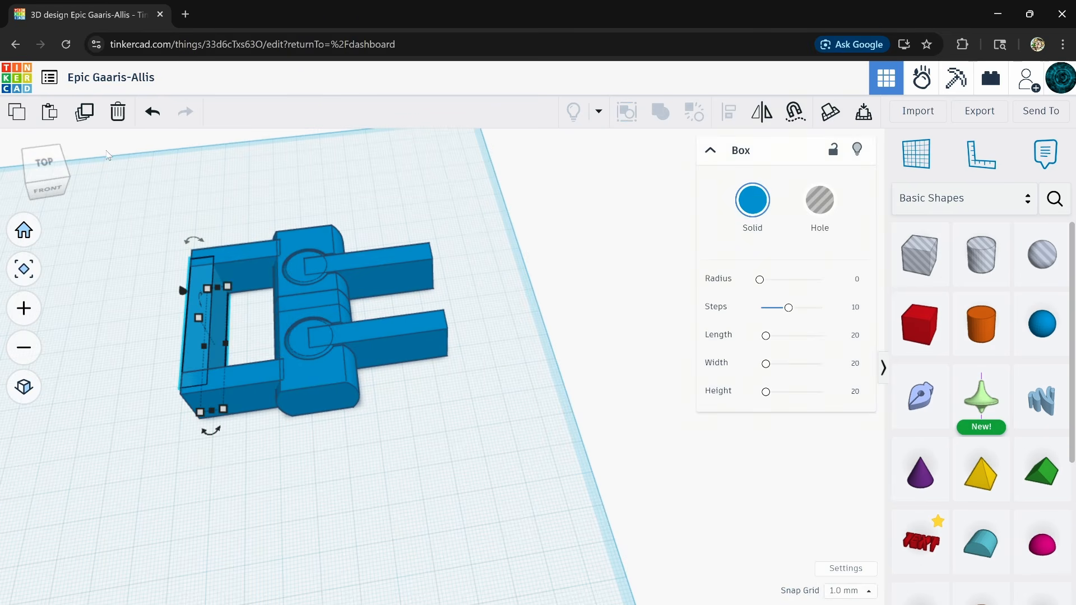
key("shift+Right")
key("shift+Right")
key("shift+Right")
key("shift+Right")
key("shift+Right")
key("shift+Right")
key("shift+Right")
key("shift+Right")
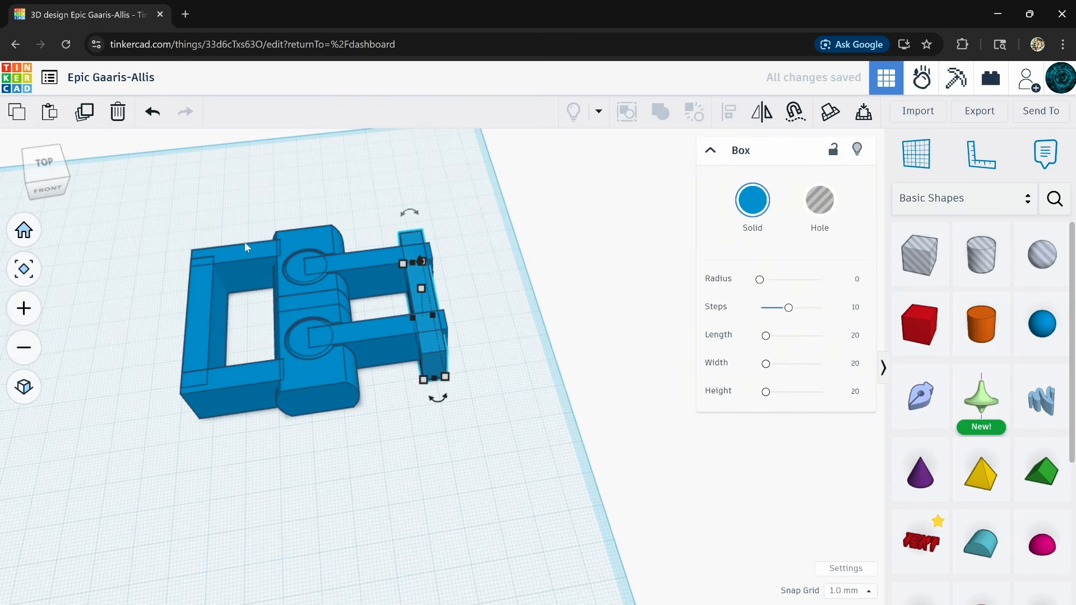
key("shift+Left")
- Shorten the duplicated crossbar at both ends to 36 mm and nudge it outward until it is flush with the arm ends
scroll(437, 319, "up", 3)
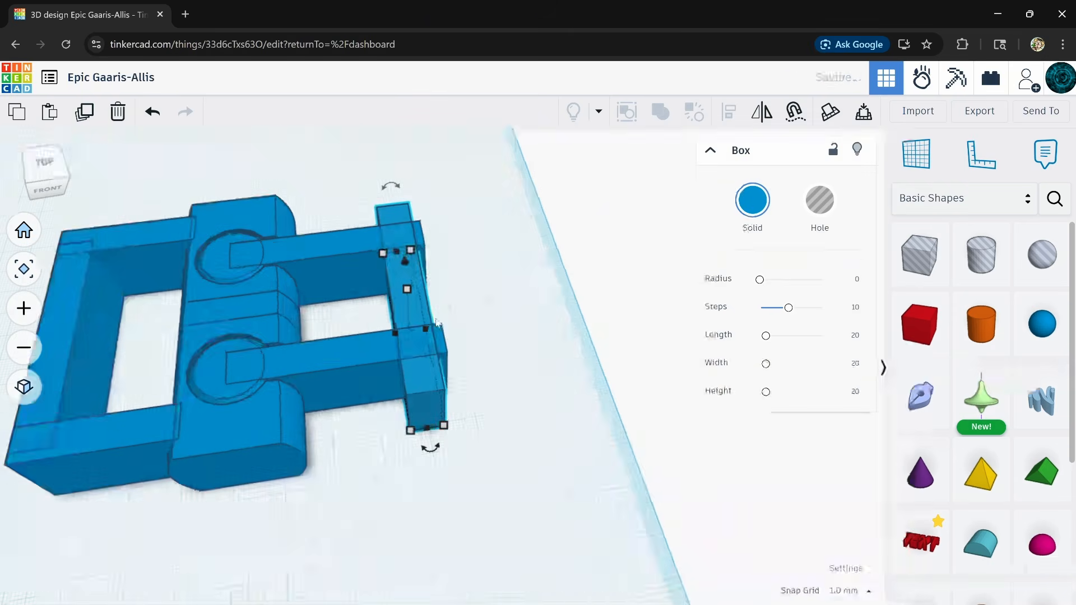
right_click_drag(328, 345, 204, 324)
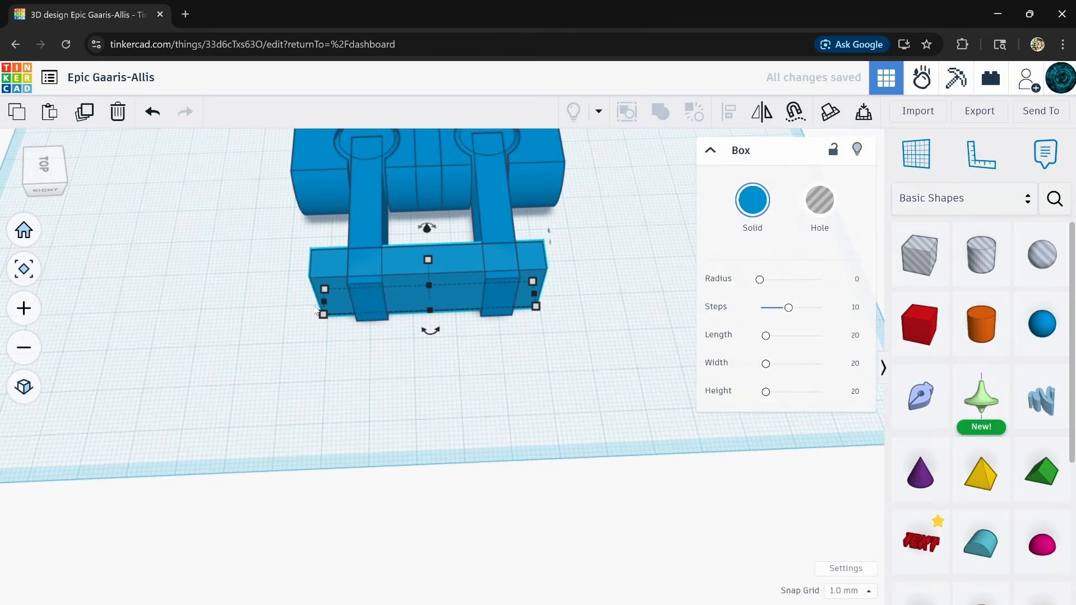
left_click_drag(324, 303, 347, 308)
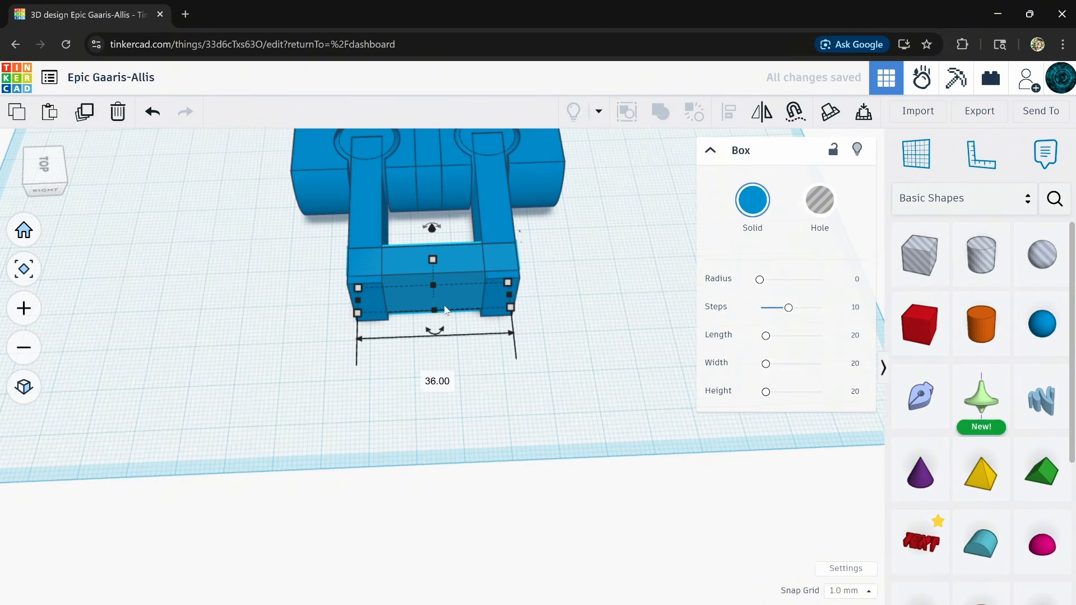
key("Down")
key("Down")
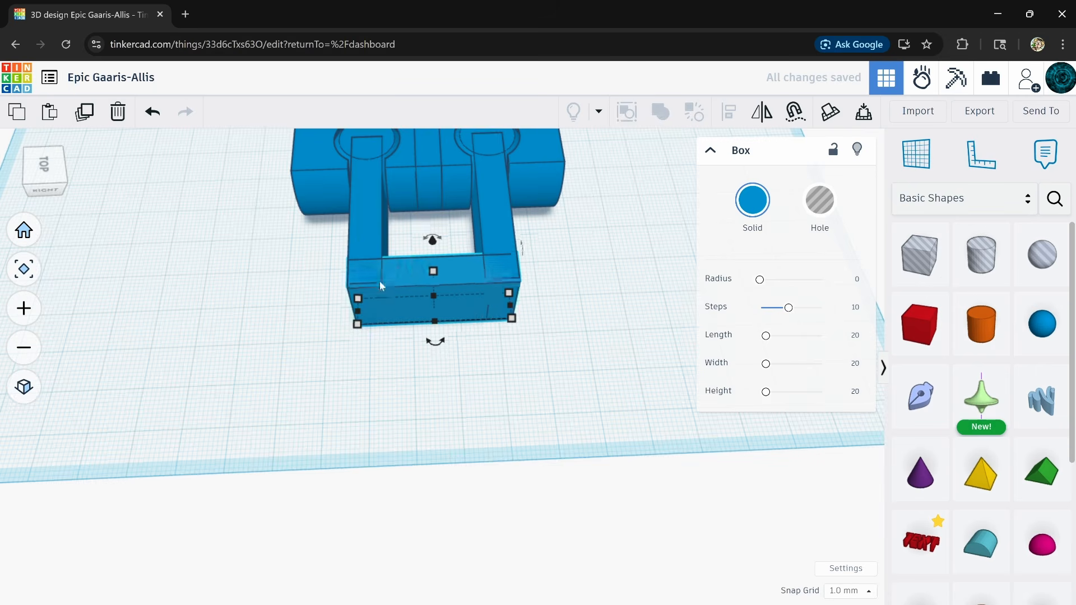
- Combine each crossbar with its two arms, making one union of the ball-side frame and another of the wider frame
right_click_drag(329, 308, 421, 240)
left_click_drag(448, 414, 438, 422)
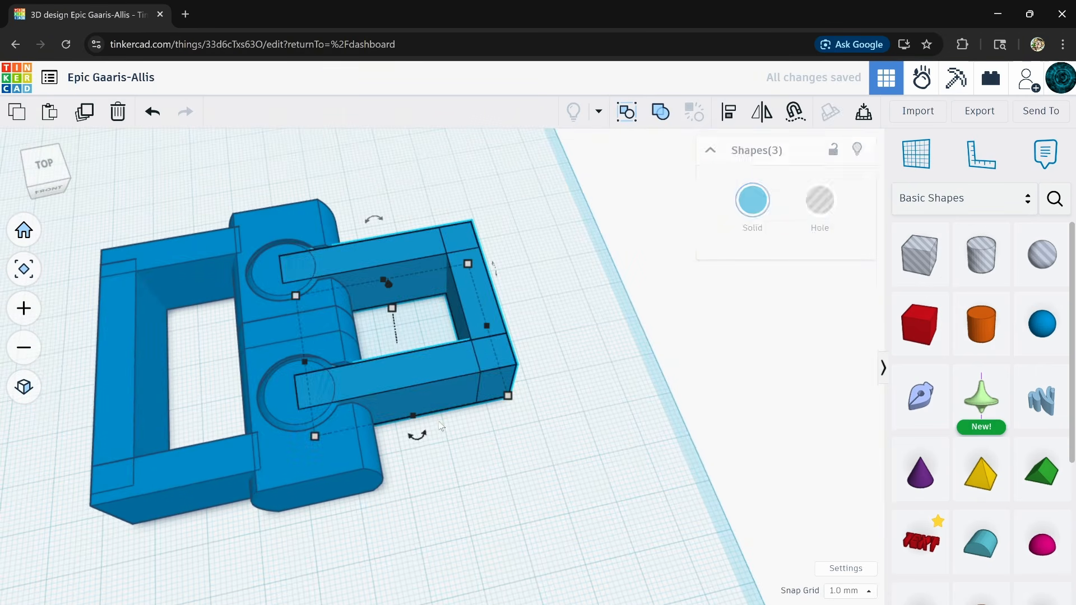
left_click(659, 112)
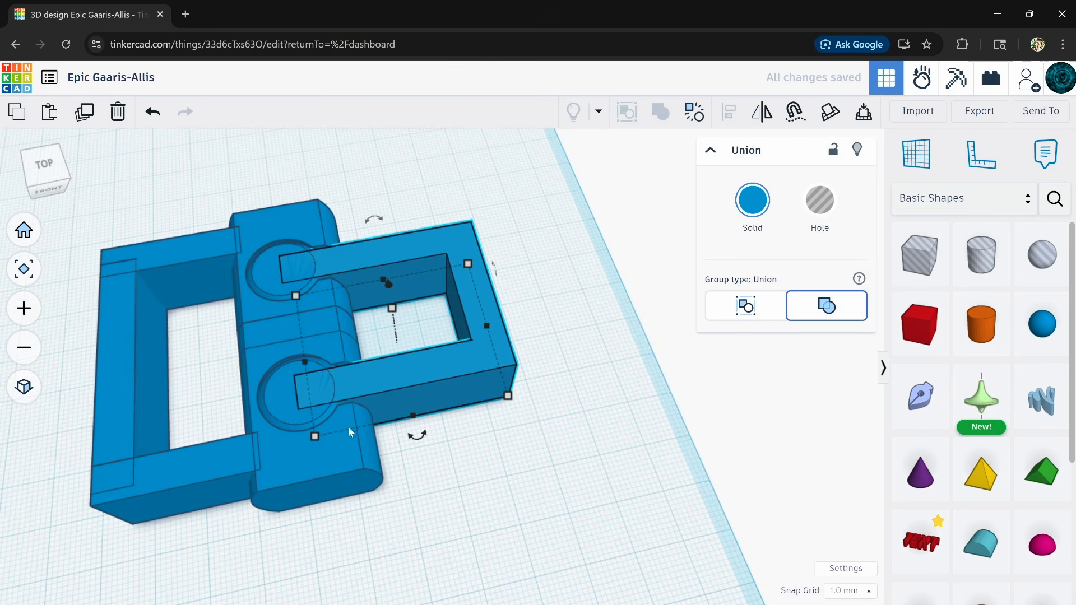
key("f")
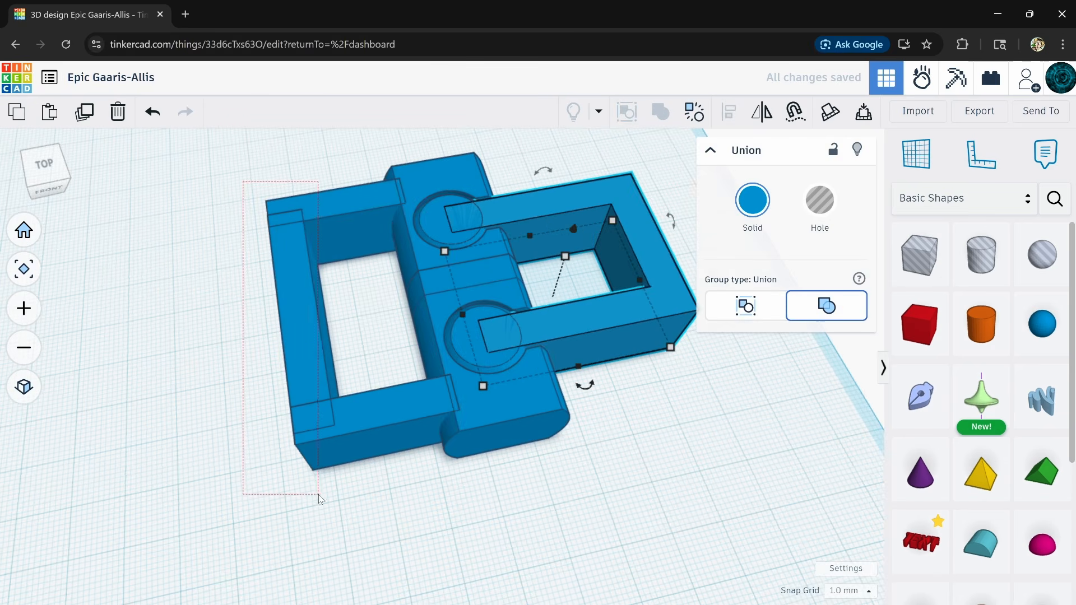
left_click_drag(319, 498, 320, 498)
left_click(663, 115)
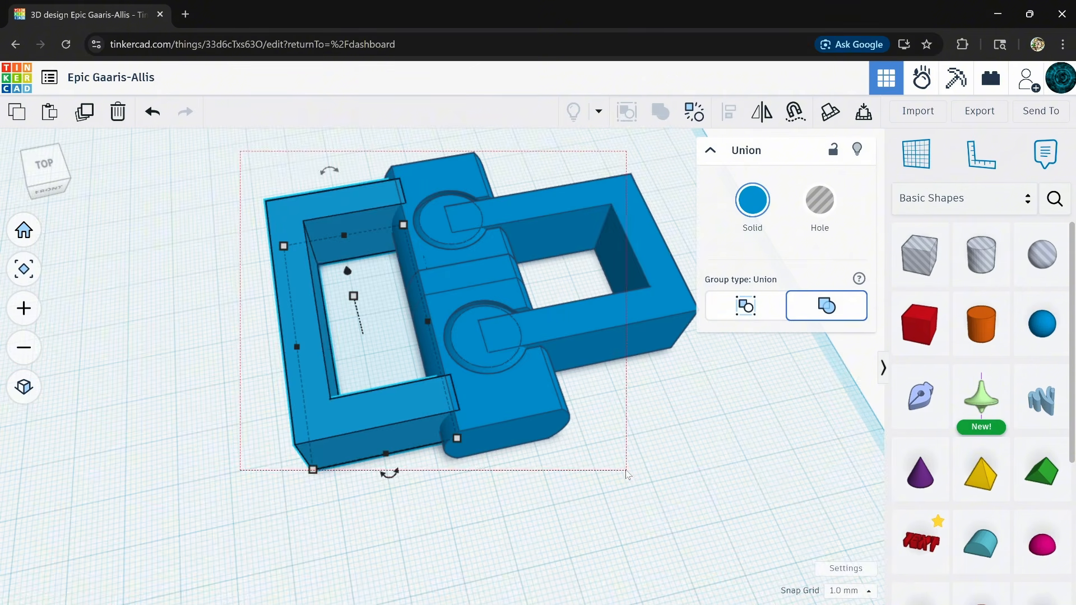
- Combine both frames and both sockets into a single union and move it toward the middle of the workplane
left_click_drag(630, 480, 637, 341)
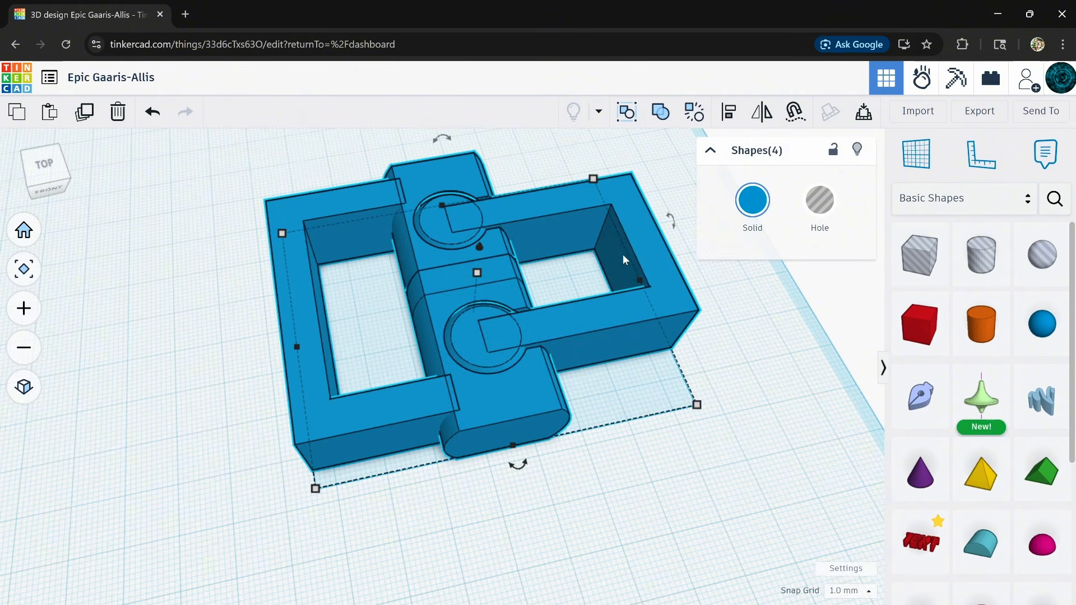
key("ctrl+g")
scroll(496, 321, "up", 5)
right_click_drag(420, 328, 456, 207)
scroll(496, 353, "down", 5)
scroll(525, 431, "down", 3)
right_click_drag(525, 431, 527, 458)
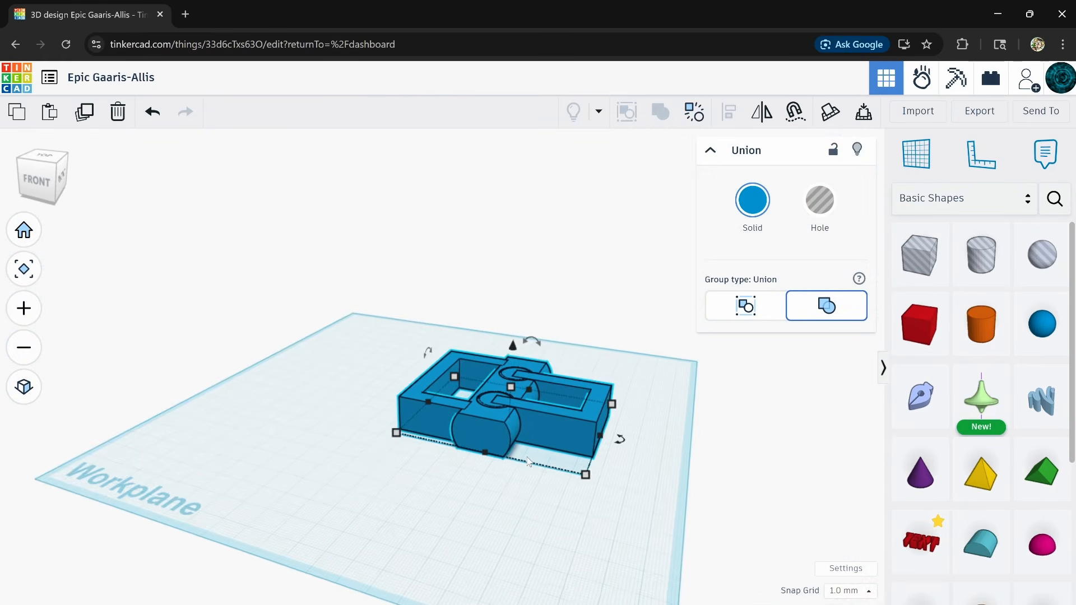
scroll(528, 458, "up", 3)
right_click_drag(509, 367, 510, 408)
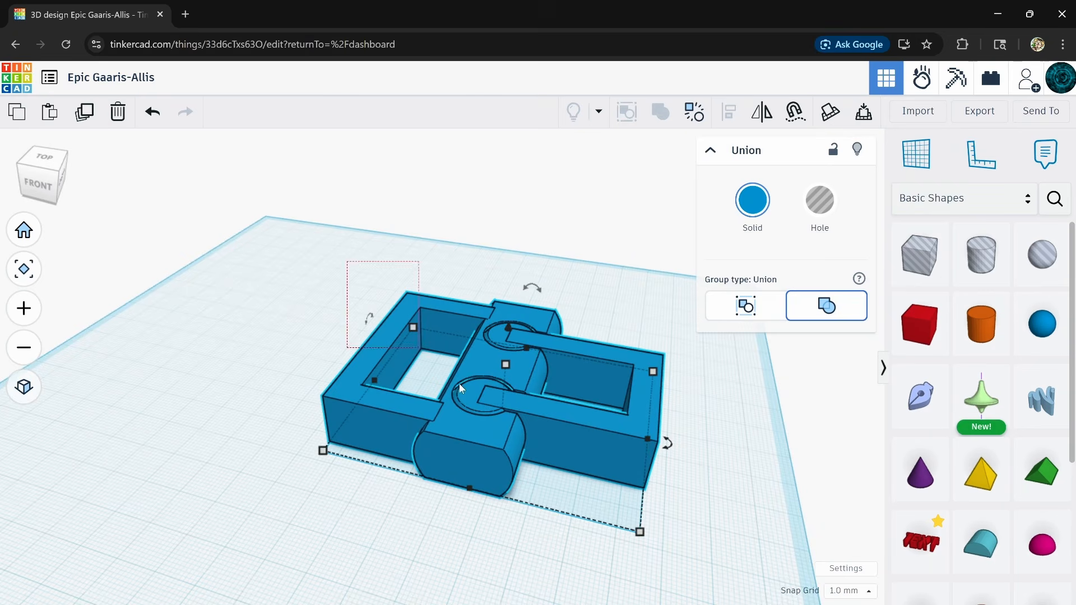
scroll(628, 513, "down", 3)
left_click_drag(556, 476, 474, 479)
- Check the height of the combined model and examine its frames and ball joints from several angles and close up
right_click_drag(490, 530, 540, 515)
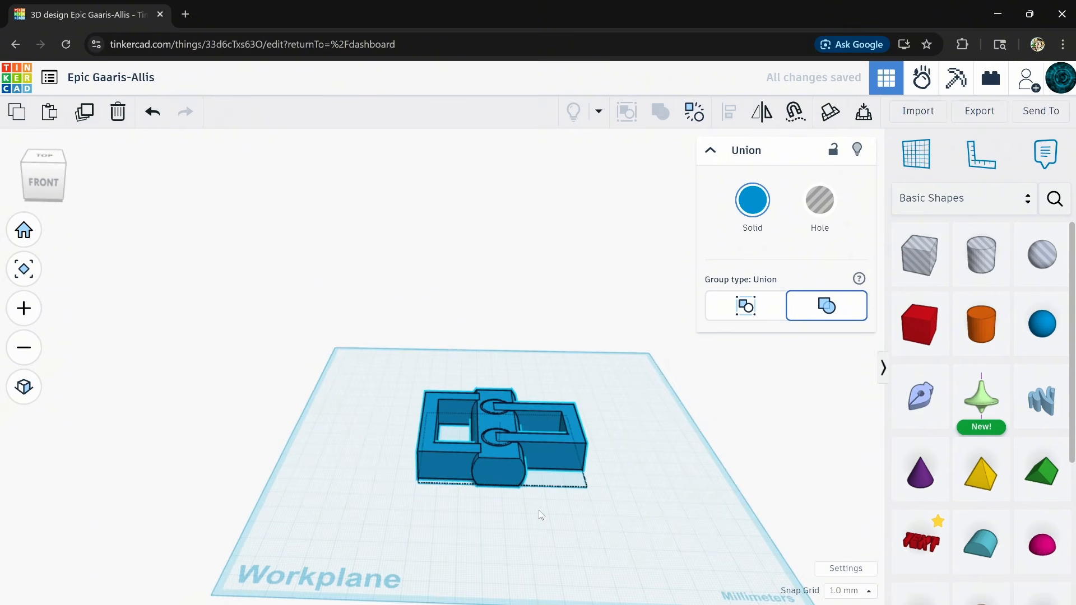
scroll(503, 468, "up", 5)
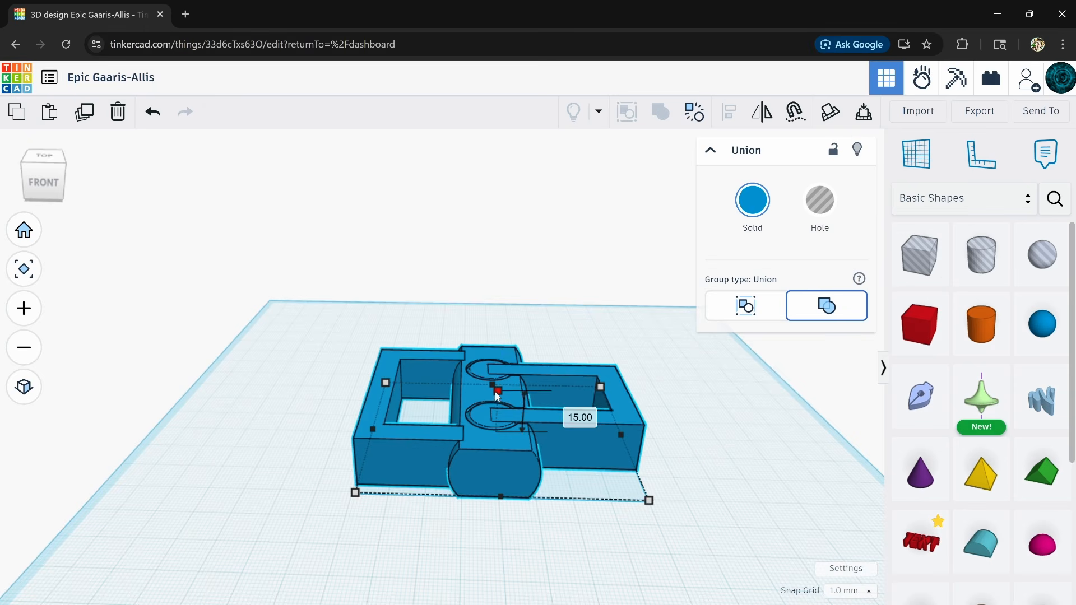
scroll(496, 395, "down", 2)
scroll(511, 495, "down", 4)
right_click_drag(527, 548, 490, 443)
scroll(491, 443, "up", 2)
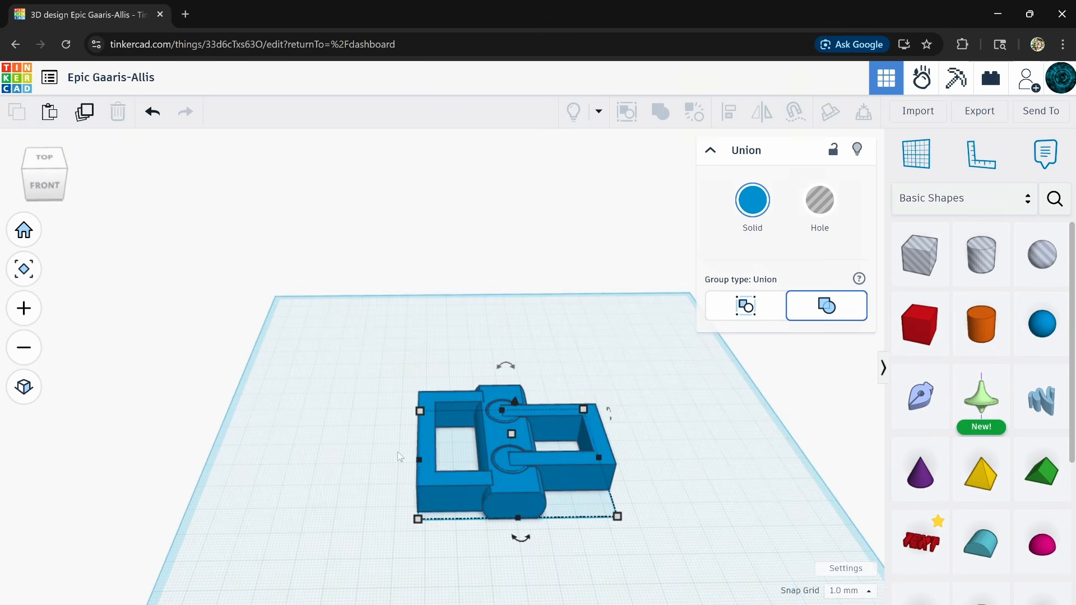
left_click(747, 452)
right_click_drag(747, 452, 509, 490)
scroll(447, 449, "up", 3)
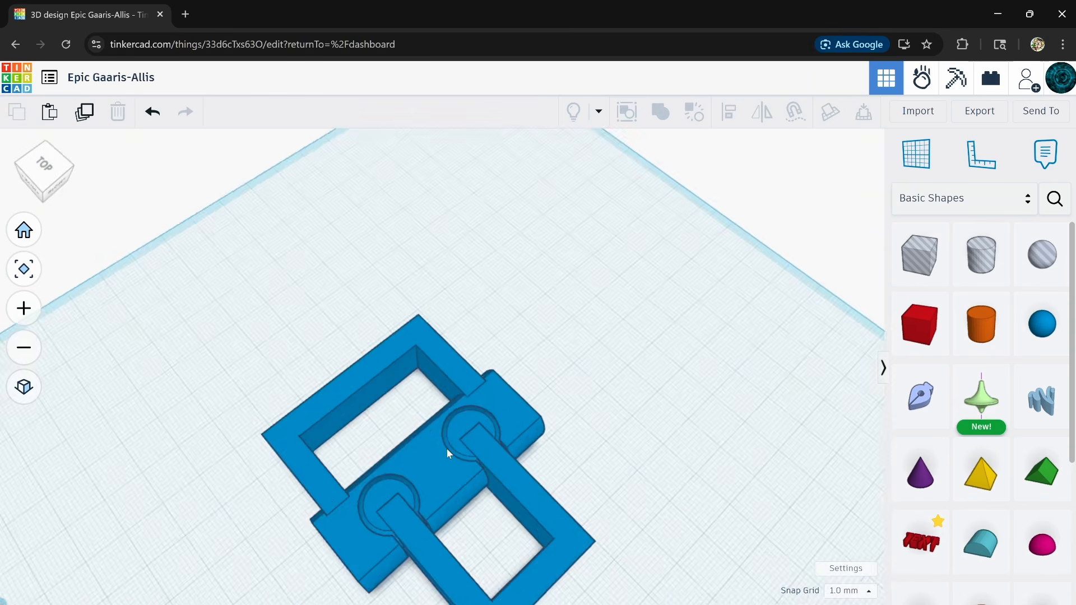
right_click_drag(446, 450, 577, 453)
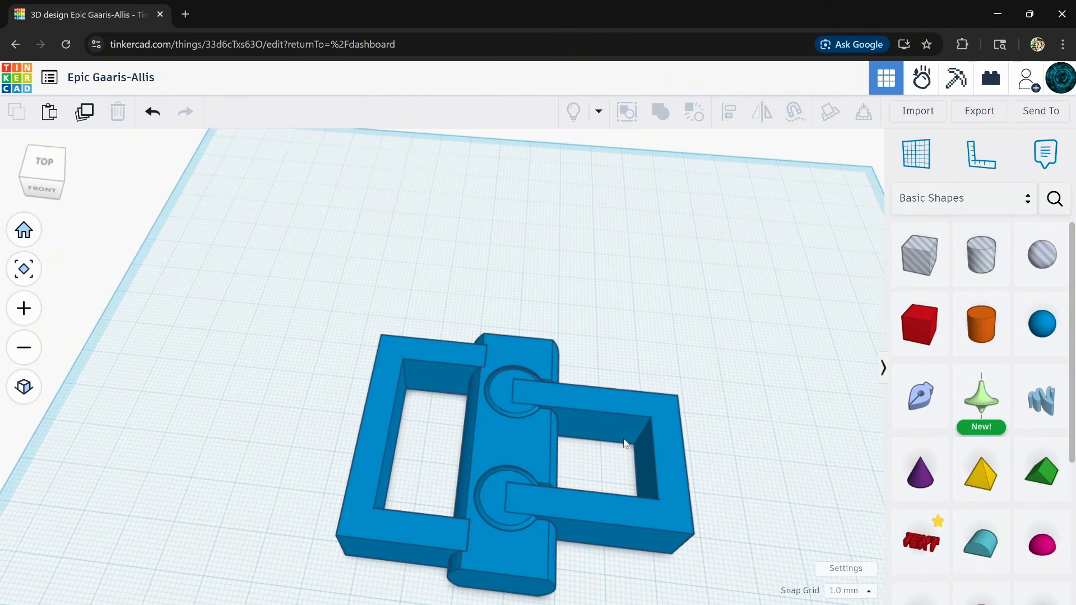
scroll(622, 424, "up", 5)
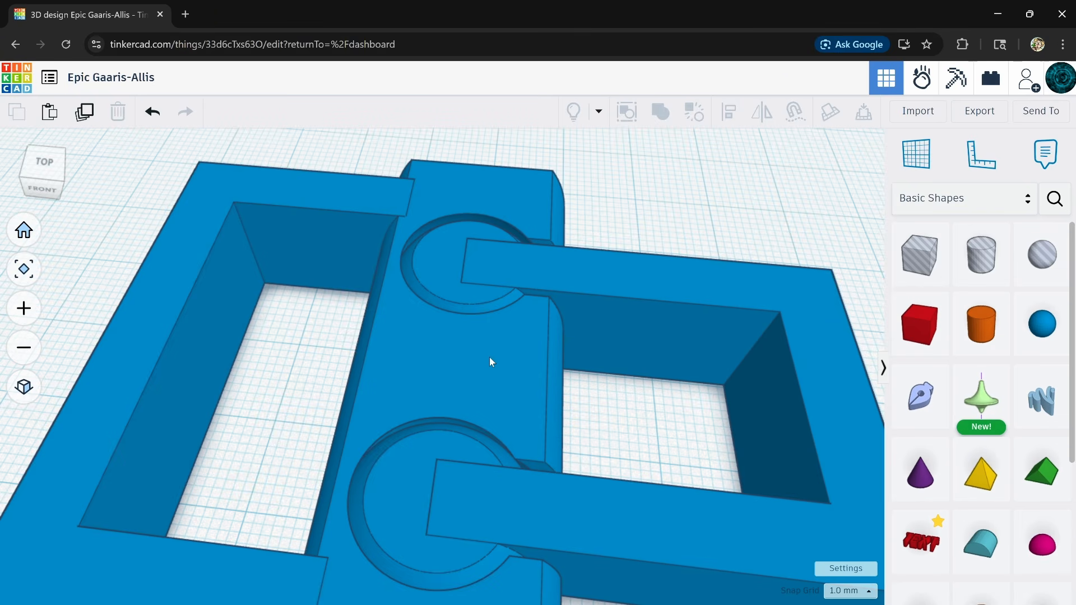
scroll(515, 442, "down", 5)
scroll(492, 356, "up", 10)
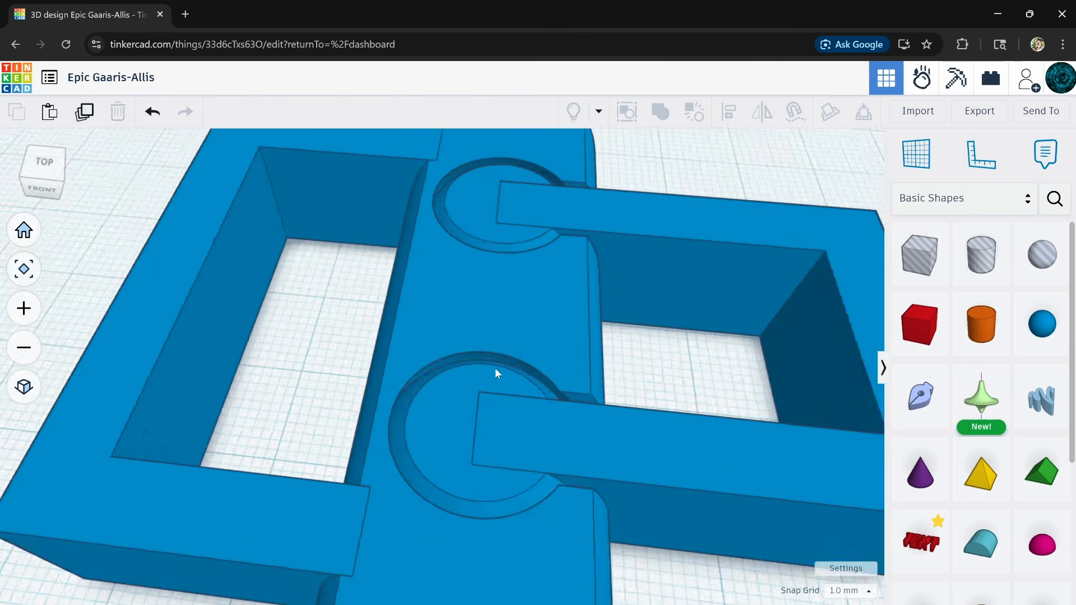